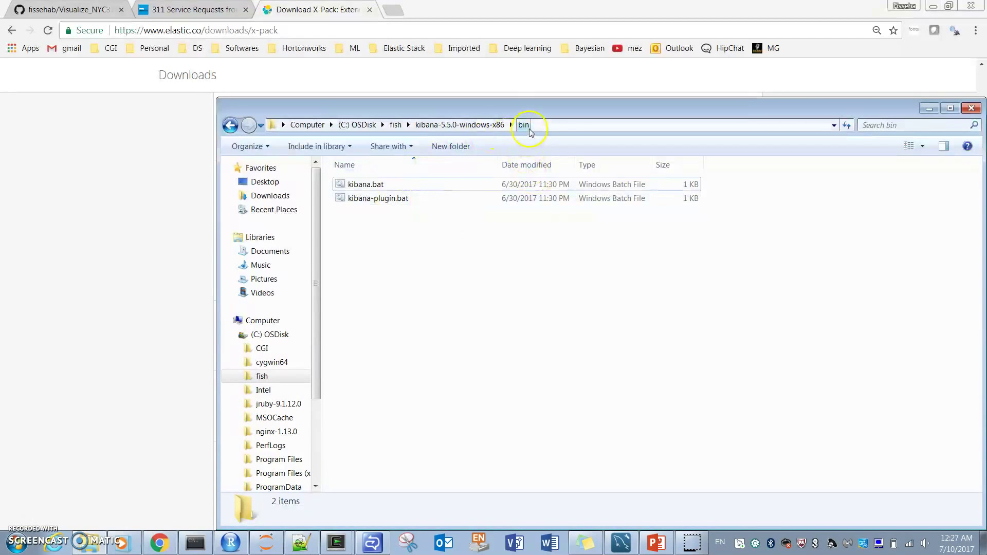
# Start Kibana by running kibana.bat from the Kibana bin folder and enter the address localhost:5601 in a new browser tab.
pyautogui.doubleClick(374, 185)
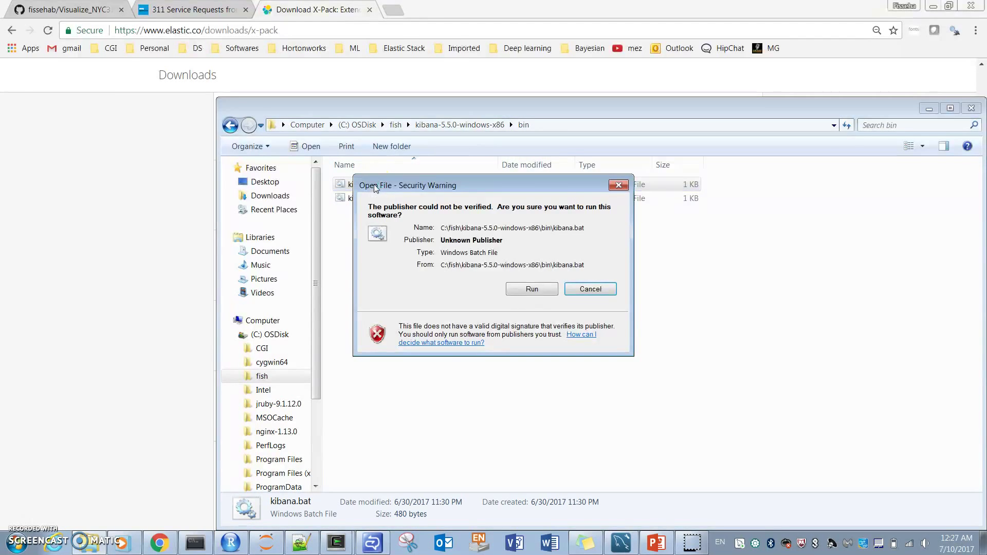
pyautogui.click(536, 290)
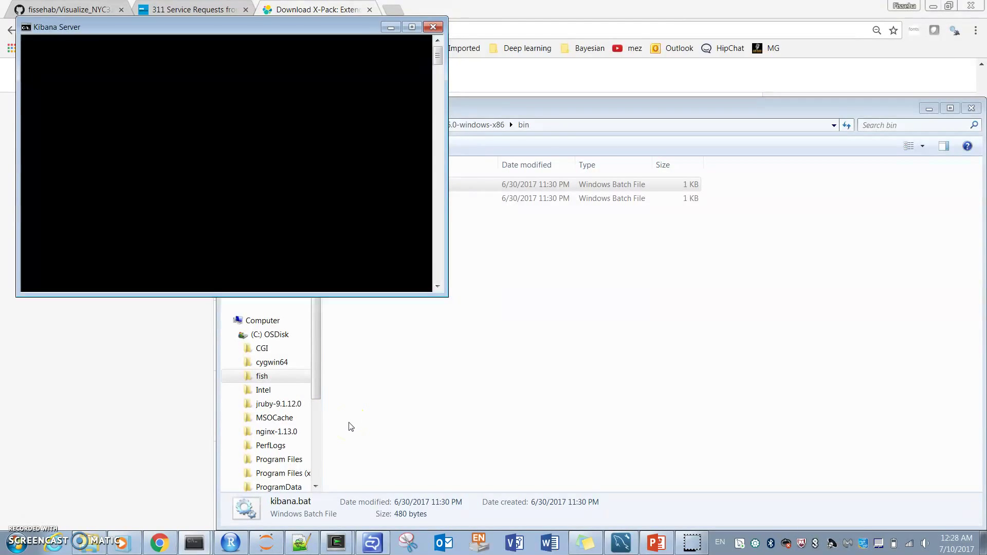
pyautogui.click(392, 9)
pyautogui.click(392, 9)
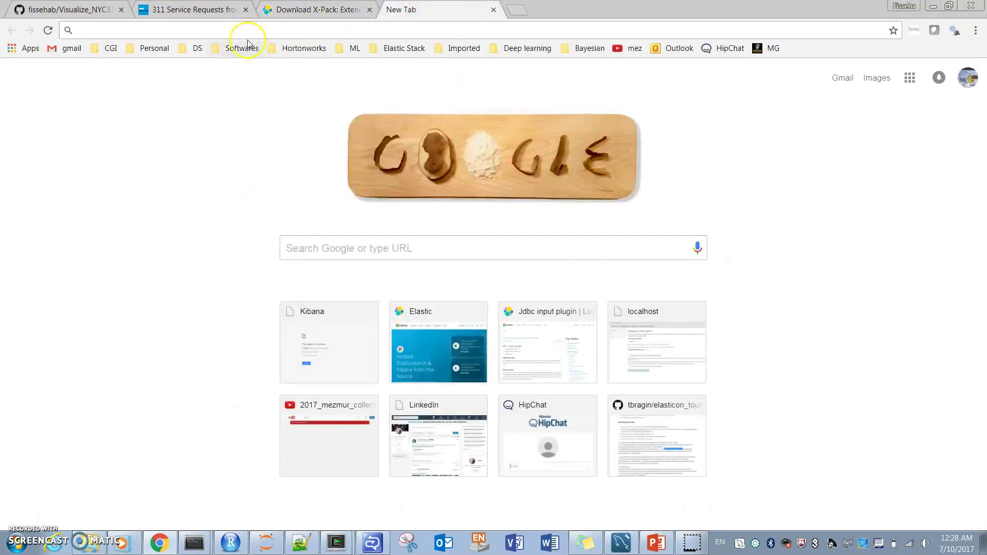
pyautogui.write('localhost')
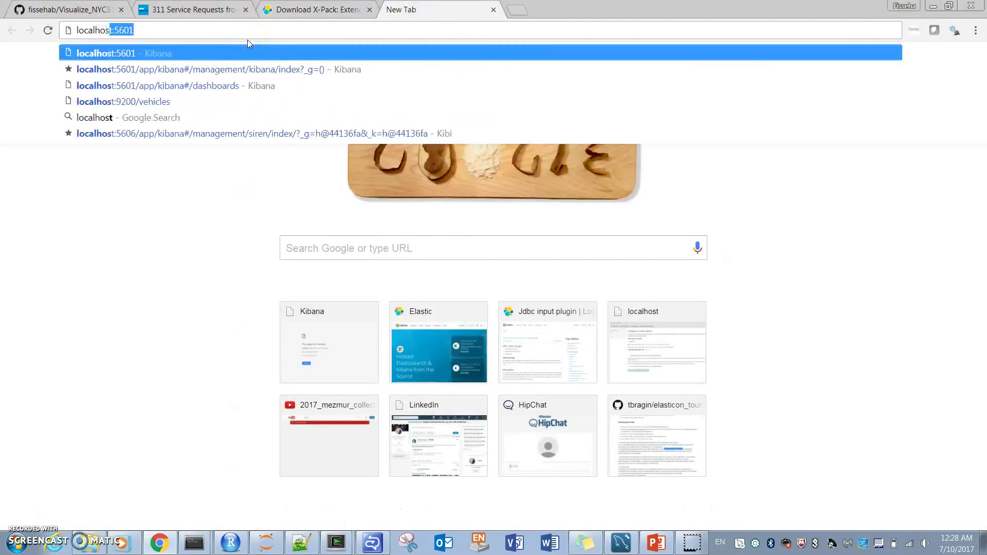
pyautogui.write(':5601')
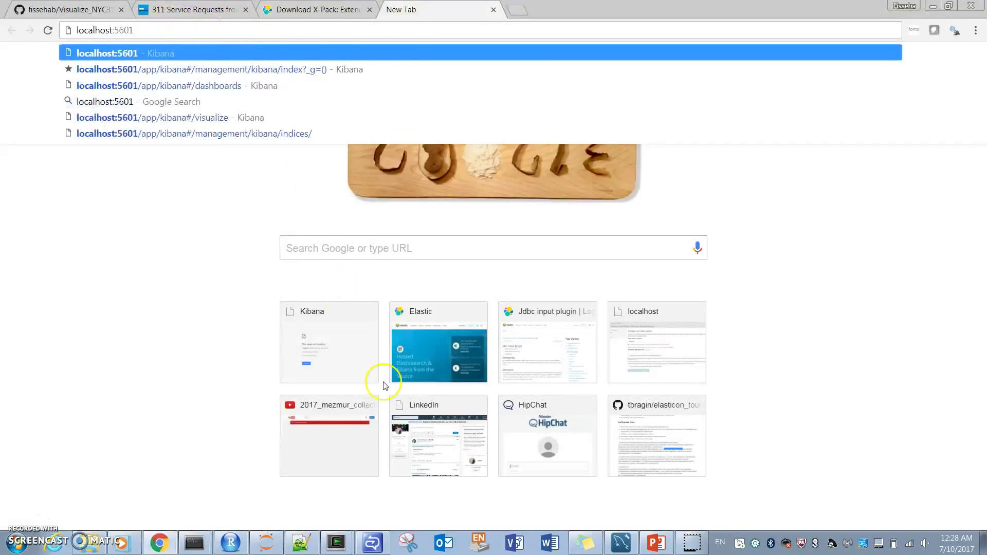
# Check the startup output in the Kibana Server console and try to load localhost:5601 in the browser.
pyautogui.click(203, 545)
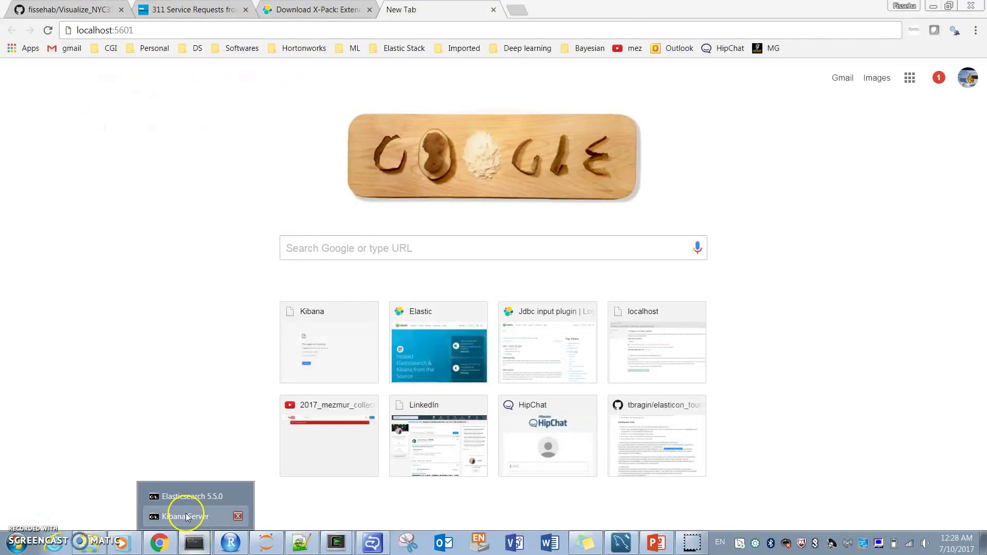
pyautogui.click(188, 518)
pyautogui.moveTo(301, 27); pyautogui.dragTo(669, 141)
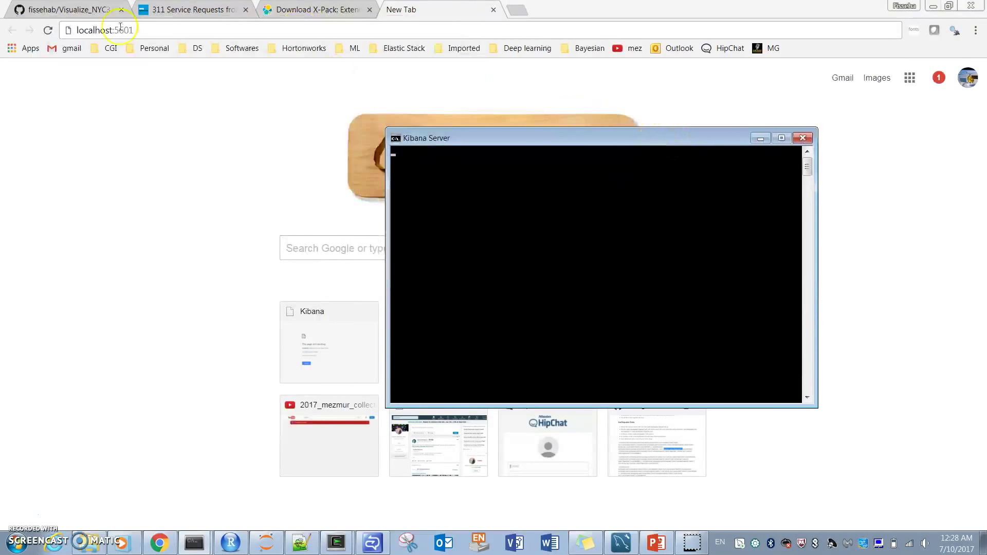
pyautogui.click(144, 29)
pyautogui.press('Return')
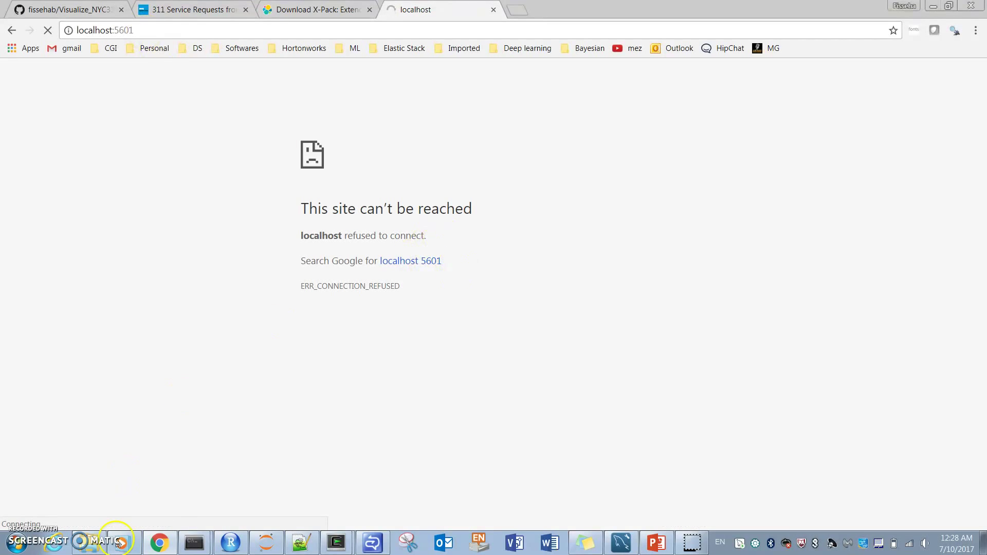
# Check the Kibana Server console's status log again and reload localhost:5601 in the browser.
pyautogui.click(194, 543)
pyautogui.click(172, 520)
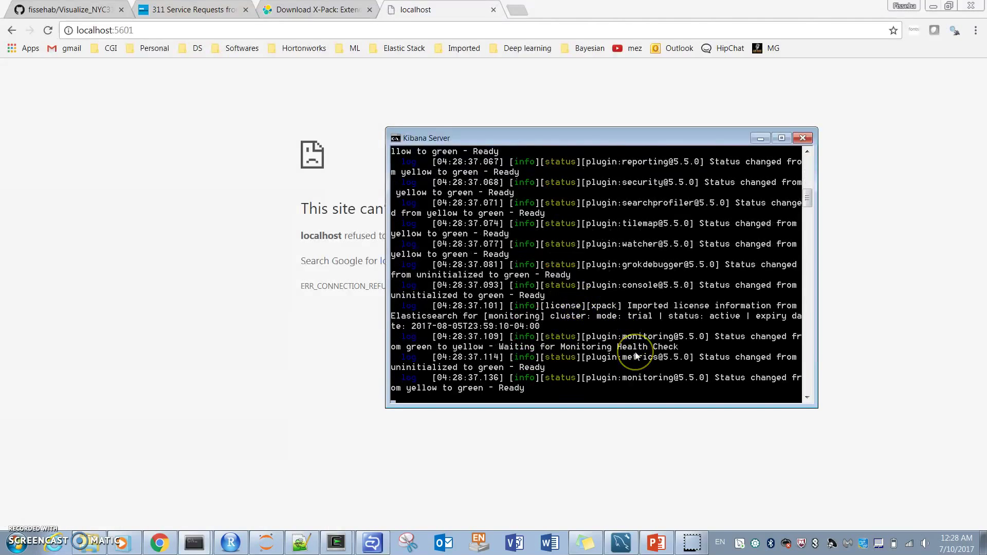
pyautogui.click(323, 32)
pyautogui.press('Return')
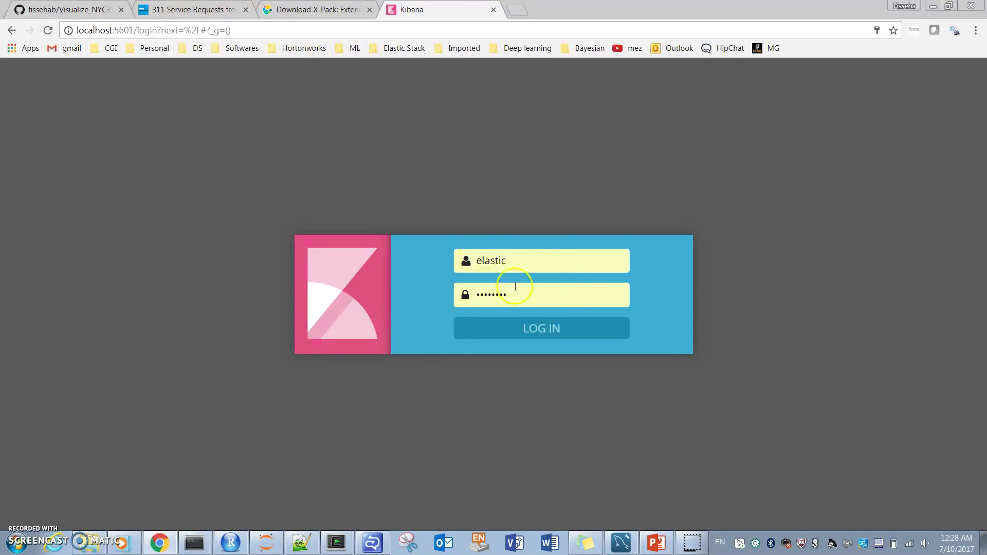
# Look up the built-in login on the X-Pack download page and log in to Kibana as the elastic user.
pyautogui.click(295, 7)
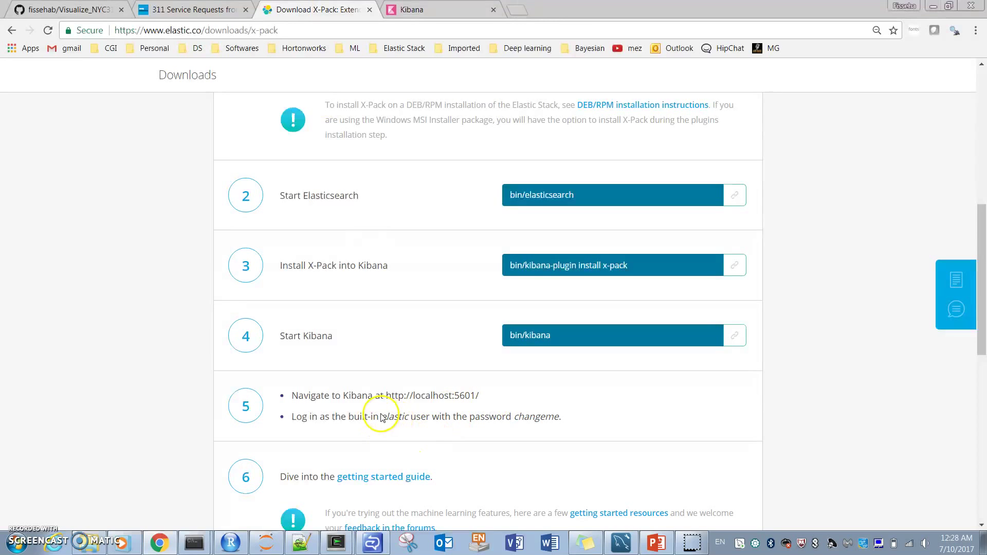
pyautogui.moveTo(381, 417); pyautogui.dragTo(410, 416)
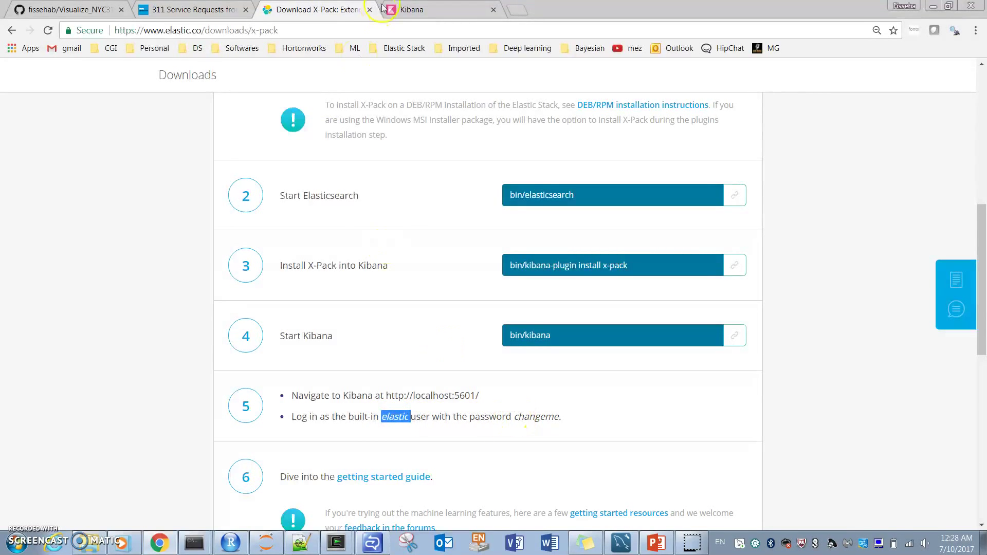
pyautogui.click(416, 9)
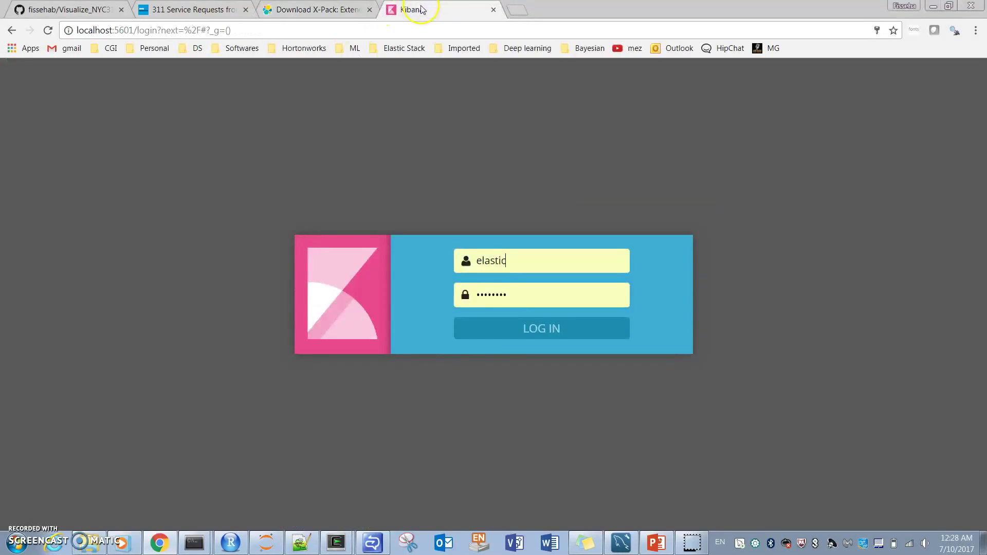
pyautogui.click(530, 324)
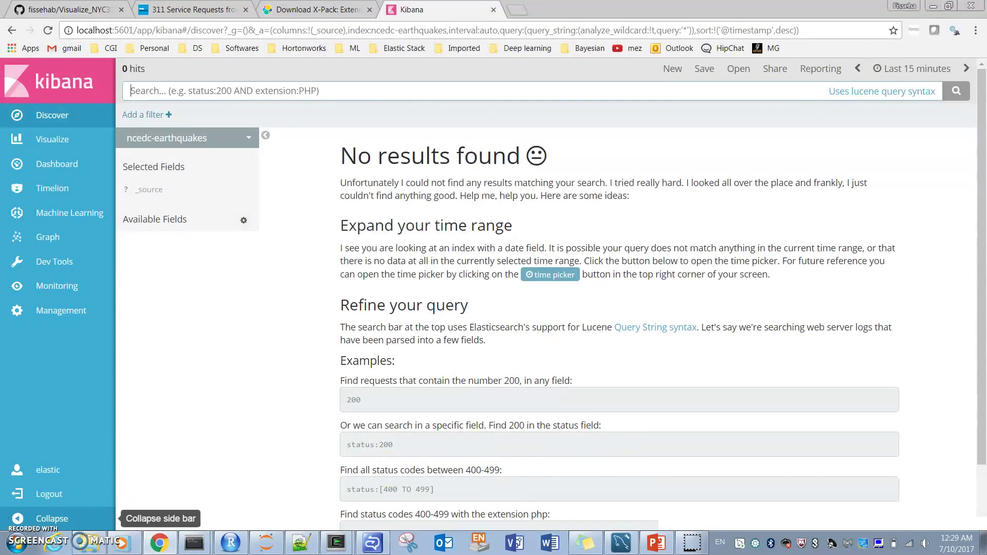
# Switch to File Explorer and open the bin folder of logstash-5.4.3 inside the fish folder.
pyautogui.hotkey('alt', 'Tab')
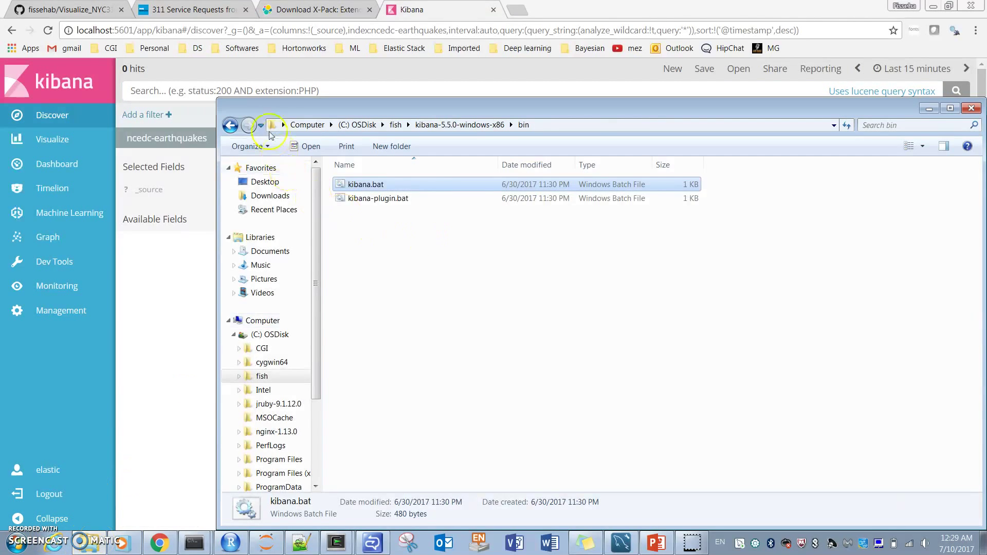
pyautogui.click(231, 125)
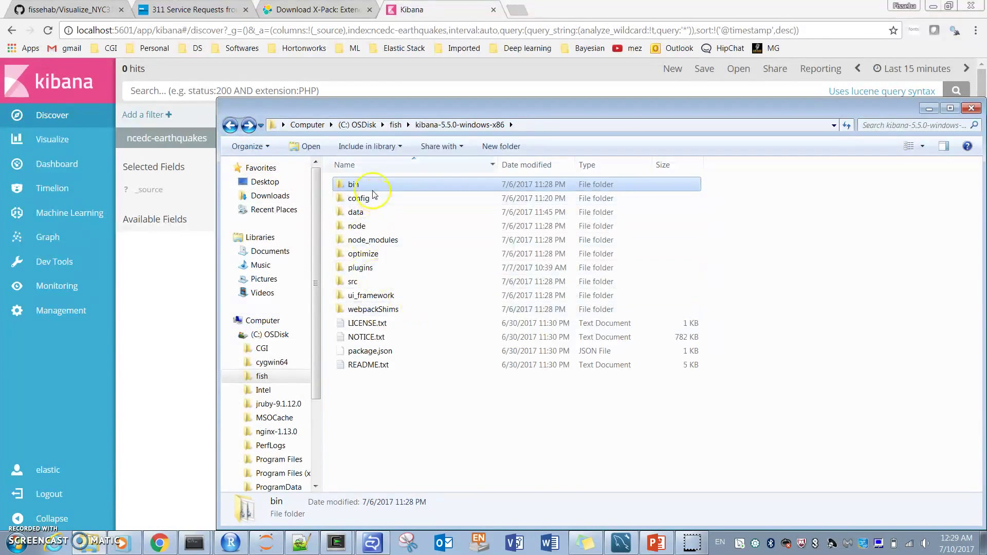
pyautogui.click(231, 125)
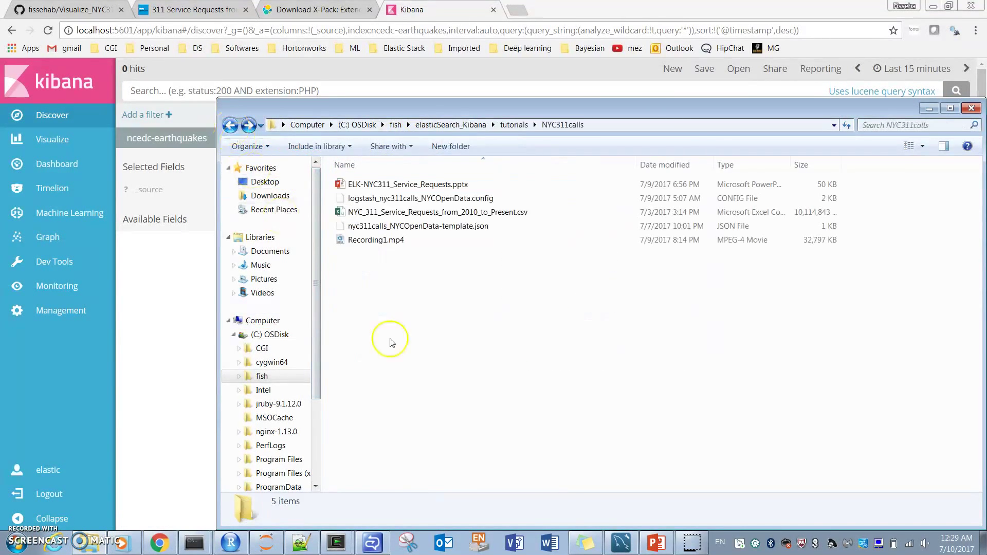
pyautogui.click(408, 125)
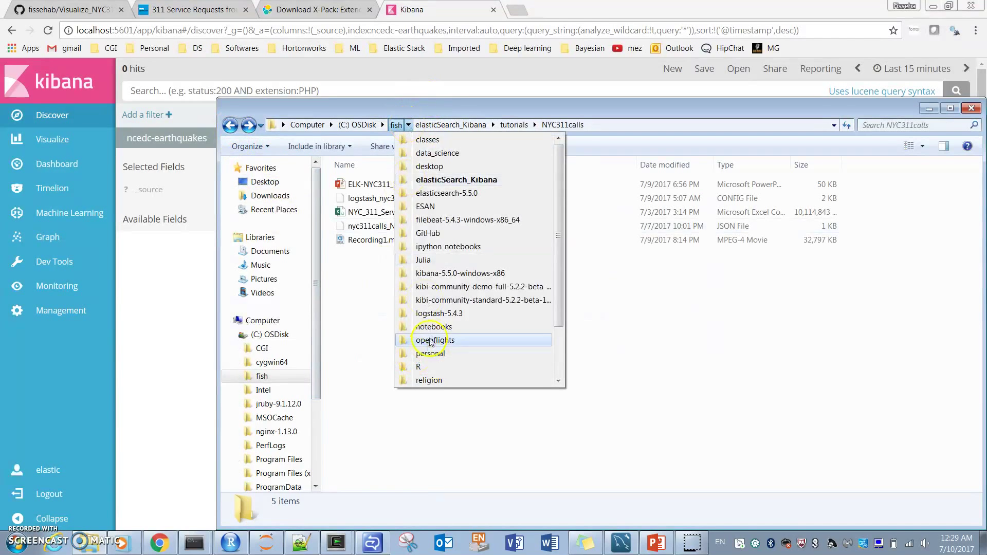
pyautogui.click(439, 314)
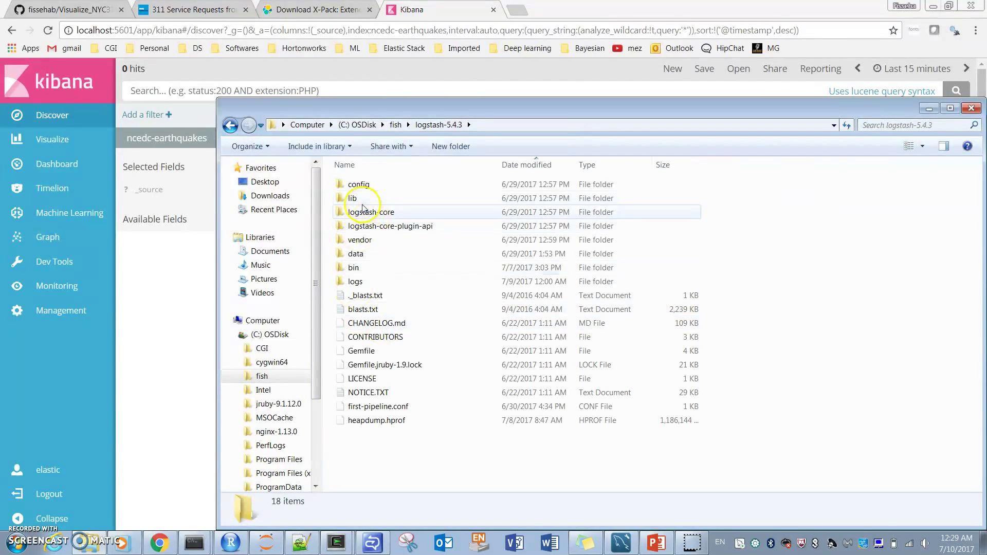
pyautogui.doubleClick(362, 270)
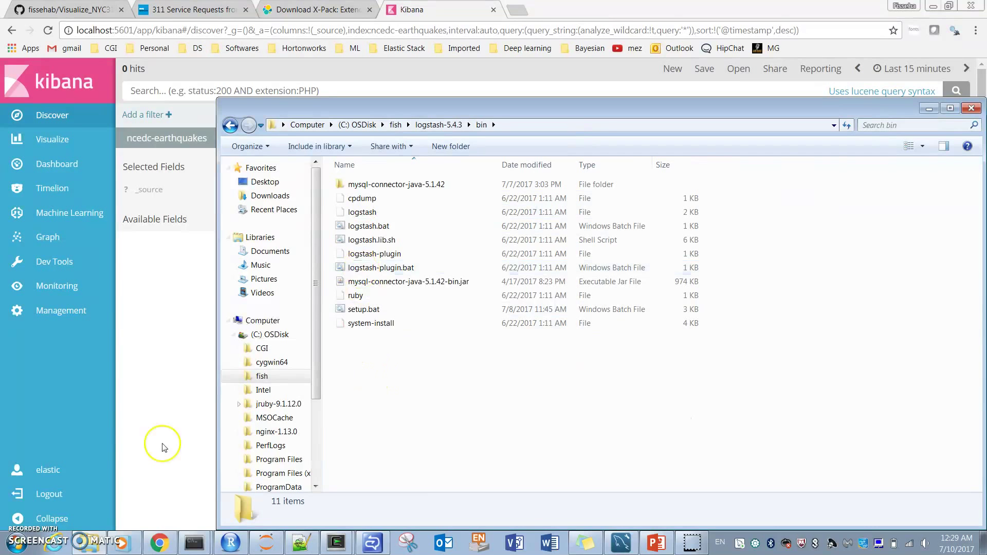
# Open a Command Prompt and change the working directory to C:\fish\logstash-5.4.3\bin.
pyautogui.press('super')
pyautogui.write('cmd')
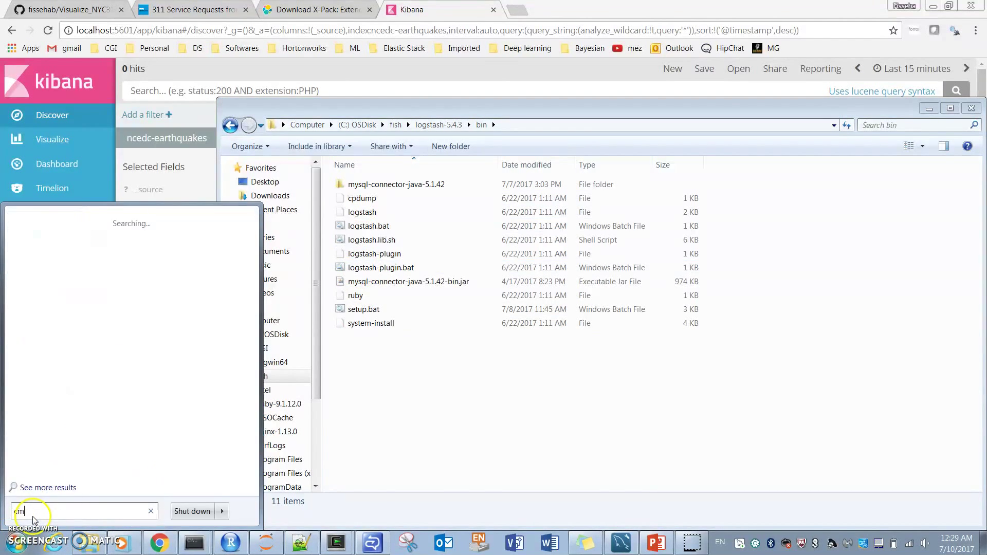
pyautogui.press('Return')
pyautogui.moveTo(241, 75); pyautogui.dragTo(459, 243)
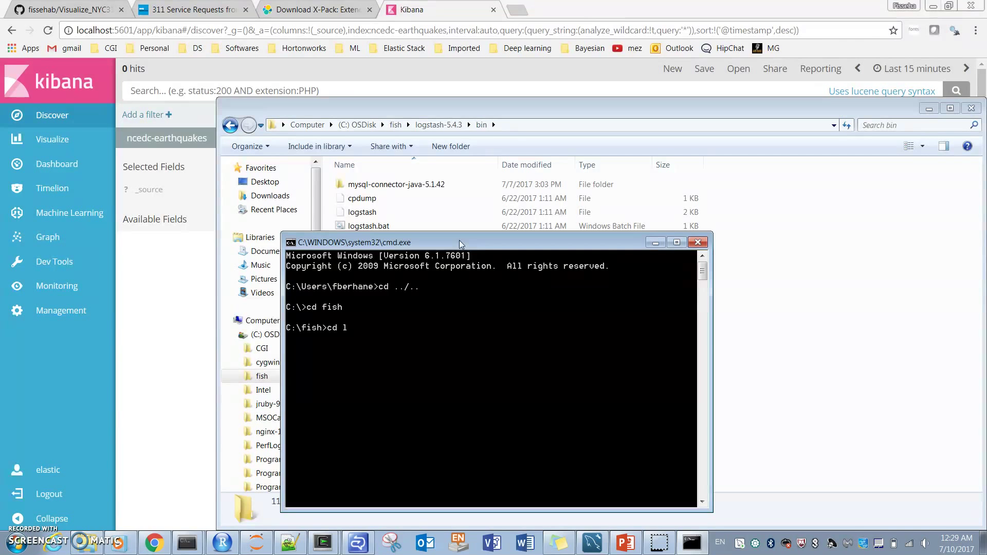
pyautogui.press('Tab')
pyautogui.press('Return')
pyautogui.write('cd b')
pyautogui.press('Tab')
pyautogui.press('Return')
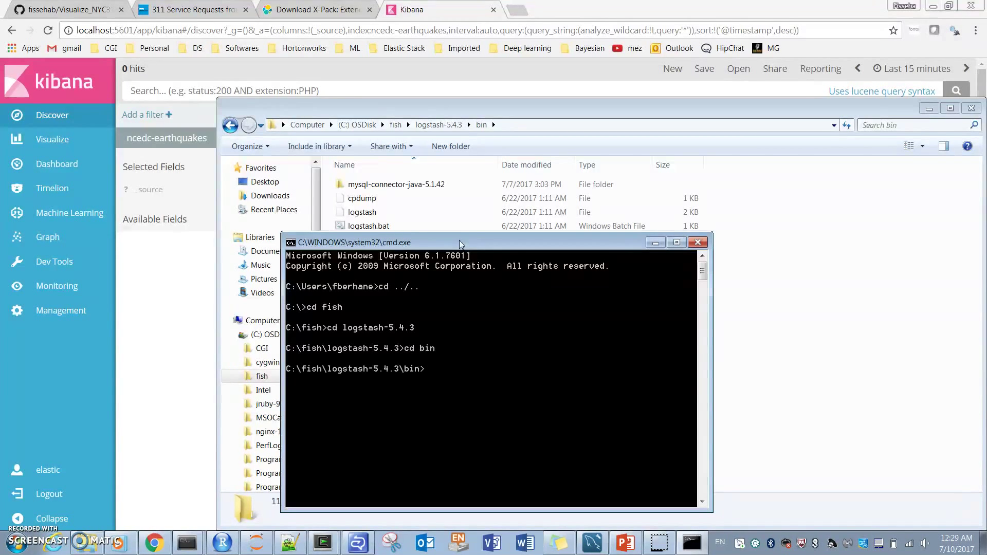
# Switch to Notepad++, drop the missing kibana.yml from the editor, and show the logstash_nyc311calls_NYCOpenData.config file.
pyautogui.click(477, 248)
pyautogui.click(429, 438)
pyautogui.click(297, 548)
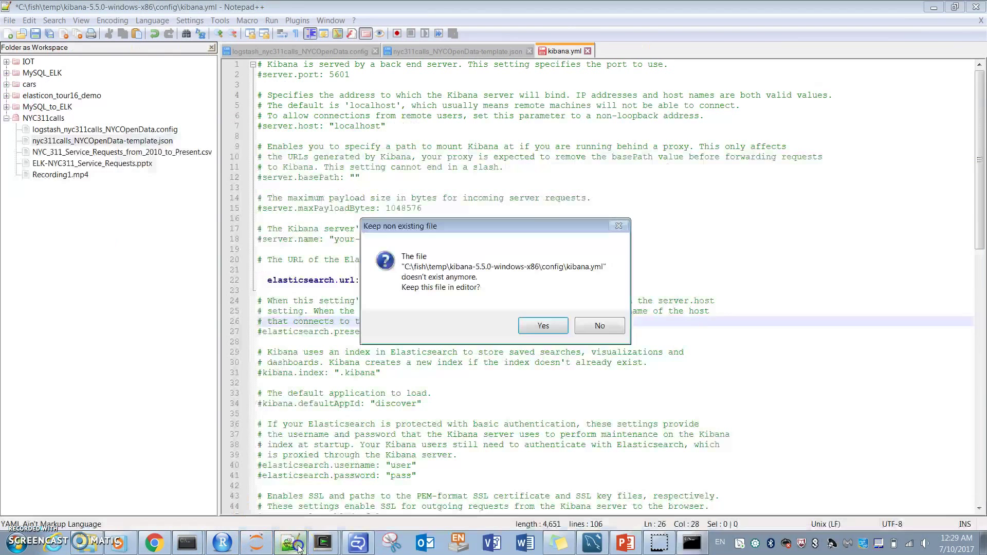
pyautogui.click(588, 358)
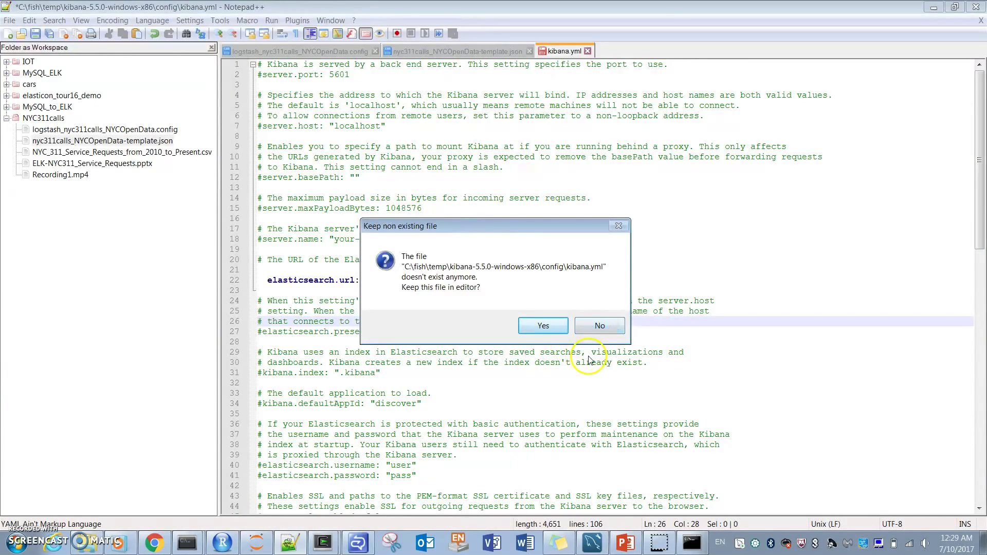
pyautogui.click(597, 325)
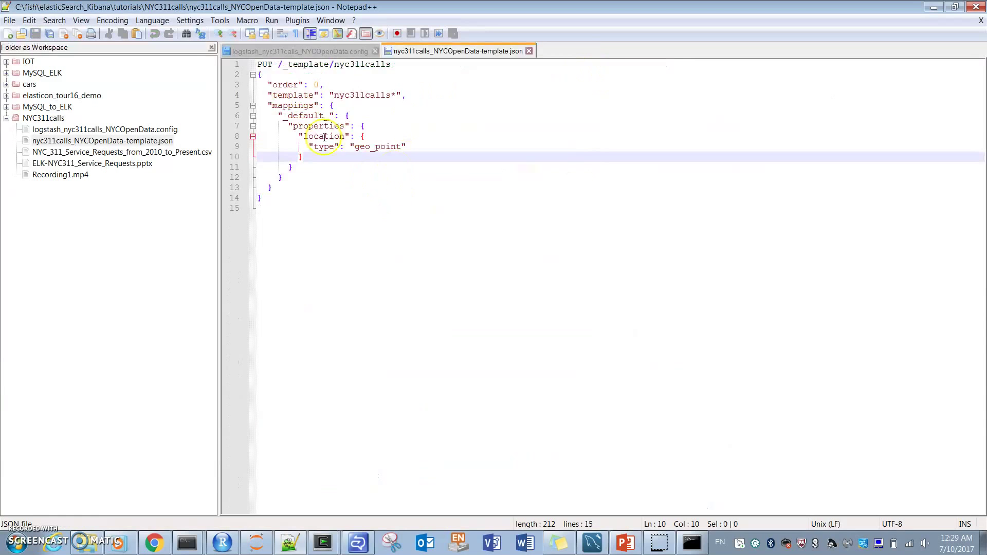
pyautogui.click(257, 52)
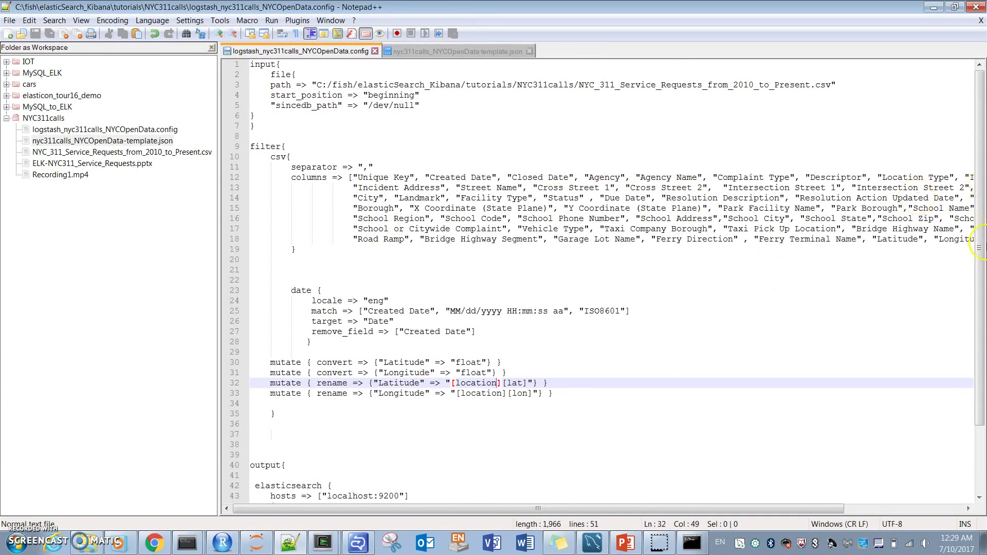
# Examine the Logstash config's CSV input path, filter block, and Elasticsearch output settings, including the index name.
pyautogui.moveTo(982, 209); pyautogui.dragTo(985, 30)
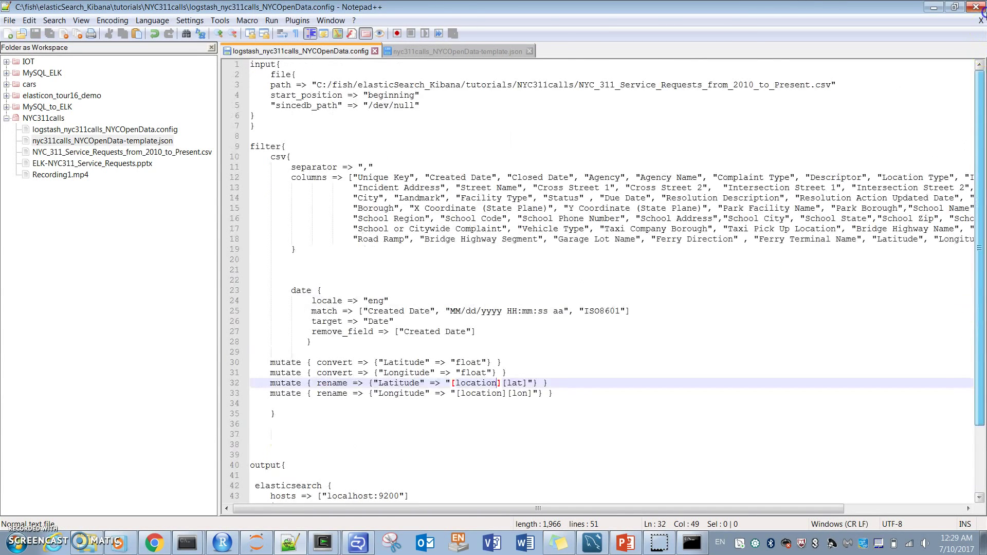
pyautogui.moveTo(270, 85); pyautogui.dragTo(827, 86)
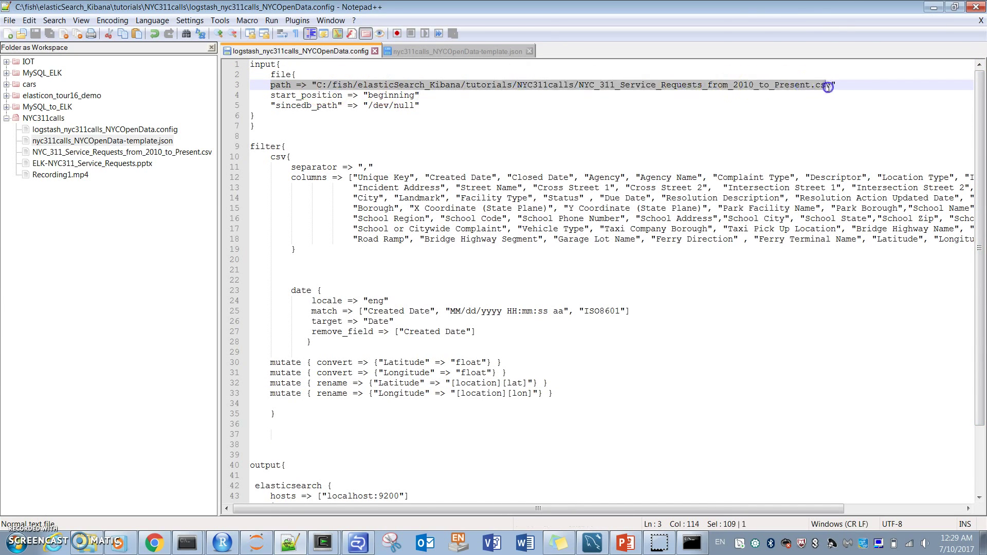
pyautogui.click(251, 146)
pyautogui.moveTo(251, 146); pyautogui.dragTo(302, 470)
pyautogui.moveTo(980, 226); pyautogui.dragTo(979, 373)
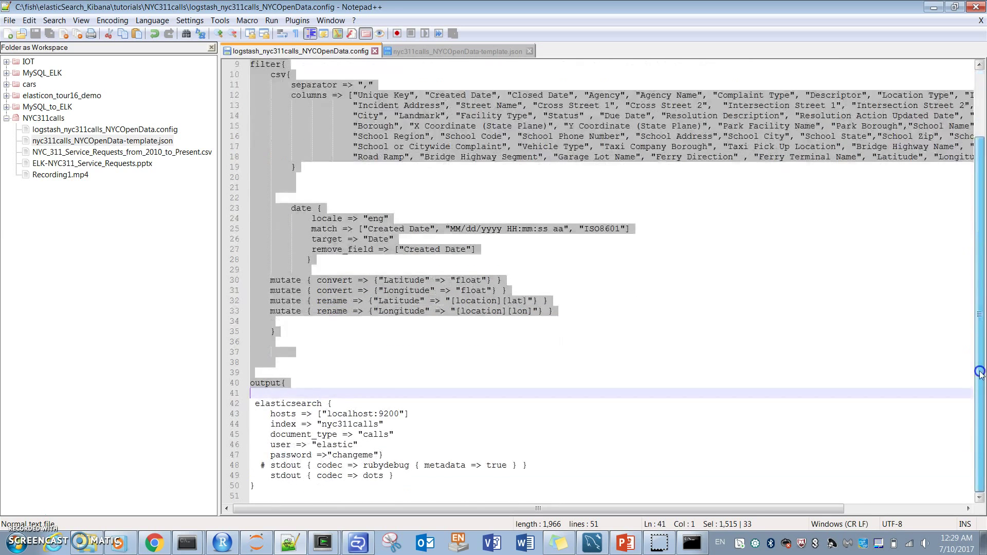
pyautogui.click(408, 404)
pyautogui.moveTo(268, 413); pyautogui.dragTo(313, 484)
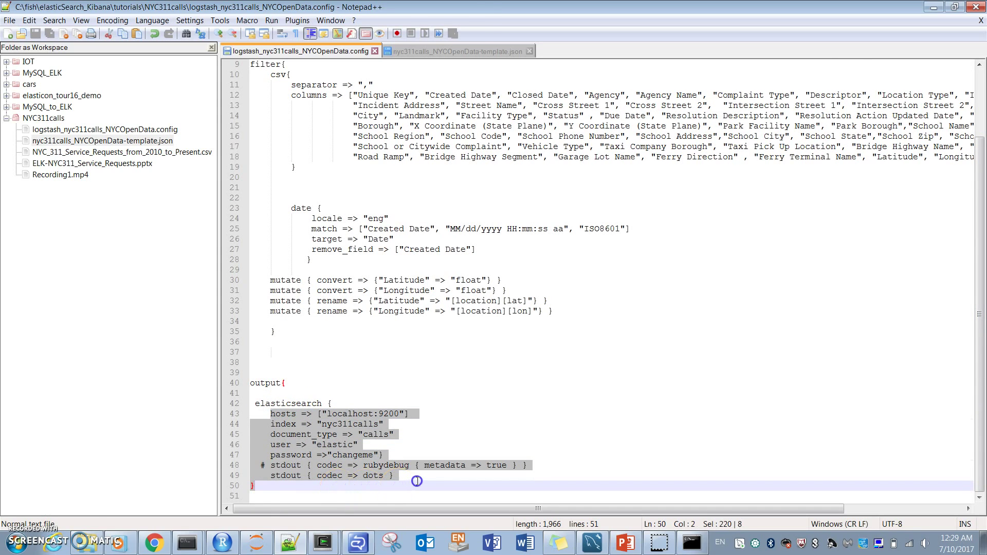
pyautogui.click(411, 481)
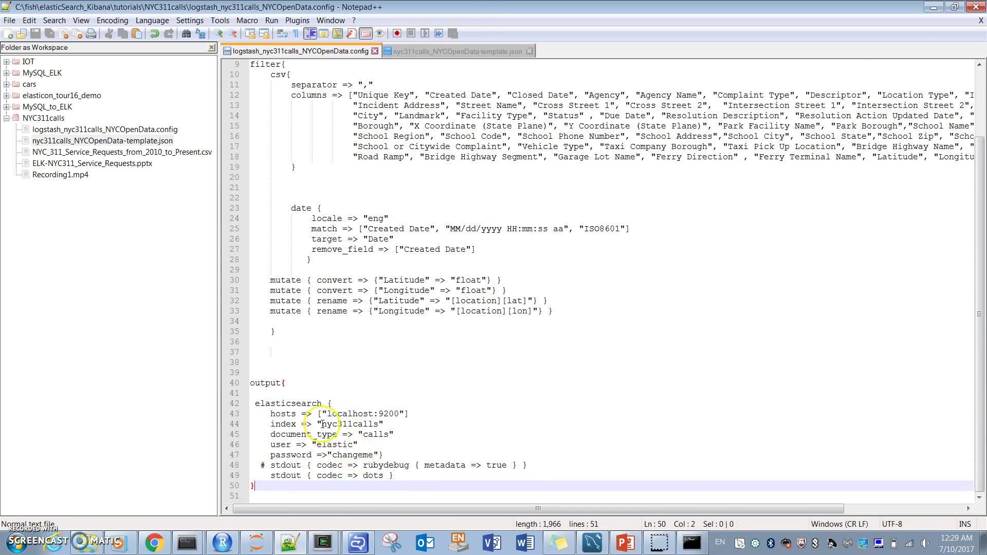
pyautogui.moveTo(321, 423); pyautogui.dragTo(385, 423)
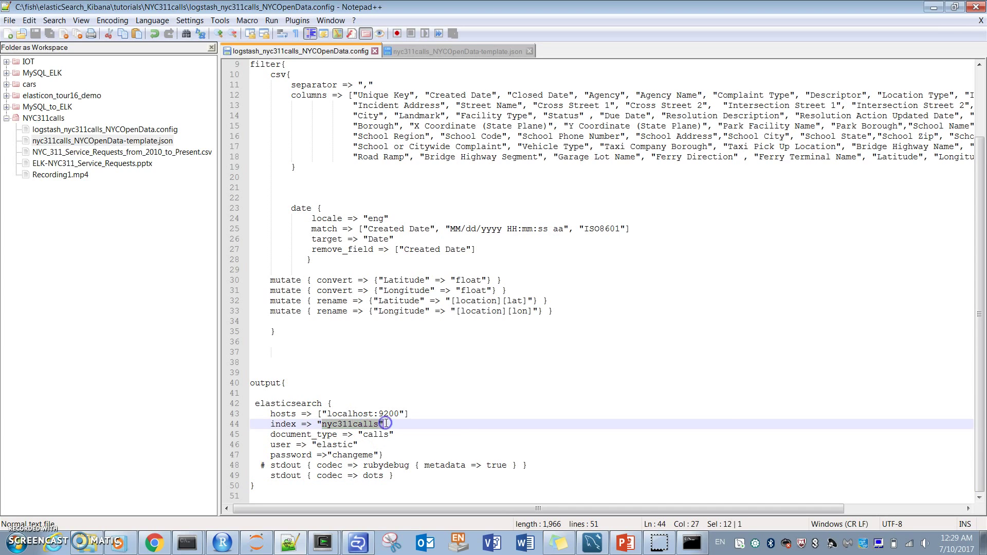
pyautogui.click(447, 446)
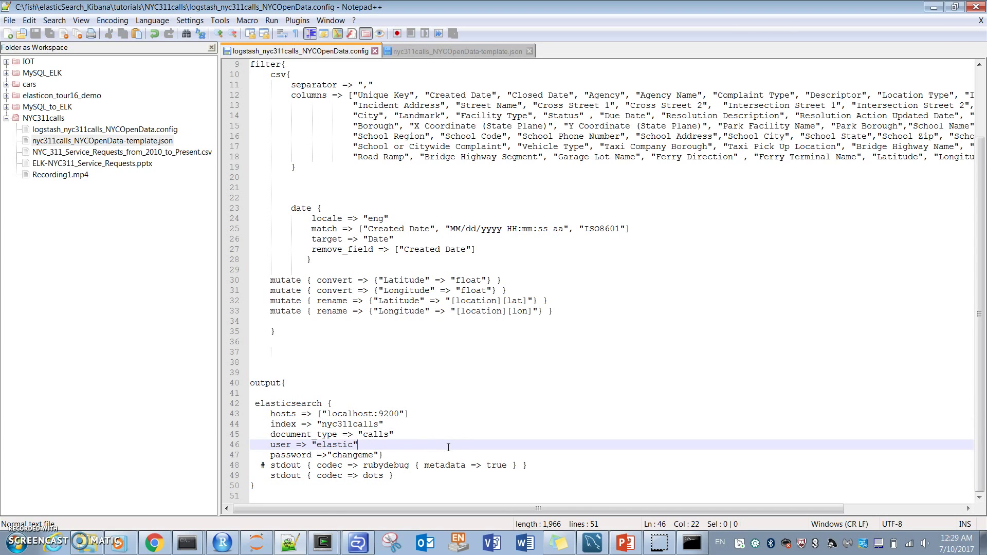
# Switch to Chrome and open the Videos page from the Learn section of the Elastic website.
pyautogui.click(153, 547)
pyautogui.click(532, 10)
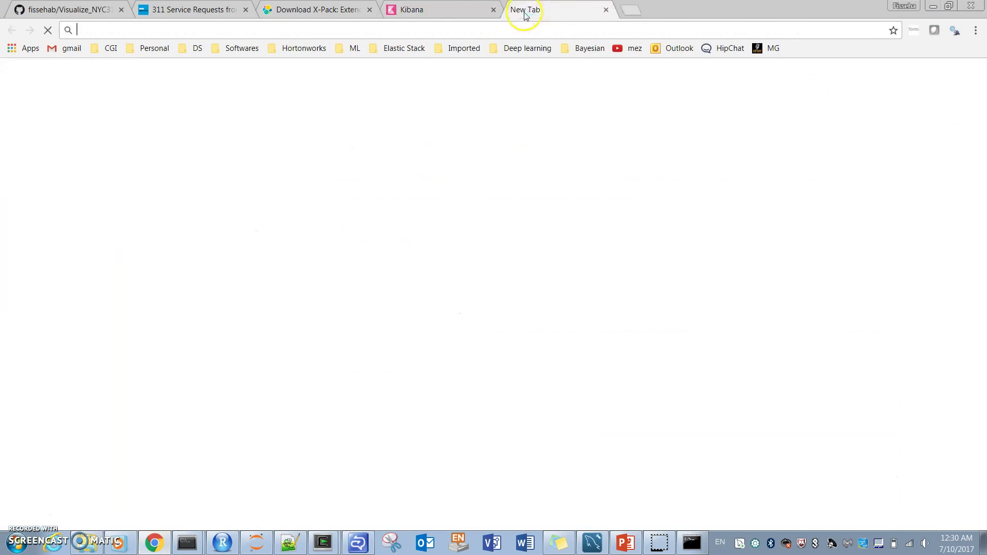
pyautogui.click(287, 9)
pyautogui.tripleClick(976, 240)
pyautogui.moveTo(980, 242); pyautogui.dragTo(958, 60)
pyautogui.click(461, 86)
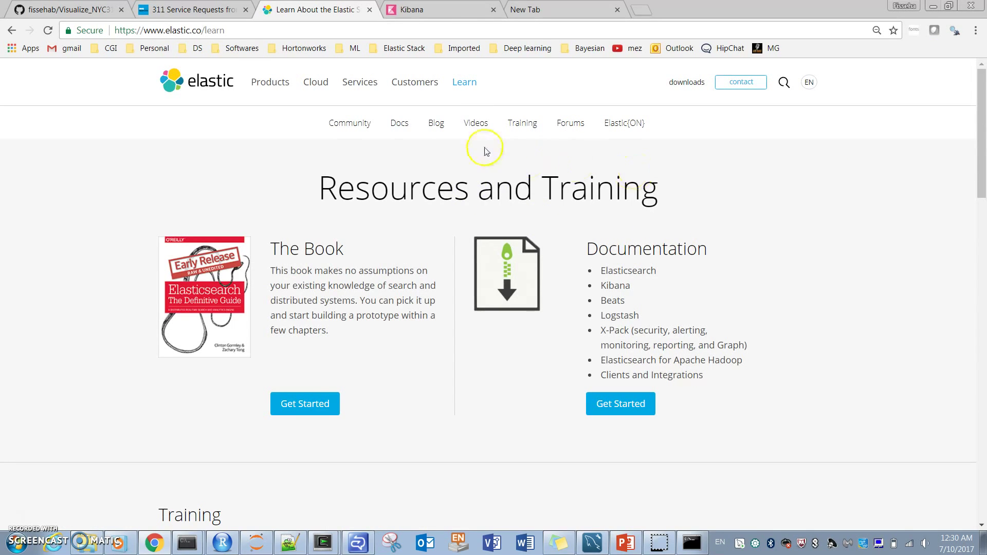
pyautogui.click(476, 124)
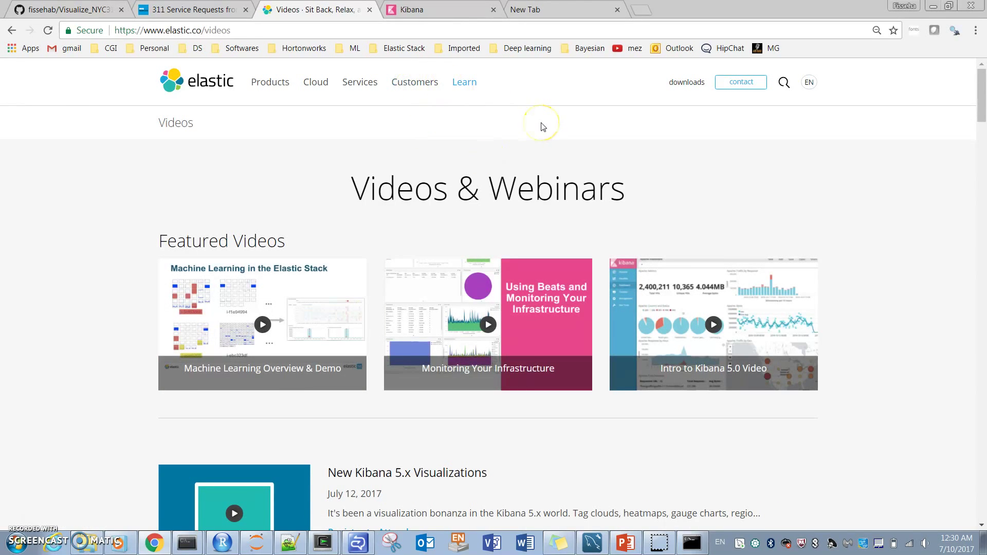
pyautogui.moveTo(979, 110); pyautogui.dragTo(981, 66)
# Return to the Logstash config in Notepad++ and examine the output block's host, index, and login settings.
pyautogui.click(933, 6)
pyautogui.click(311, 413)
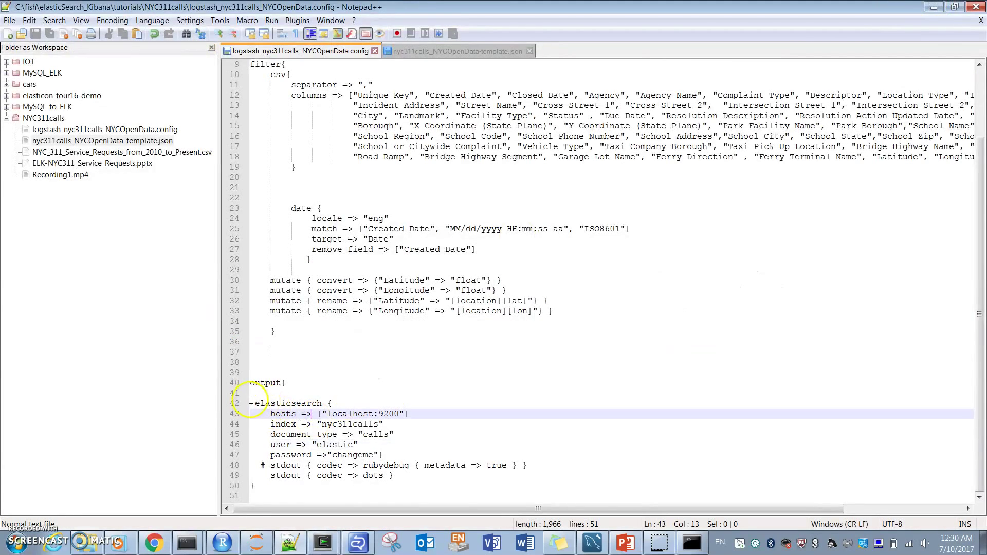
pyautogui.moveTo(256, 402); pyautogui.dragTo(345, 422)
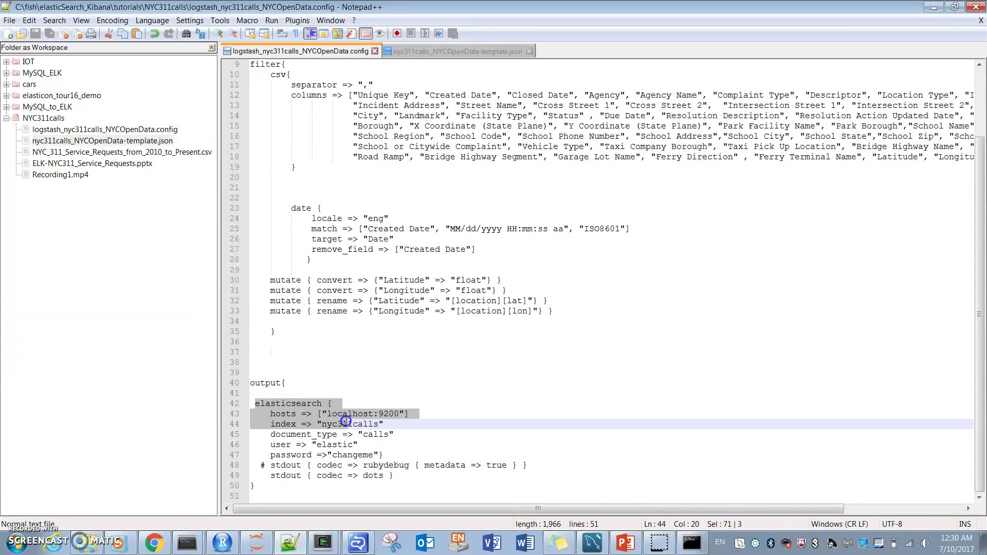
pyautogui.moveTo(384, 424); pyautogui.dragTo(317, 414)
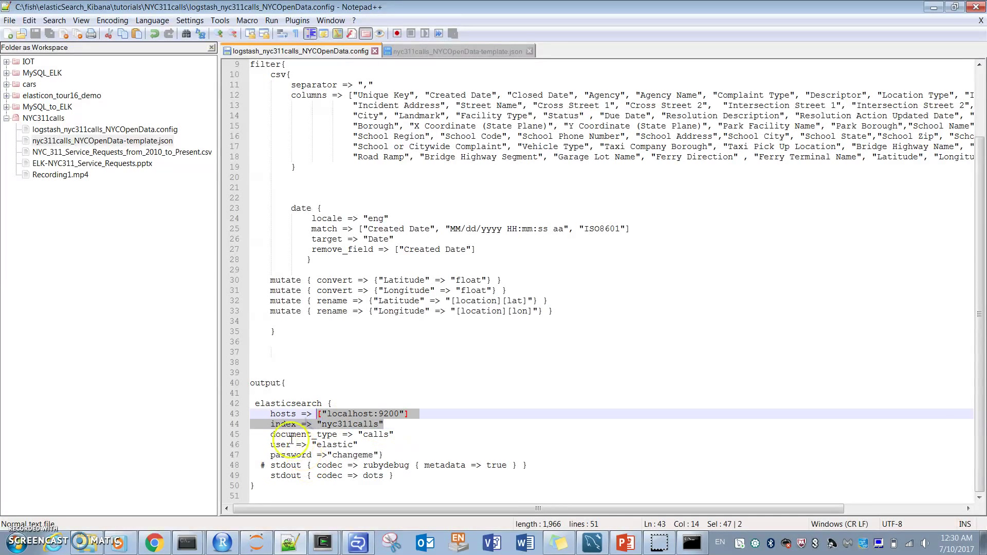
pyautogui.moveTo(270, 445); pyautogui.dragTo(386, 456)
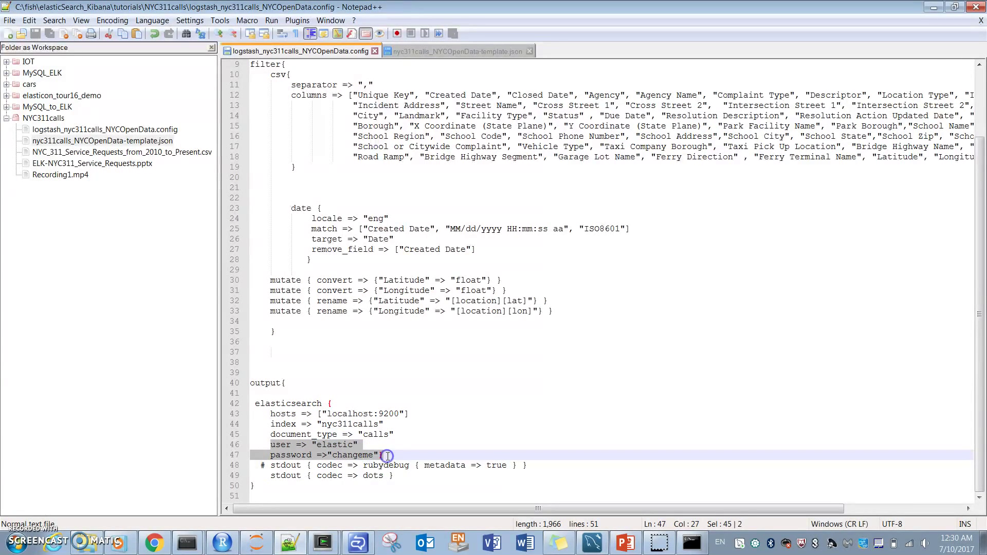
pyautogui.click(386, 455)
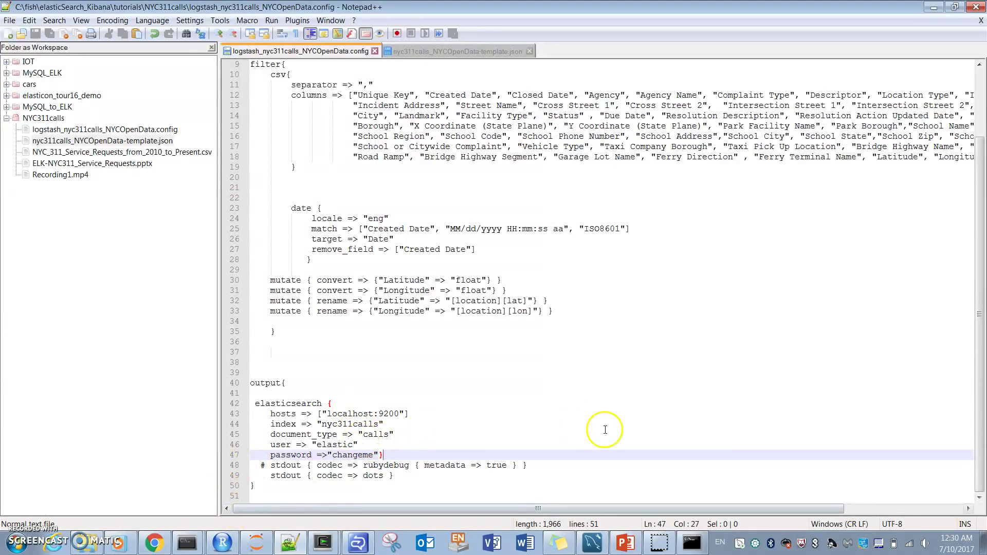
# In the Command Prompt, enter without running logstash -f c:\fish\elasticSearch_Kibana\tutorials\NYC311calls\logstash_nyc311calls_NYCOpenData.config.
pyautogui.moveTo(691, 541)
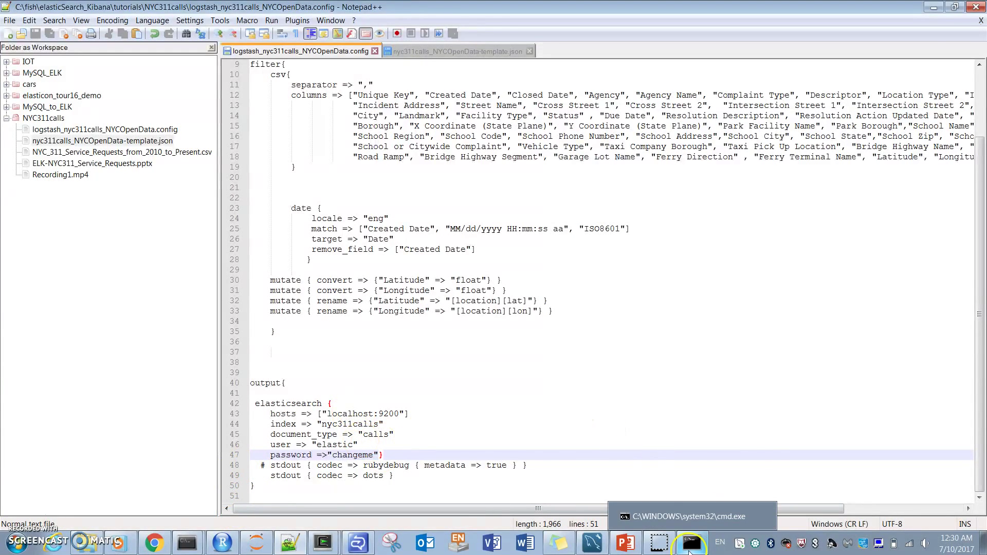
pyautogui.click(702, 518)
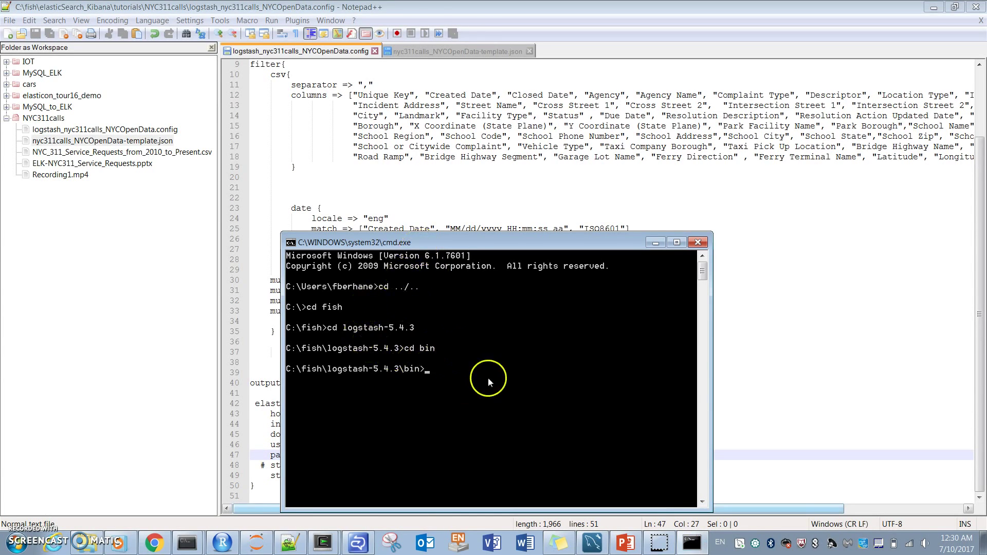
pyautogui.write('logstash')
pyautogui.write(' -f')
pyautogui.write(' c')
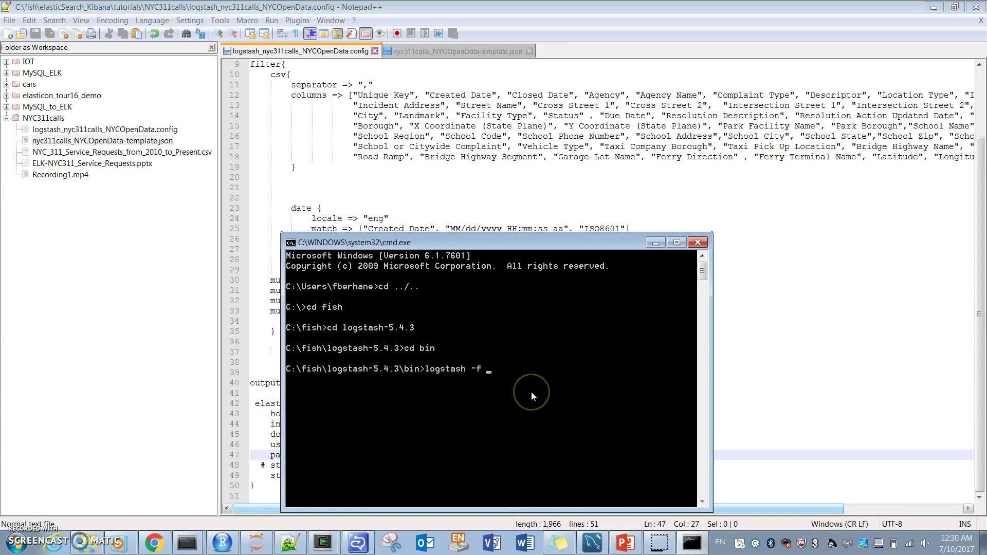
pyautogui.write(':\\fish\\e')
pyautogui.press('Tab')
pyautogui.write('\\logst')
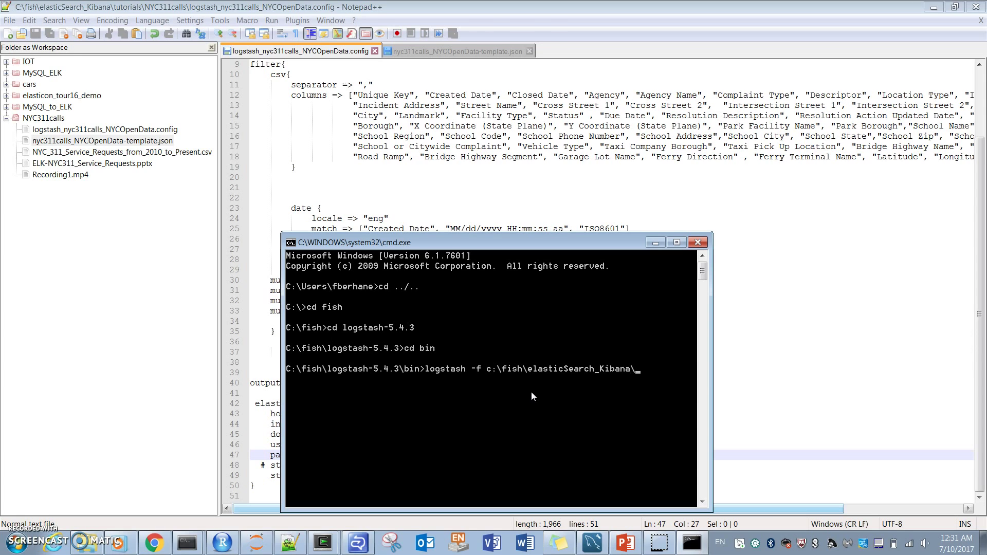
pyautogui.press('Tab')
pyautogui.press('Tab')
pyautogui.press('Tab')
pyautogui.press('Tab')
pyautogui.write('\\lo')
pyautogui.press('Tab')
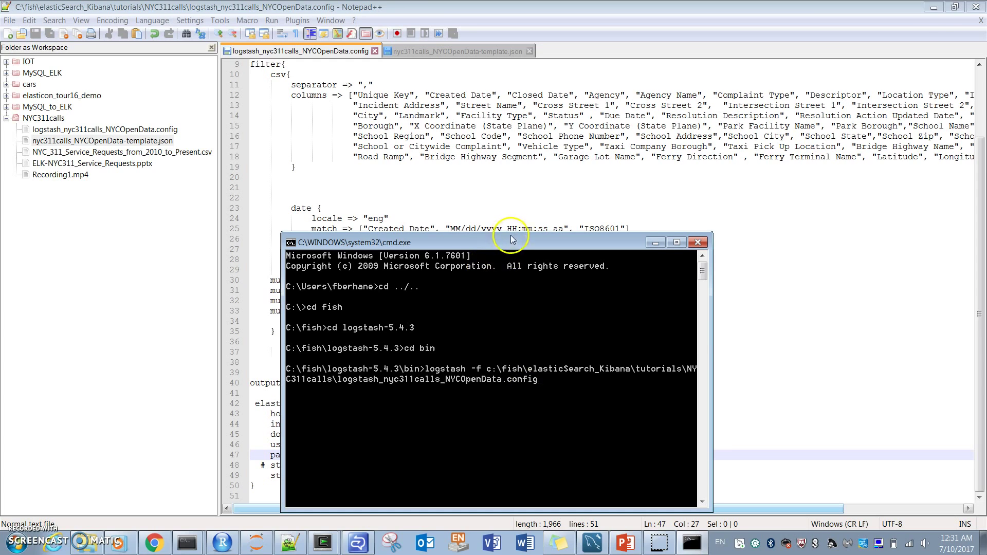
pyautogui.moveTo(511, 237); pyautogui.dragTo(528, 189)
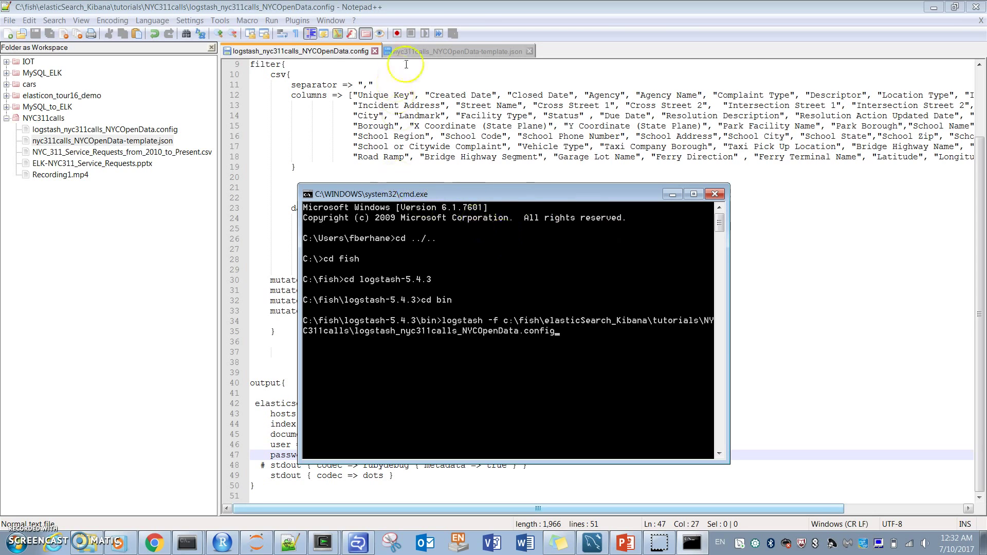
# Copy the whole PUT /_template/nyc311calls request from nyc311calls_NYCOpenData-template.json in Notepad++.
pyautogui.click(436, 52)
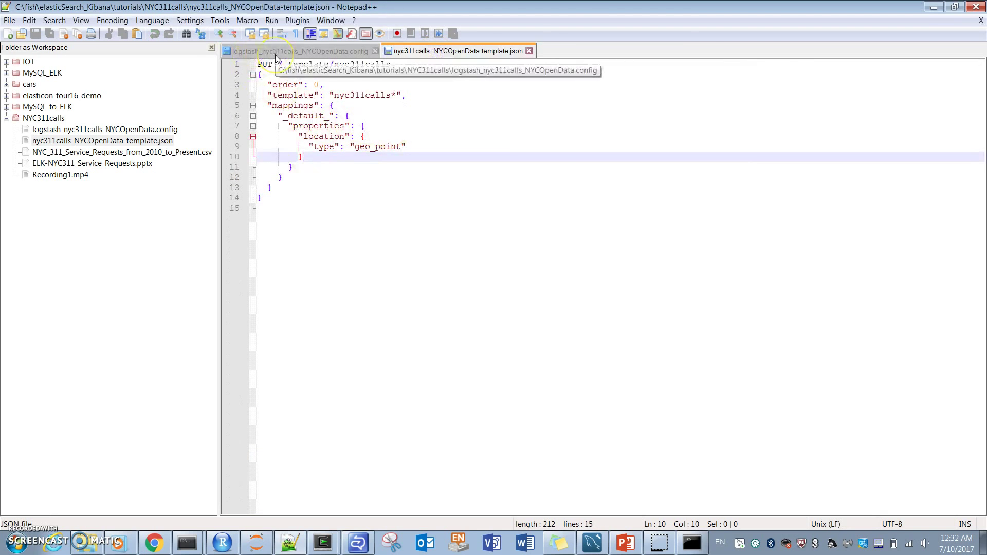
pyautogui.click(307, 53)
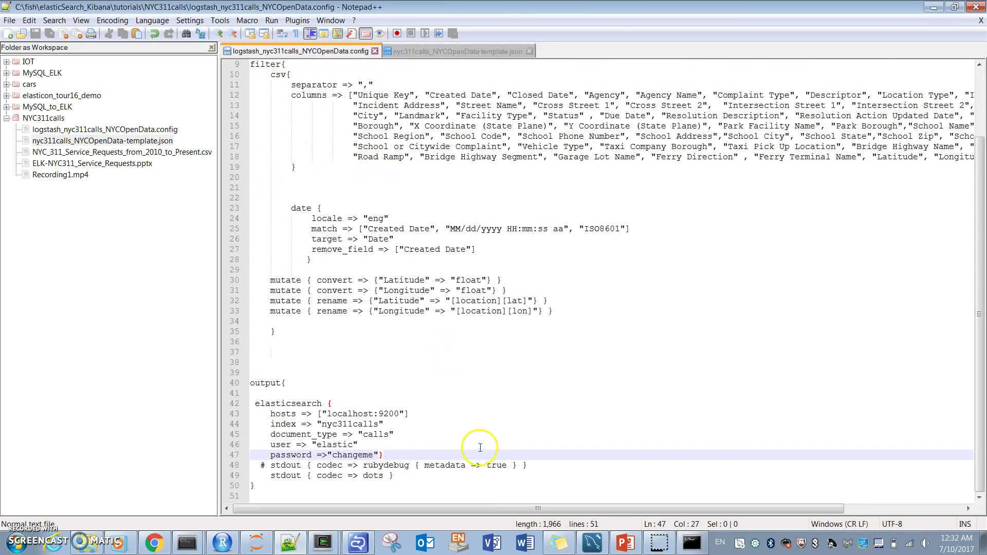
pyautogui.click(431, 53)
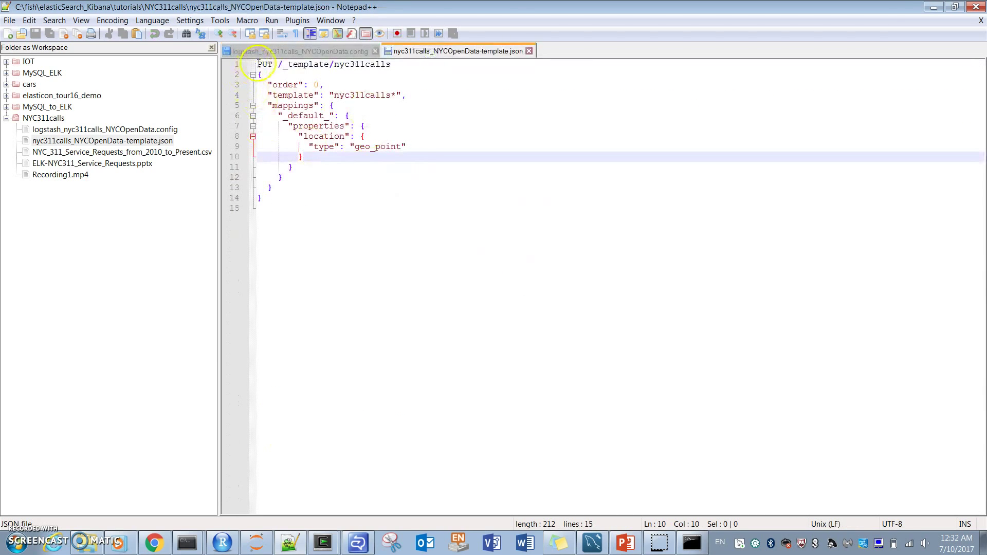
pyautogui.moveTo(258, 63); pyautogui.dragTo(267, 197)
pyautogui.hotkey('ctrl', 'c')
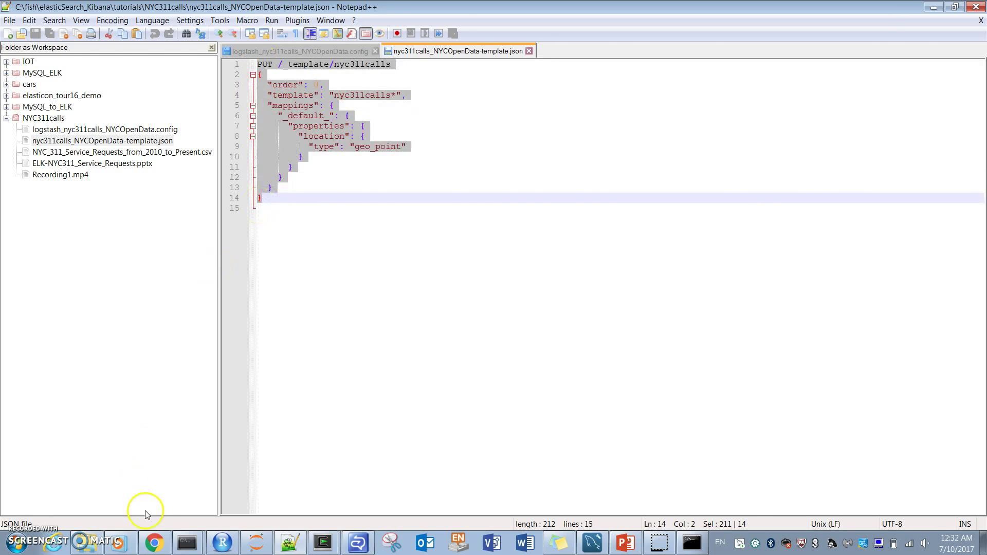
# Switch to Kibana in Chrome and replace everything in the Dev Tools console with the copied template request.
pyautogui.click(154, 543)
pyautogui.click(406, 10)
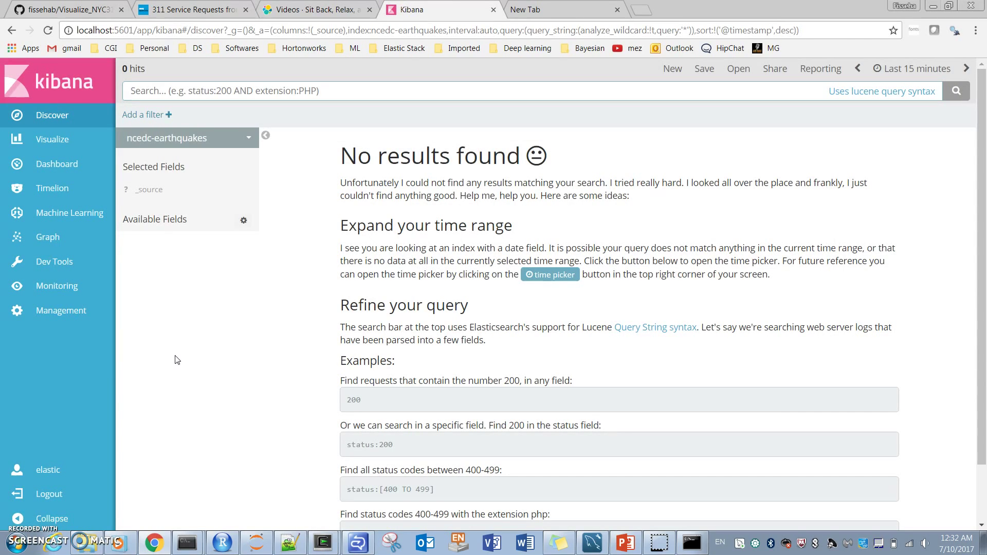
pyautogui.click(60, 262)
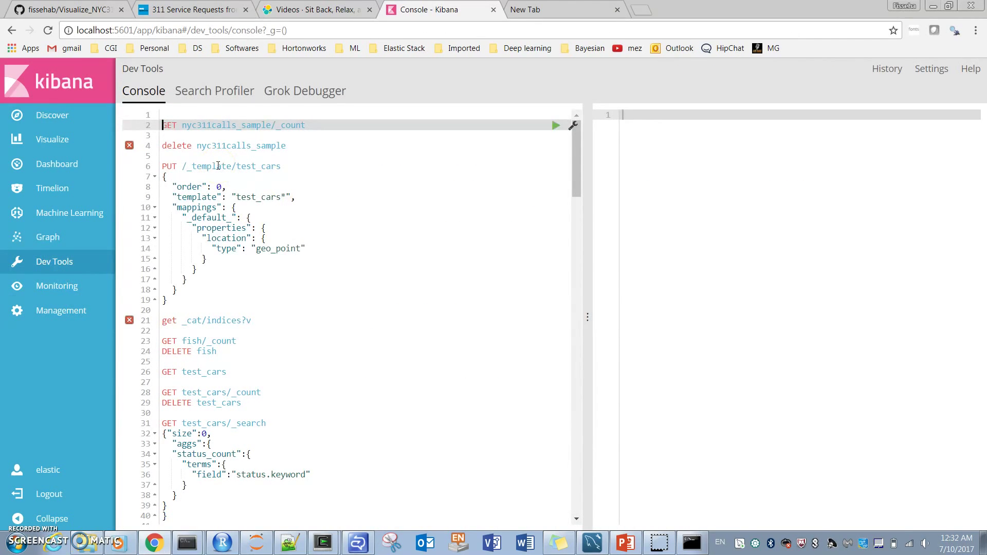
pyautogui.hotkey('ctrl', 'a')
pyautogui.press('Delete')
pyautogui.click(193, 131)
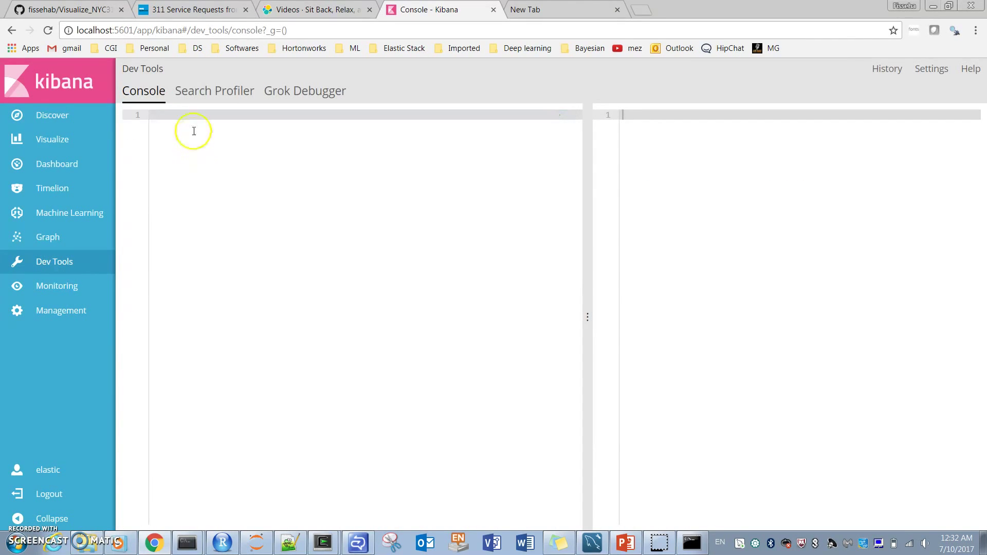
pyautogui.hotkey('ctrl', 'v')
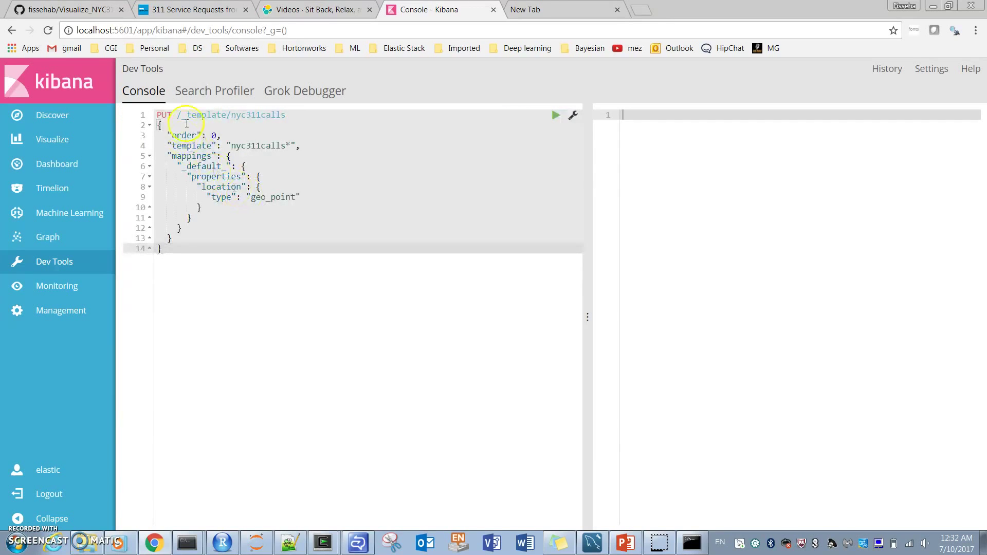
# Check the nyc311calls* pattern and the geo_point location mapping, and run the PUT /_template/nyc311calls request.
pyautogui.moveTo(156, 114); pyautogui.dragTo(173, 249)
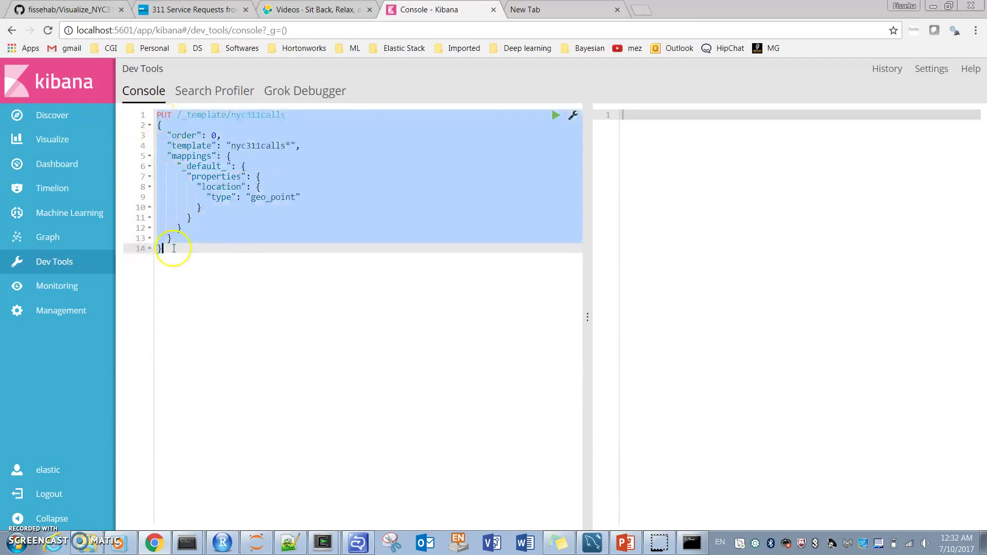
pyautogui.click(231, 252)
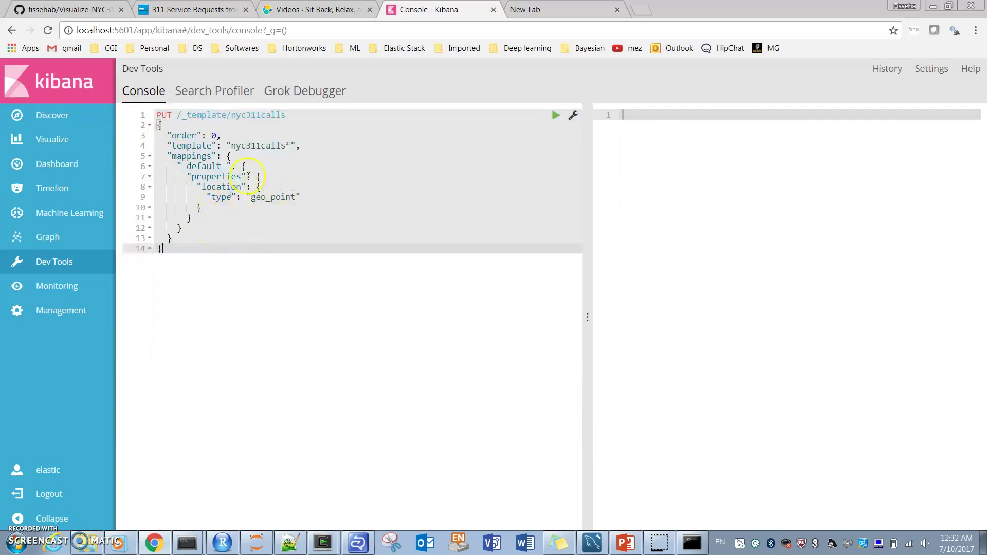
pyautogui.moveTo(231, 146); pyautogui.dragTo(286, 146)
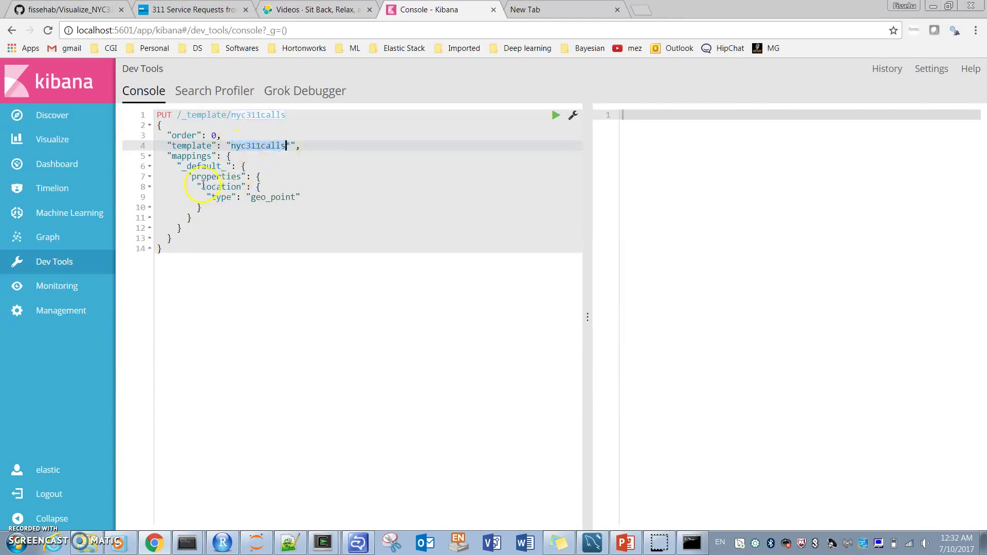
pyautogui.moveTo(201, 186); pyautogui.dragTo(296, 197)
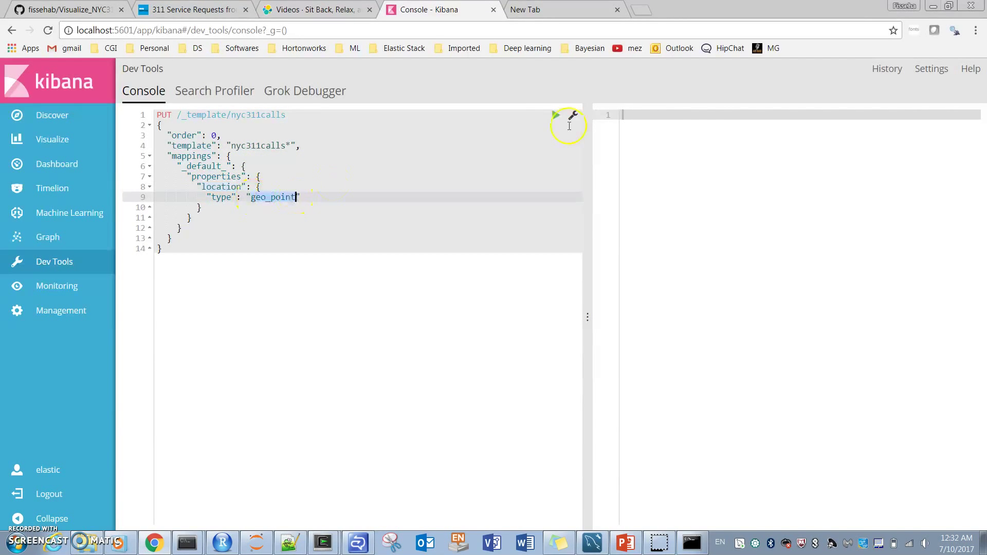
pyautogui.click(556, 115)
pyautogui.click(303, 197)
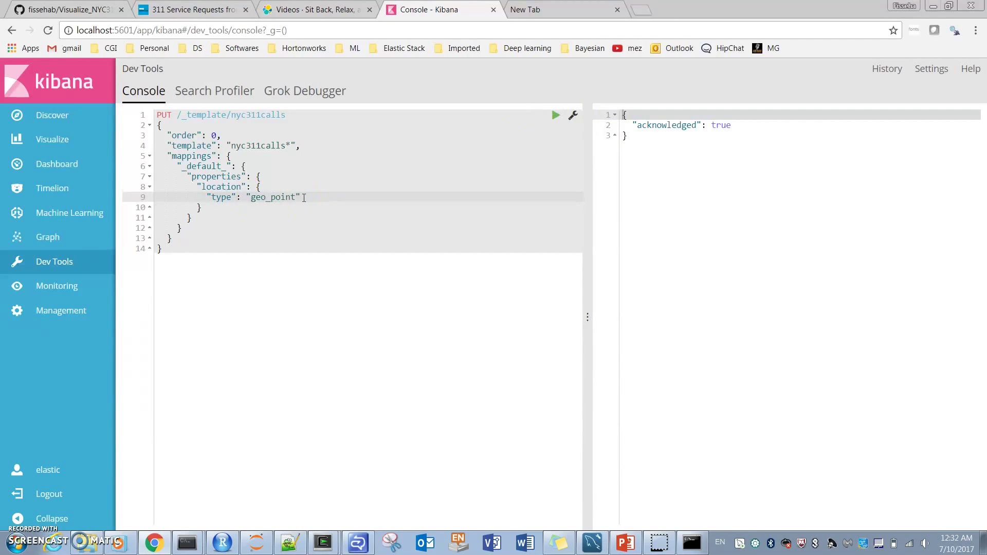
# Switch to Notepad++ and review the date filter block in the Logstash config file.
pyautogui.click(694, 543)
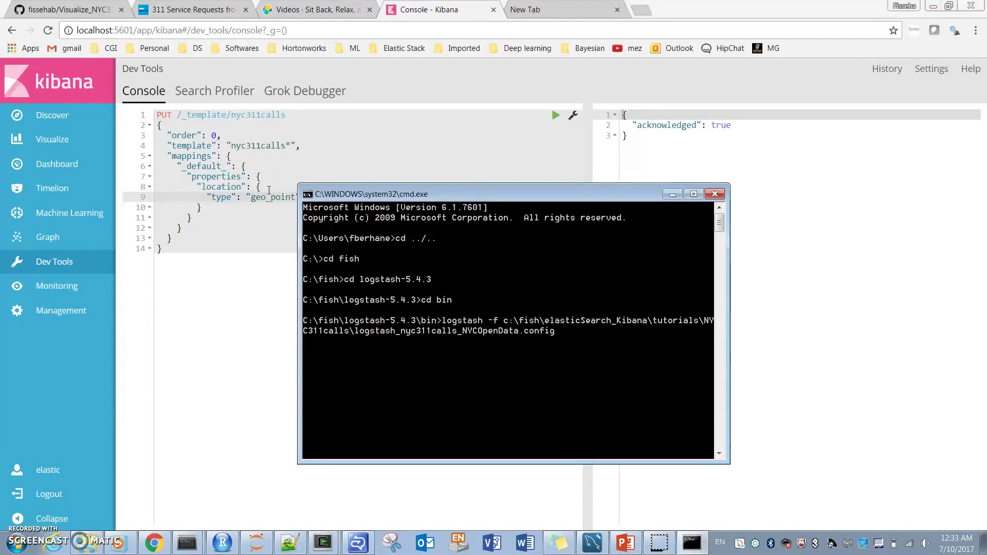
pyautogui.click(288, 542)
pyautogui.click(392, 223)
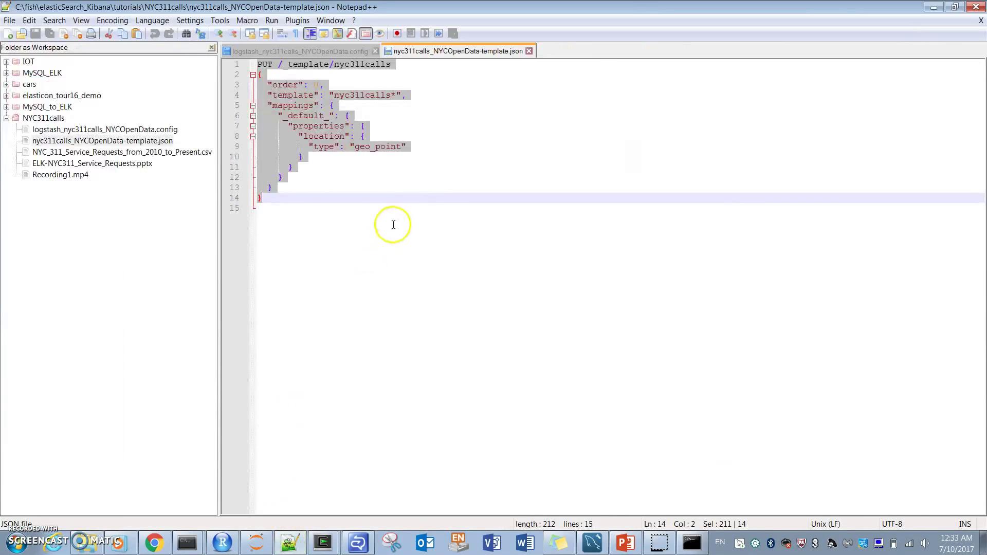
pyautogui.click(281, 50)
pyautogui.moveTo(291, 208); pyautogui.dragTo(322, 258)
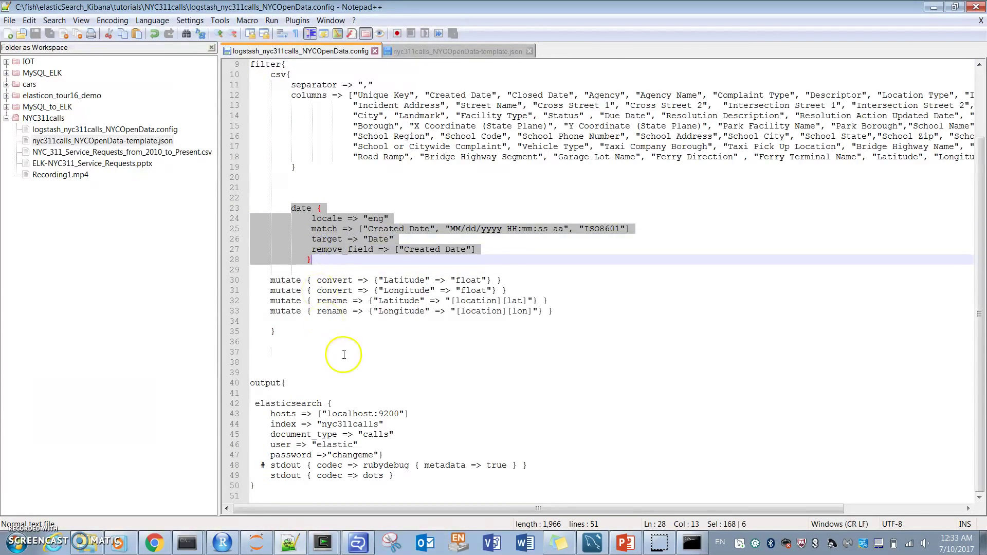
pyautogui.click(933, 7)
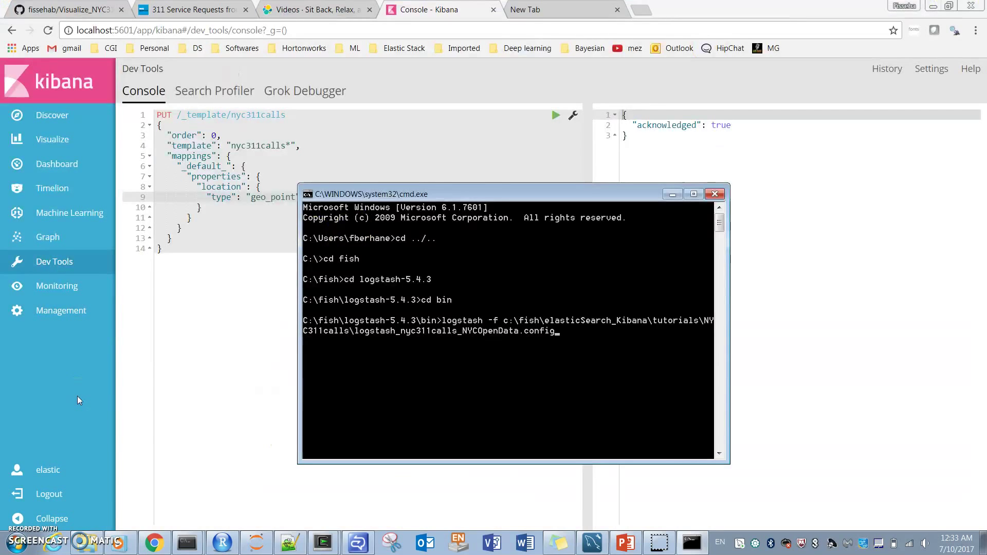
# Start a new index pattern in Kibana's Management area and select the default logstash-* name for replacement.
pyautogui.click(63, 314)
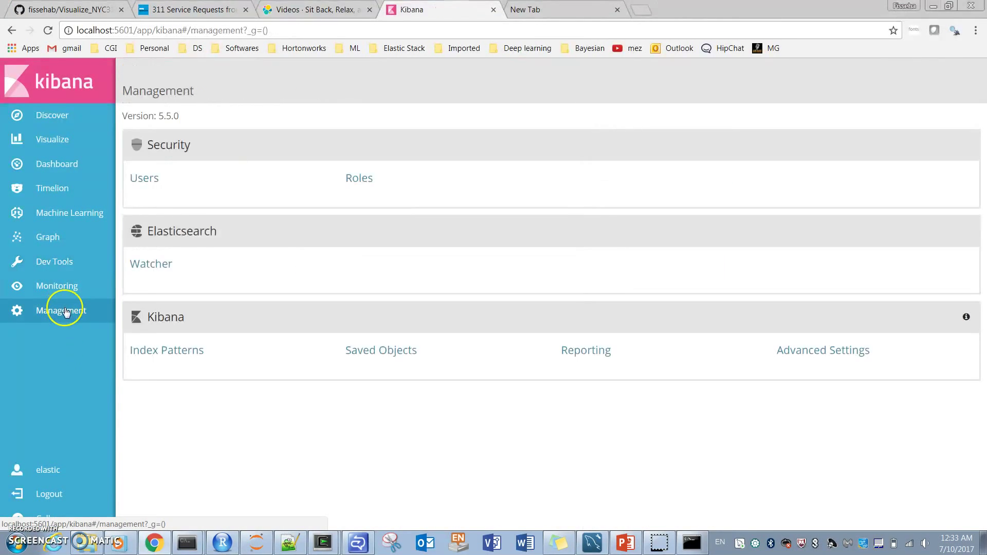
pyautogui.click(178, 349)
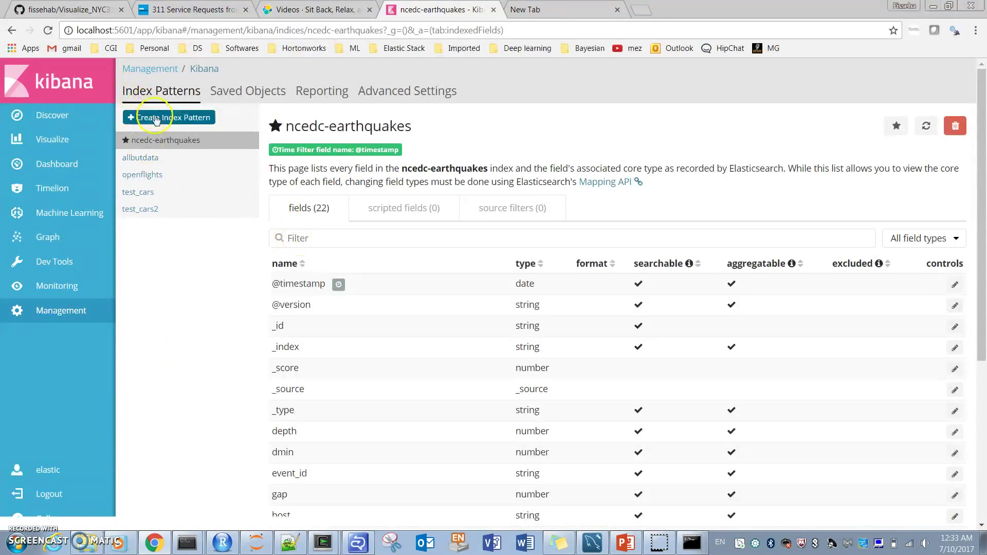
pyautogui.click(201, 128)
pyautogui.moveTo(308, 199); pyautogui.dragTo(231, 199)
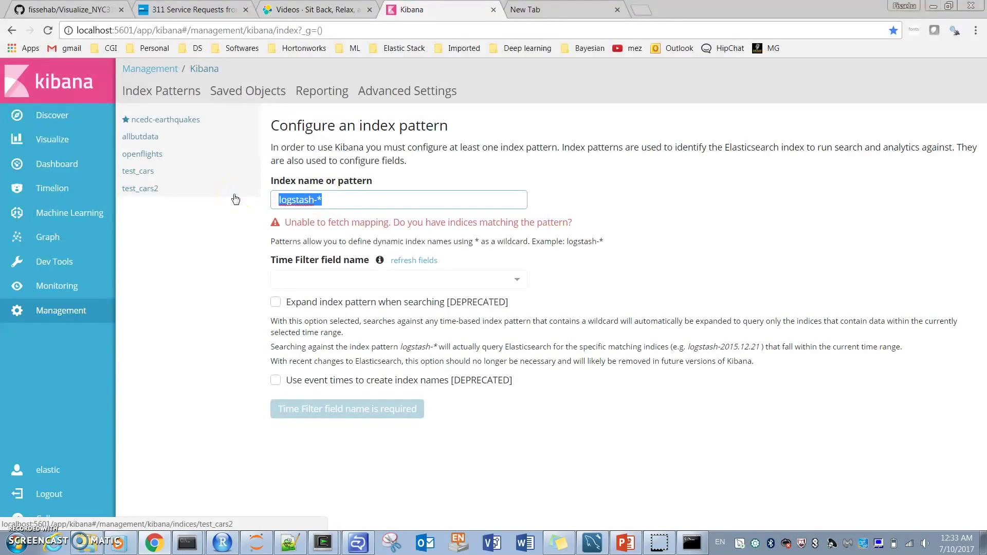
# Switch to Notepad++ and copy the index name nyc311calls from the Logstash config's output block.
pyautogui.click(289, 542)
pyautogui.moveTo(323, 423); pyautogui.dragTo(378, 424)
pyautogui.hotkey('ctrl', 'c')
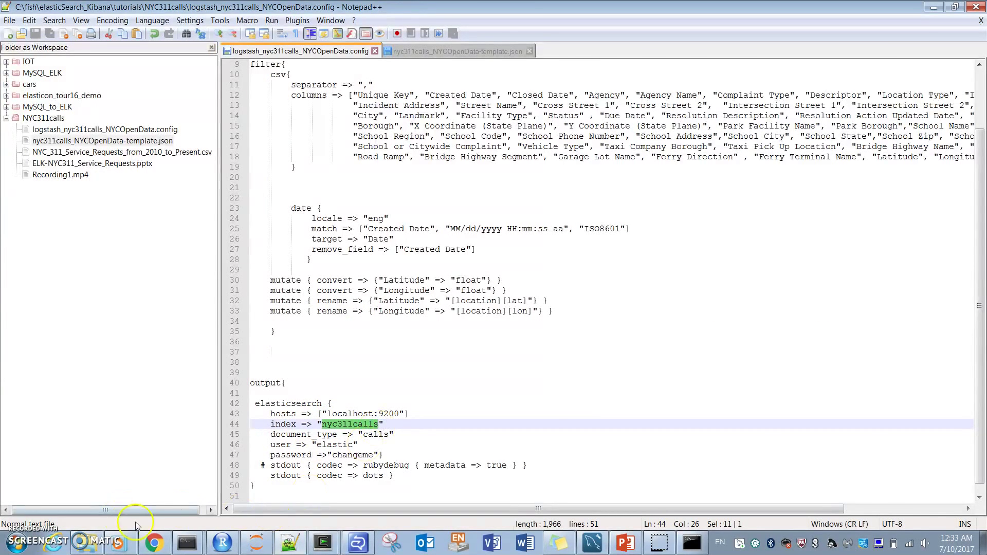
# Switch to Kibana, enter nyc311calls as the index pattern name and choose Date as the time filter field.
pyautogui.click(152, 542)
pyautogui.hotkey('ctrl', 'v')
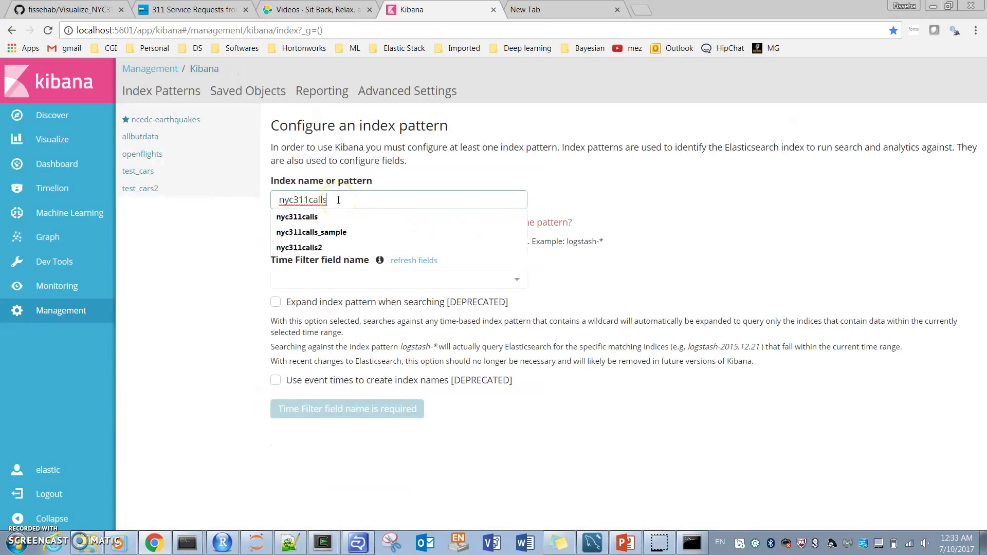
pyautogui.click(465, 177)
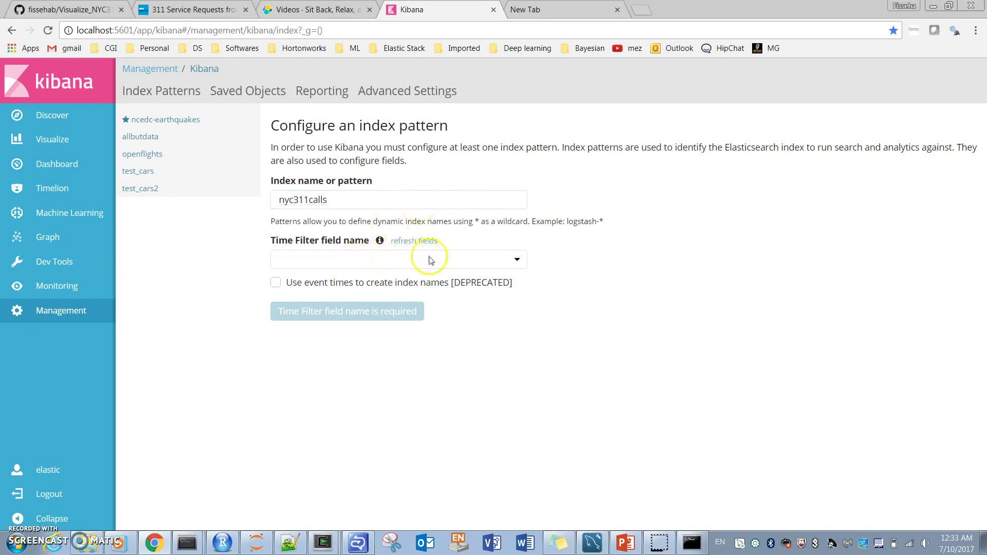
pyautogui.click(518, 260)
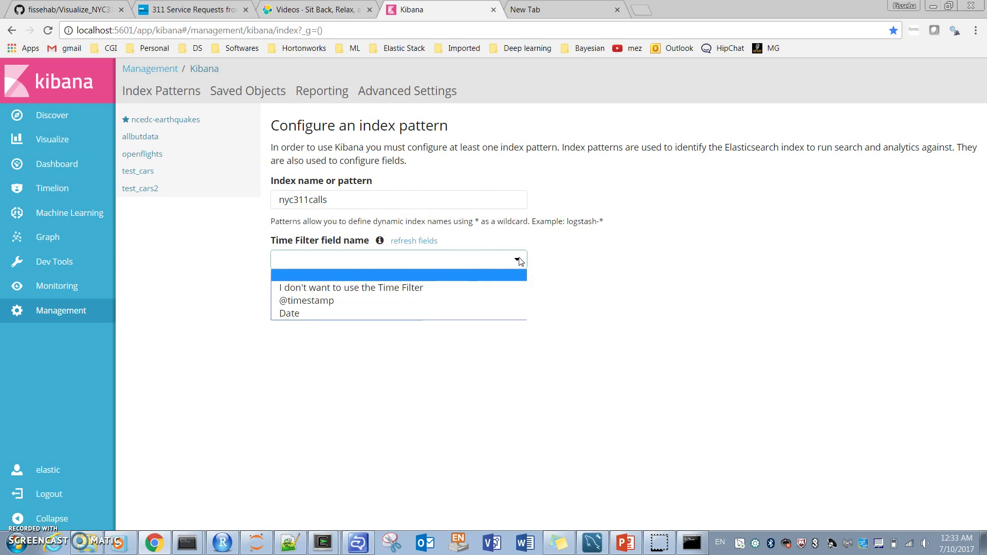
pyautogui.click(291, 319)
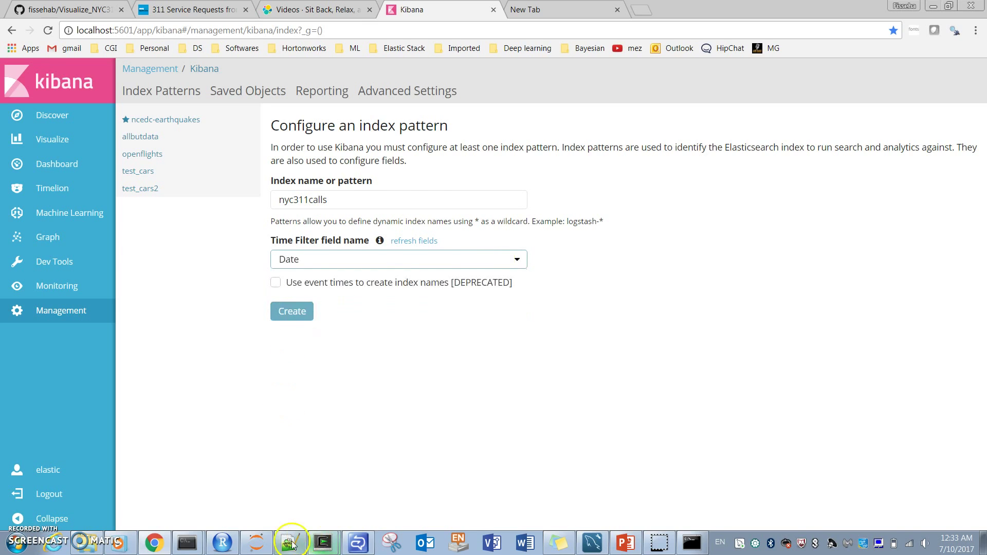
# Check the Created Date match field in the Logstash config in Notepad++, and create the nyc311calls index pattern in Kibana.
pyautogui.click(289, 542)
pyautogui.moveTo(368, 228); pyautogui.dragTo(429, 227)
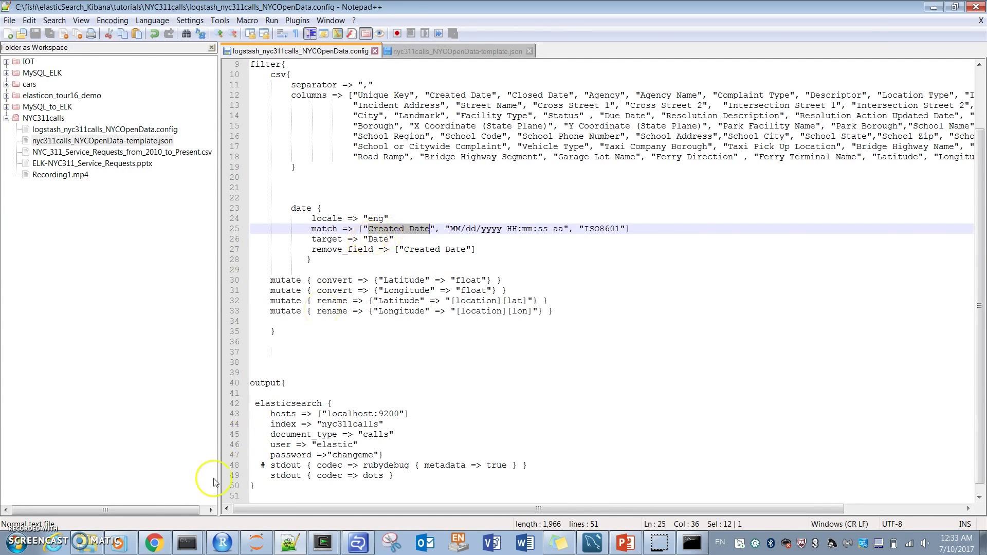
pyautogui.click(153, 542)
pyautogui.click(291, 315)
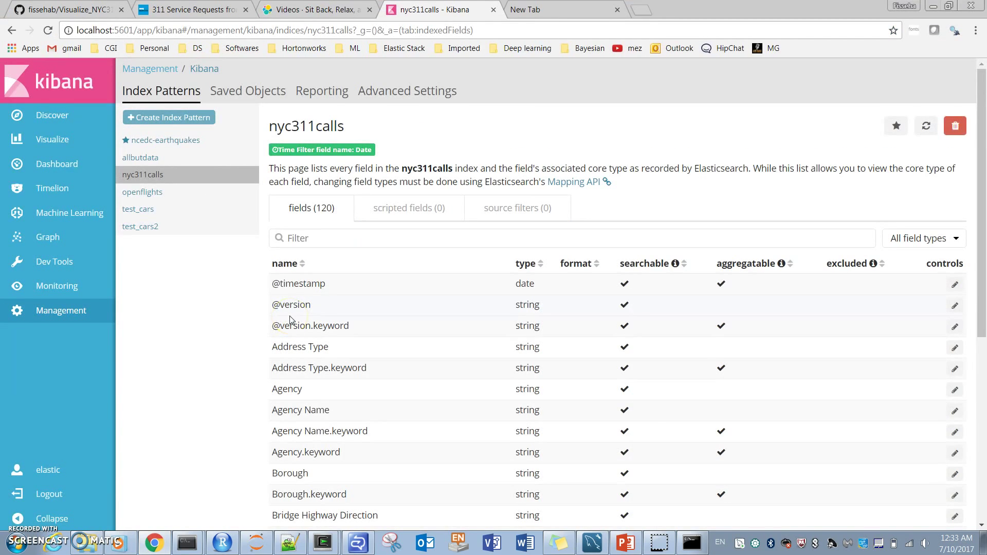
# Open Discover and switch its index pattern to nyc311calls.
pyautogui.click(47, 116)
pyautogui.click(249, 138)
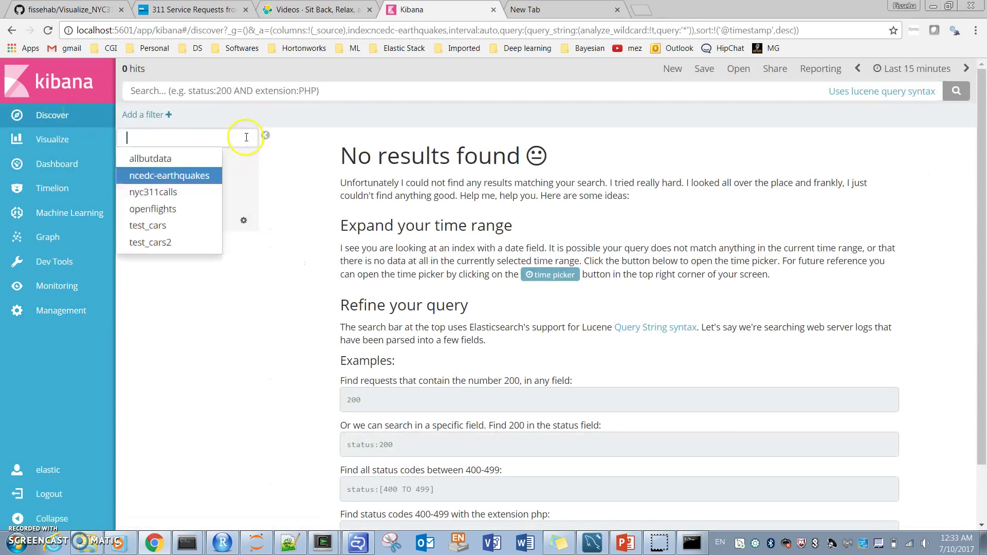
pyautogui.click(153, 193)
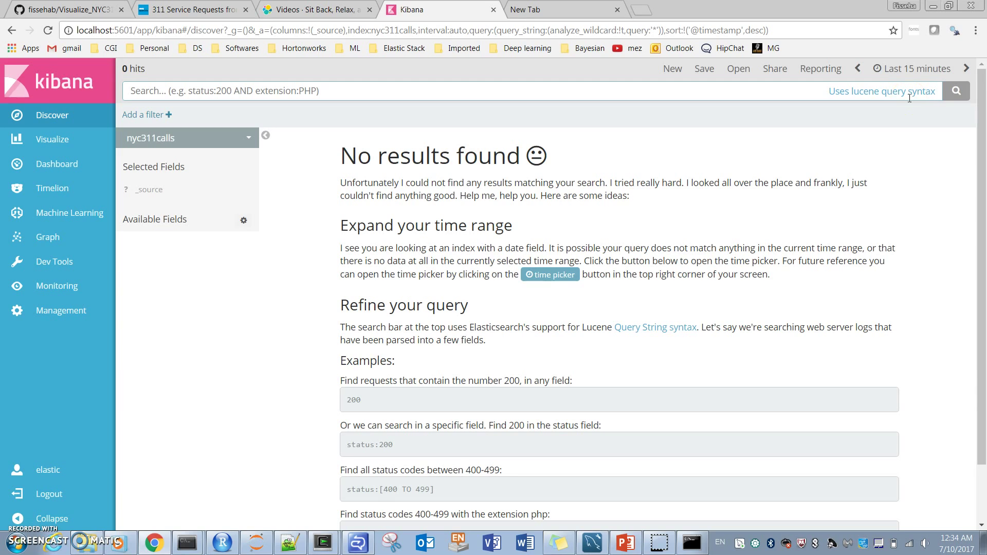
# Apply an absolute time range in Discover that starts at 2010-01.
pyautogui.click(895, 70)
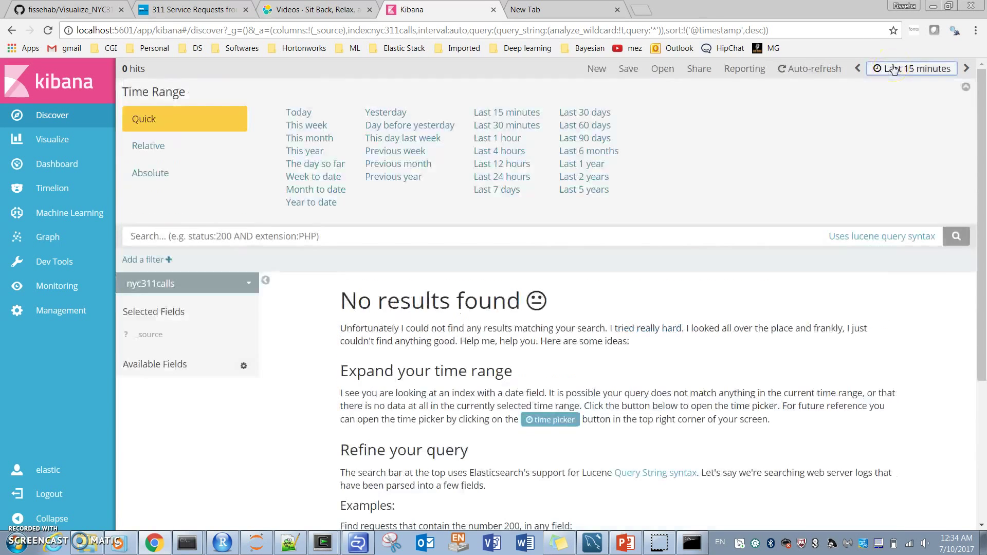
pyautogui.click(167, 176)
pyautogui.moveTo(399, 133); pyautogui.dragTo(213, 148)
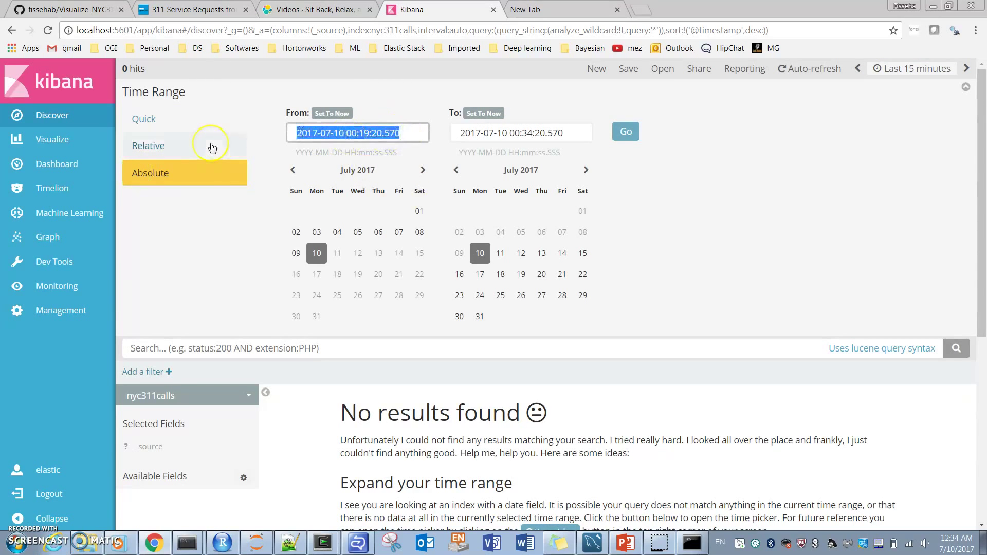
pyautogui.write('2010-01')
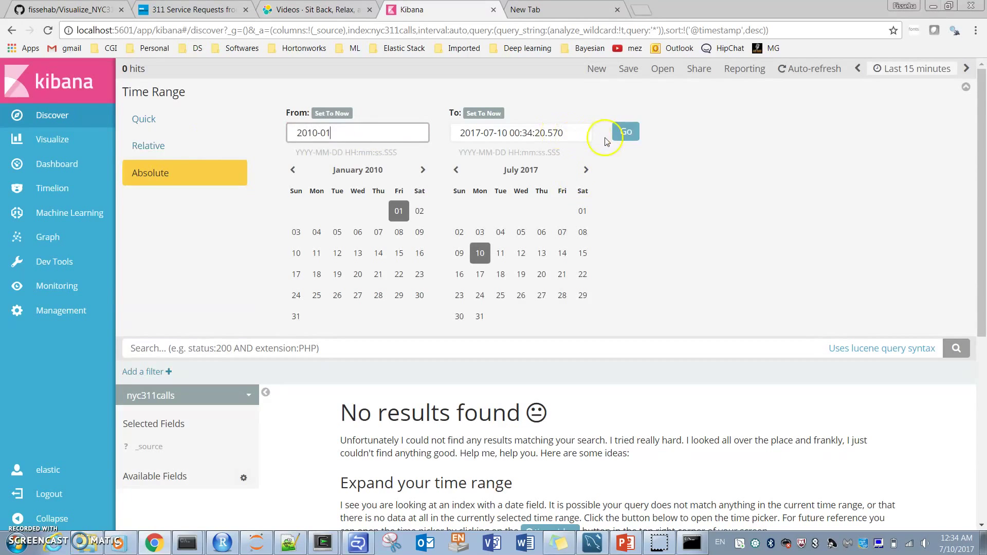
pyautogui.click(625, 135)
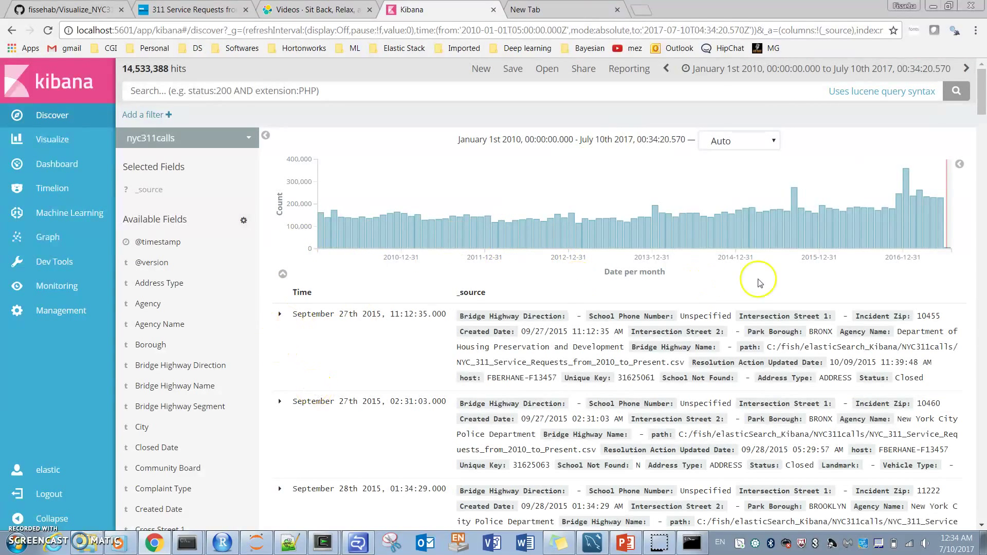
# Expand the first nyc311calls document and review its fields down to location.
pyautogui.moveTo(983, 108); pyautogui.dragTo(982, 122)
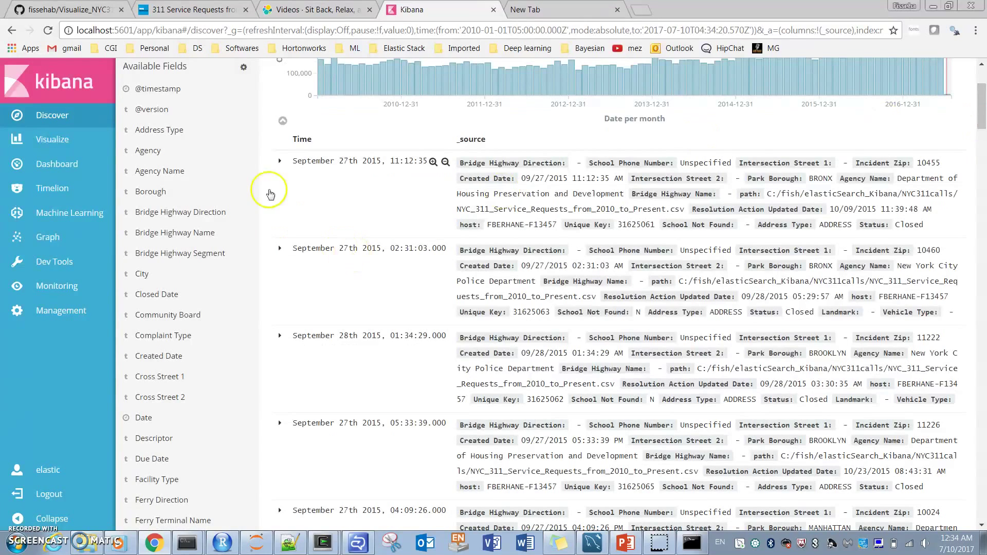
pyautogui.click(280, 163)
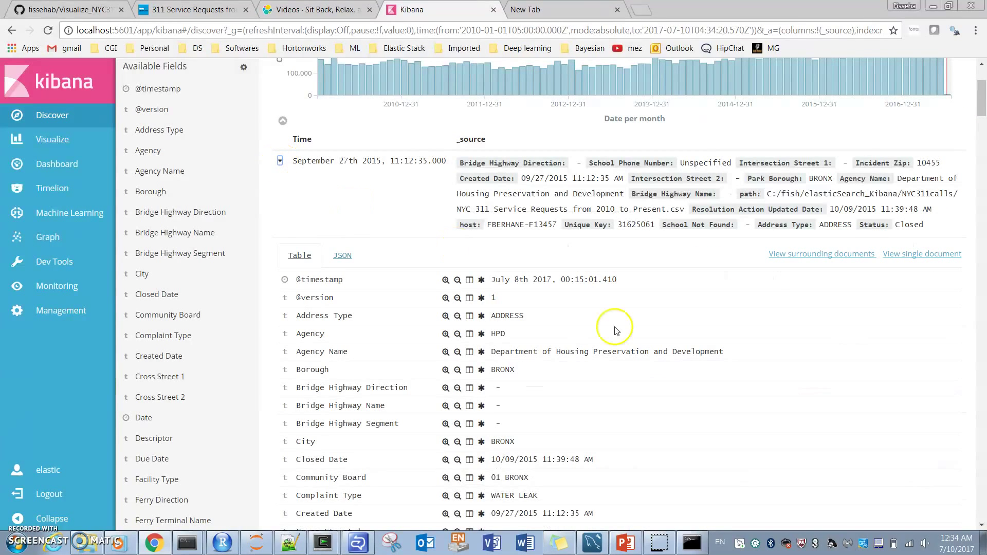
pyautogui.moveTo(983, 106); pyautogui.dragTo(982, 124)
pyautogui.scroll(-1, 981, 123)
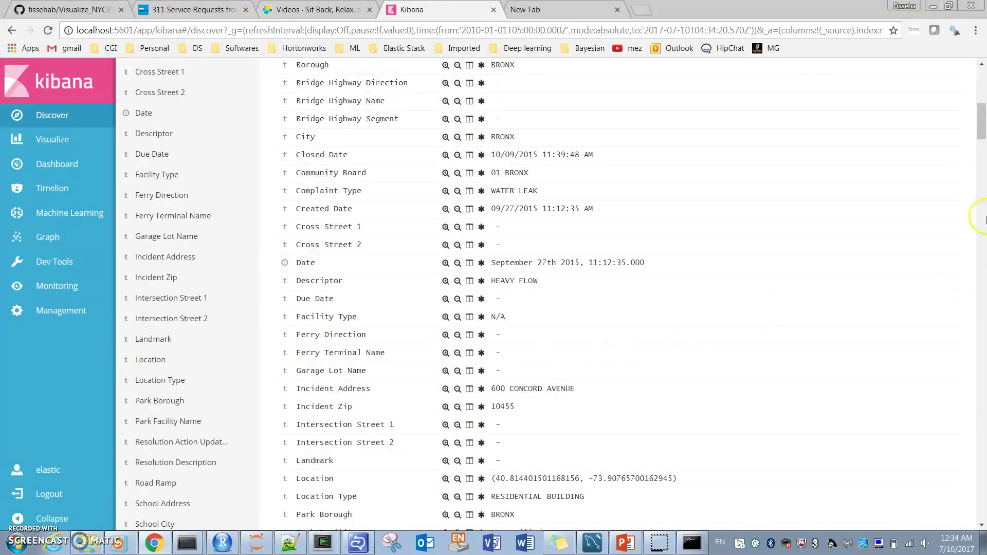
pyautogui.moveTo(980, 135); pyautogui.dragTo(983, 173)
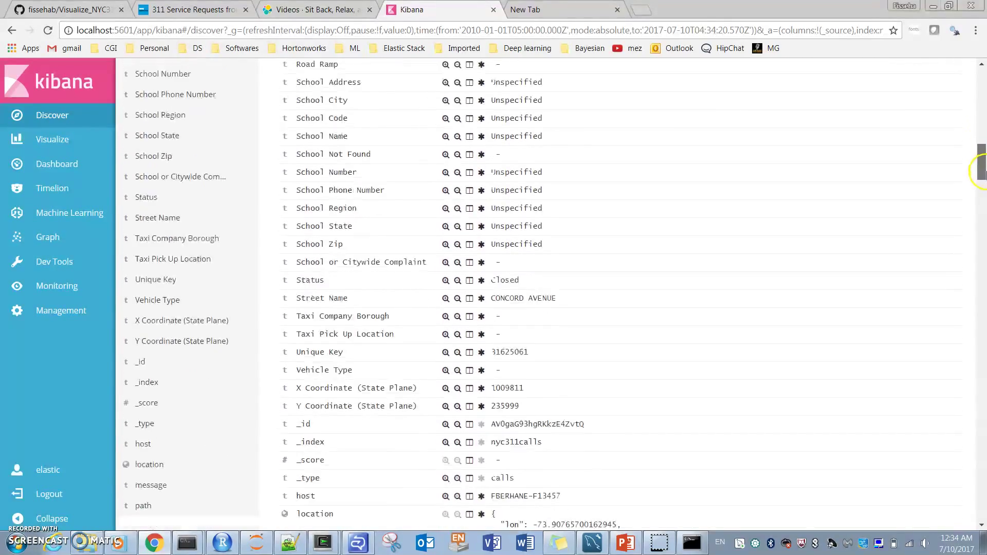
# Add the location field as a results column and highlight the location entry in the expanded document.
pyautogui.moveTo(147, 469)
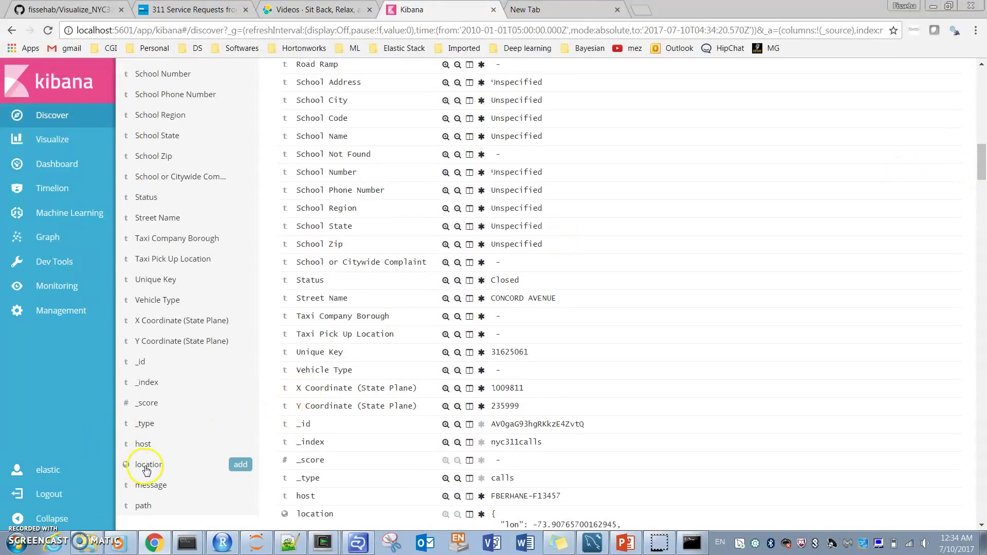
pyautogui.click(240, 464)
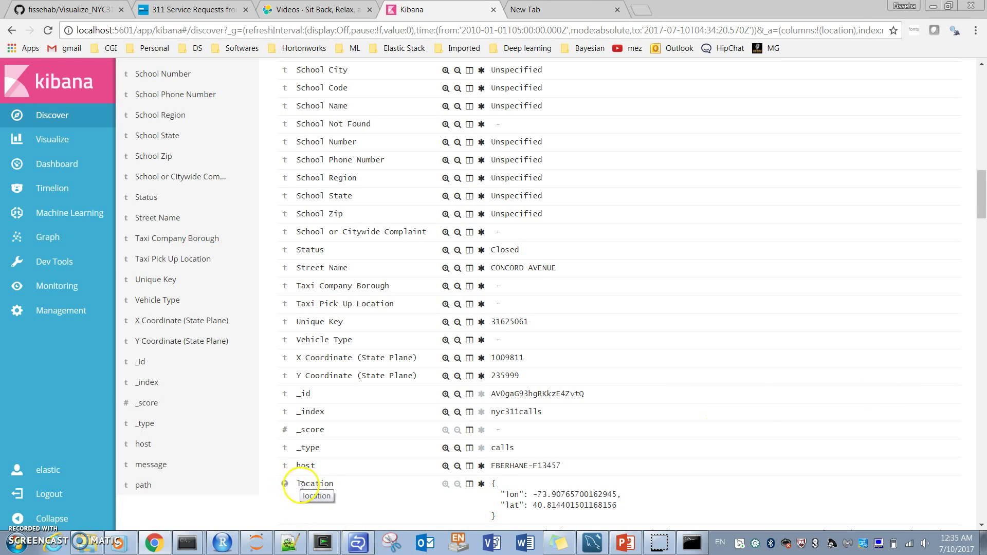
pyautogui.moveTo(298, 483); pyautogui.dragTo(332, 482)
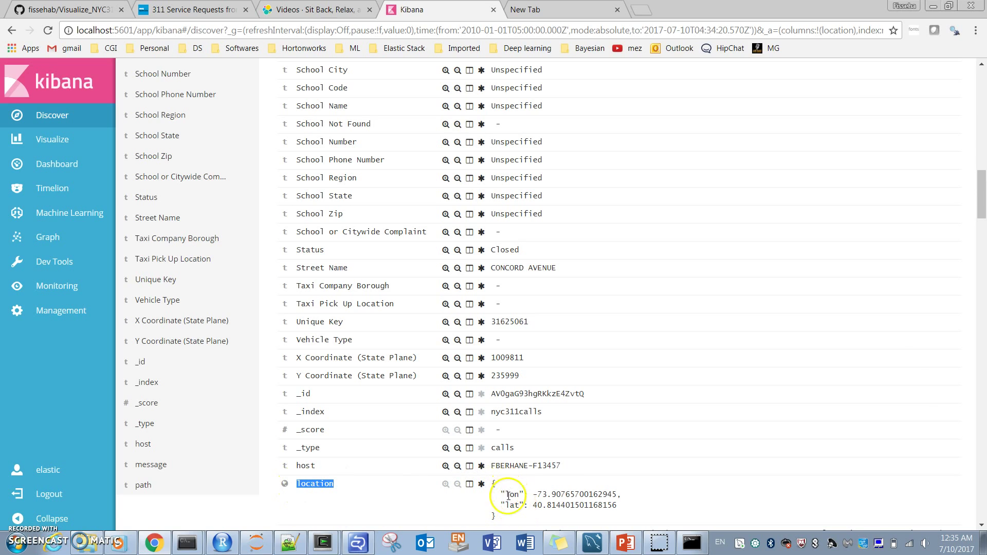
# Add the City, Date and Descriptor fields as columns in the results table from the expanded document.
pyautogui.moveTo(980, 208); pyautogui.dragTo(978, 142)
pyautogui.scroll(-1, 975, 117)
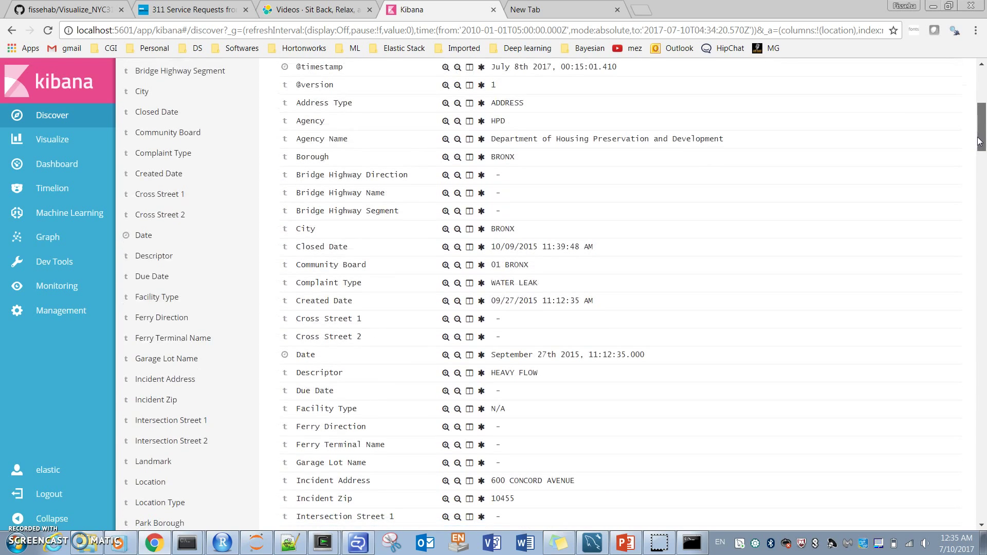
pyautogui.click(469, 229)
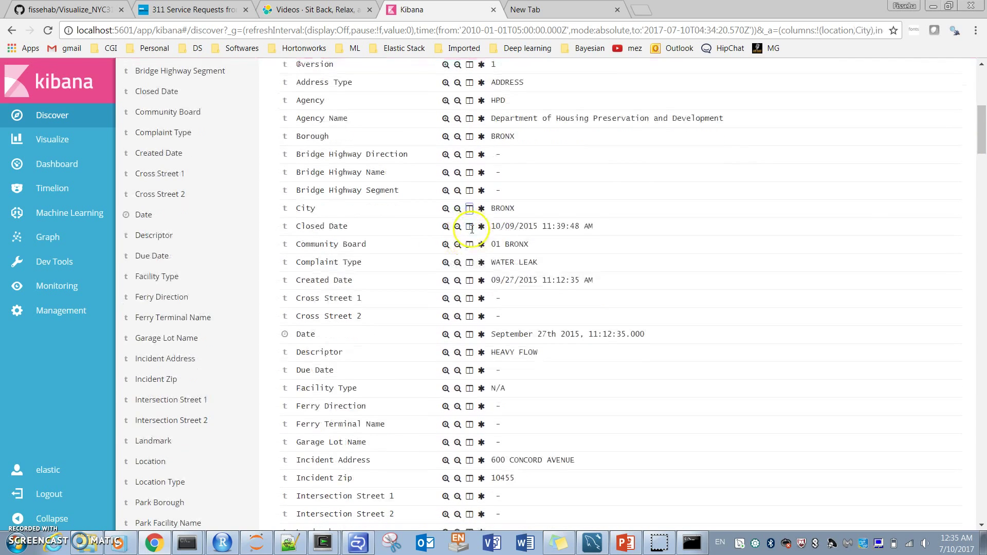
pyautogui.scroll(-3, 983, 148)
pyautogui.moveTo(983, 148); pyautogui.dragTo(981, 122)
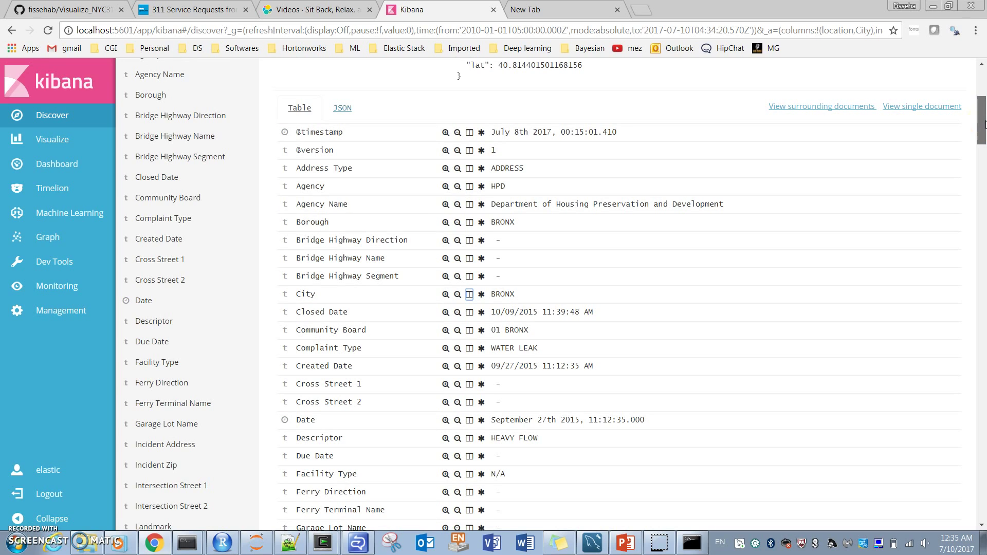
pyautogui.scroll(-1, 984, 123)
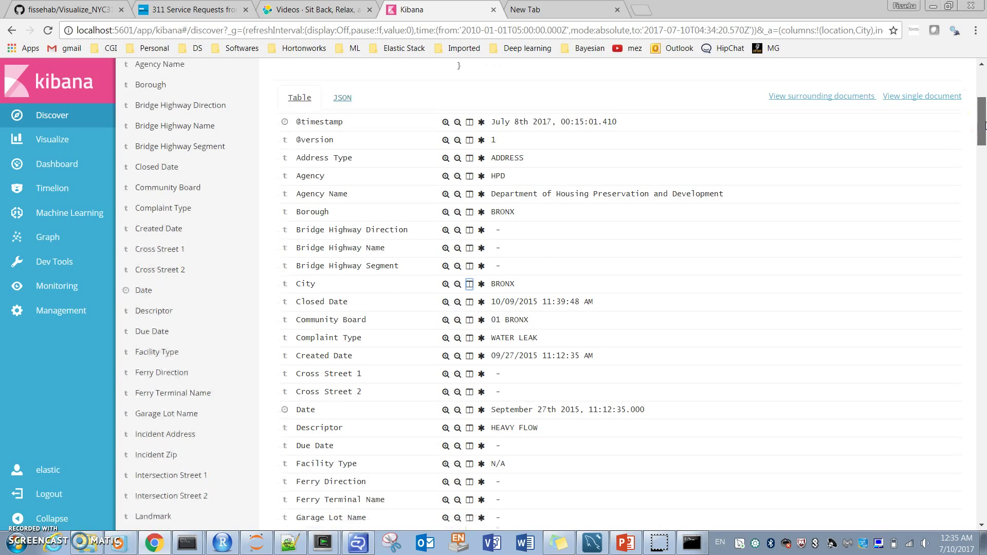
pyautogui.click(468, 366)
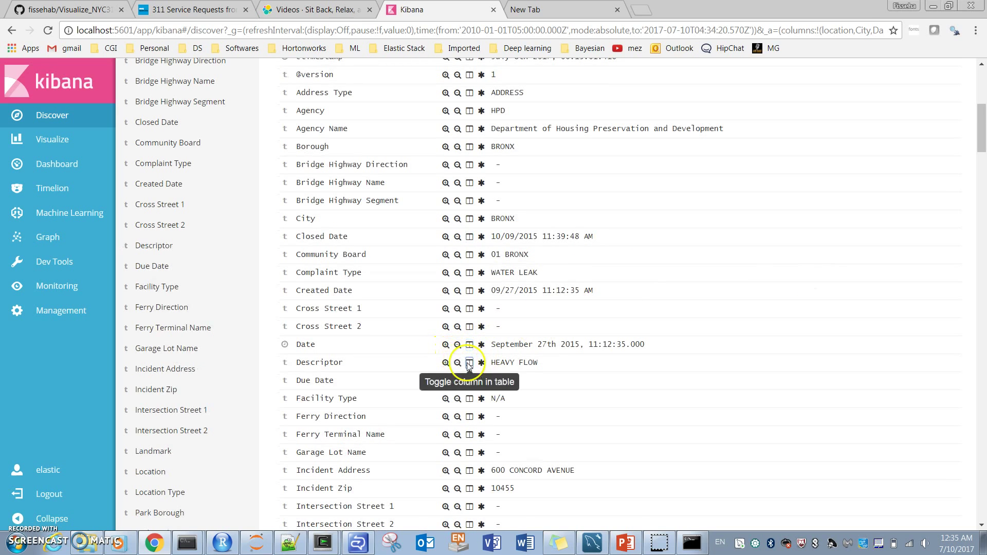
pyautogui.click(469, 364)
# Remove the location column from the results table and collapse the expanded first document.
pyautogui.moveTo(976, 121); pyautogui.dragTo(984, 187)
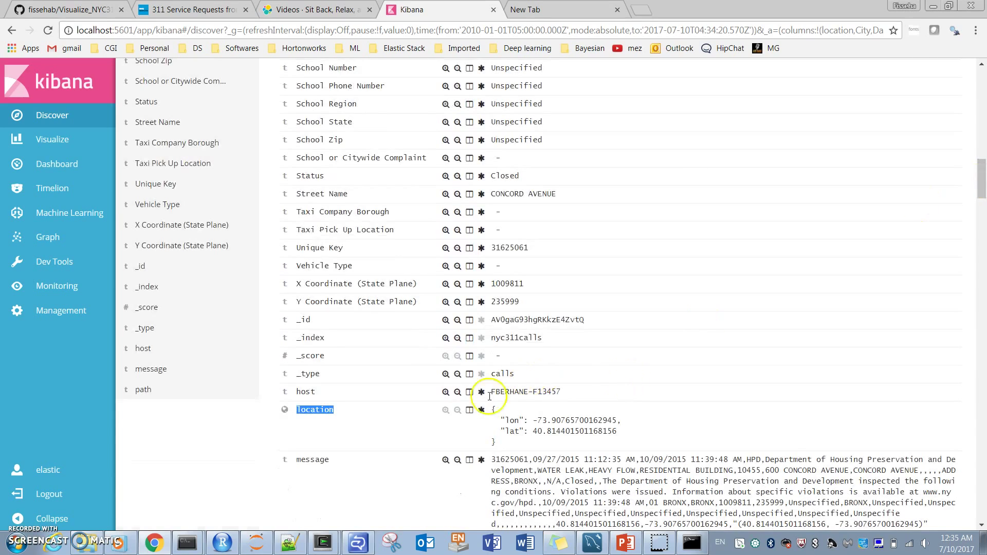
pyautogui.click(470, 408)
pyautogui.moveTo(973, 268); pyautogui.dragTo(978, 119)
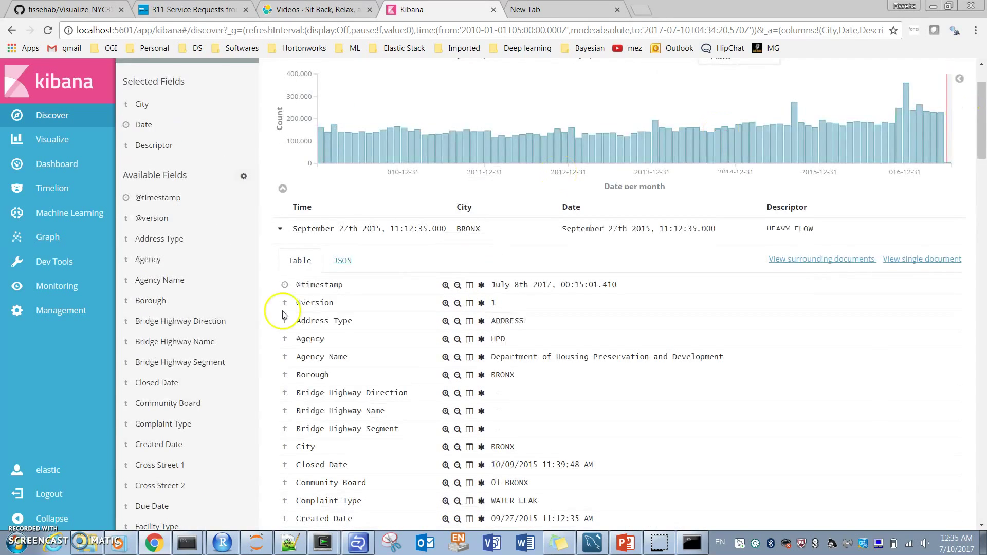
pyautogui.click(282, 229)
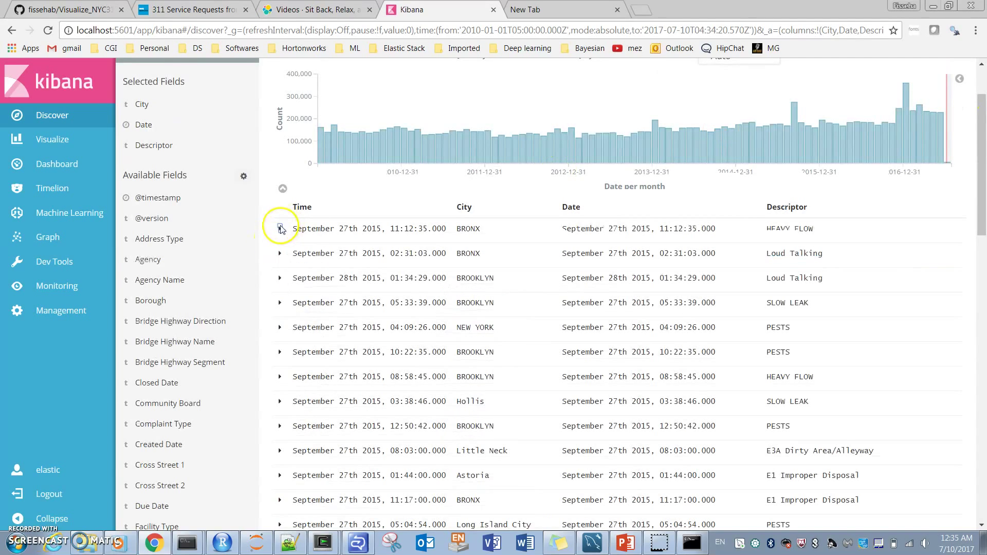
pyautogui.moveTo(985, 128); pyautogui.dragTo(983, 51)
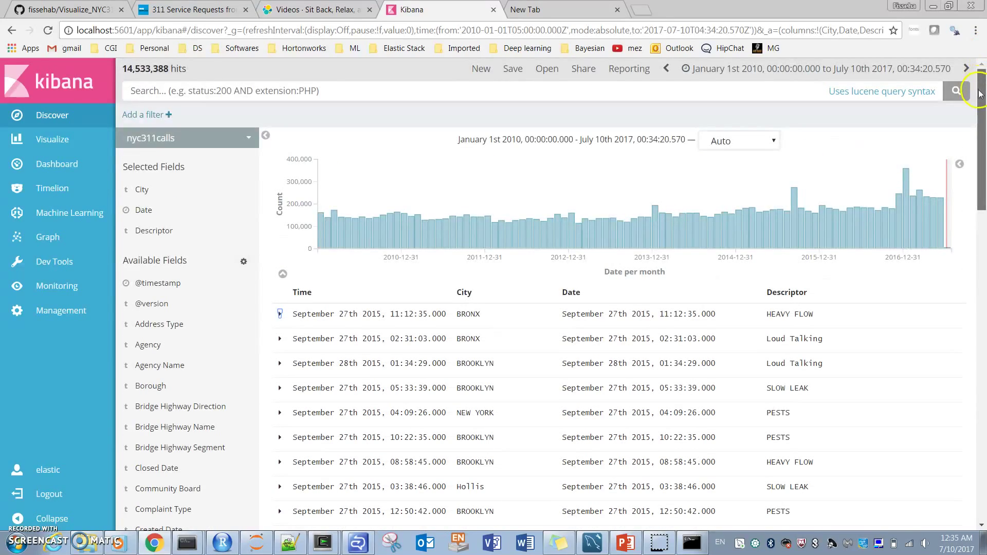
# Create a new Coordinate Map visualization based on the nyc311calls index.
pyautogui.click(51, 139)
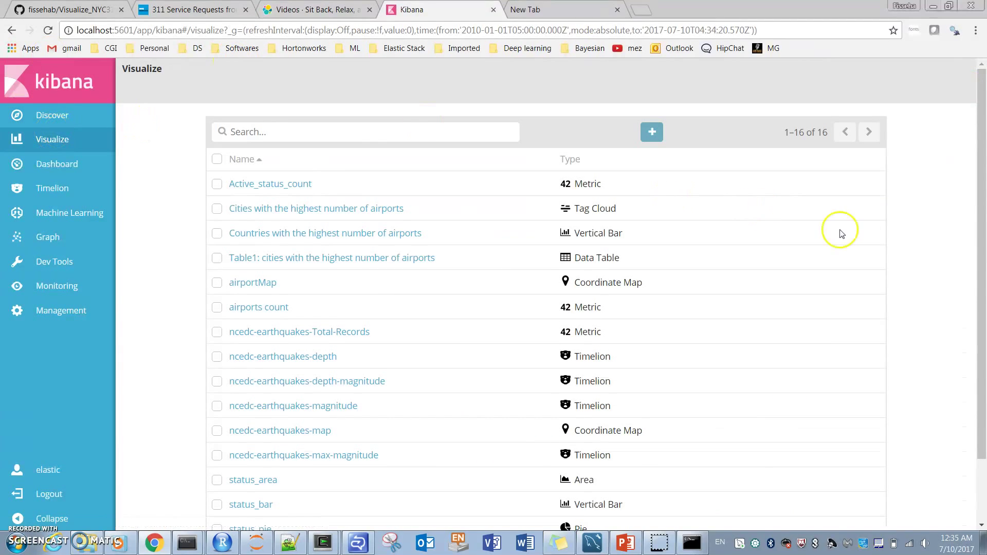
pyautogui.click(652, 133)
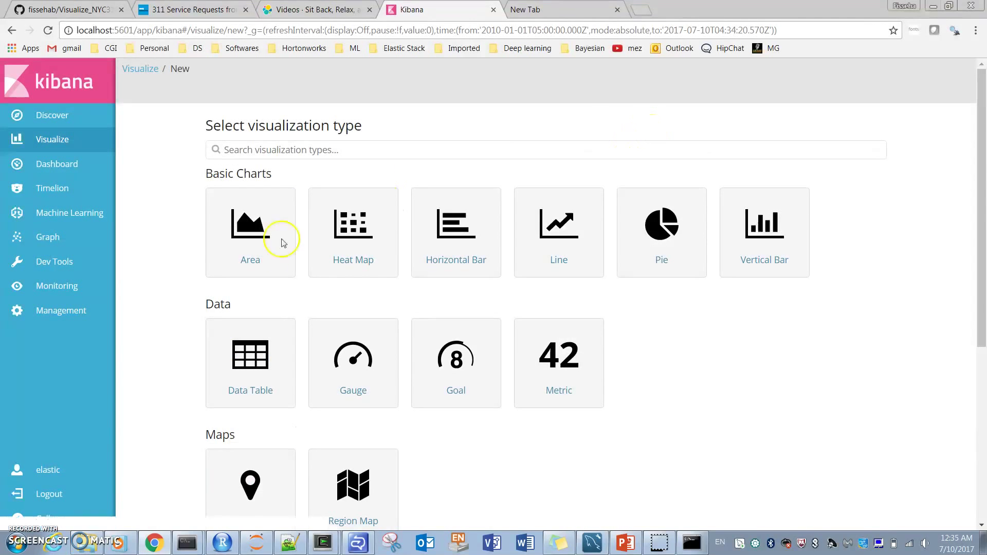
pyautogui.moveTo(975, 202); pyautogui.dragTo(979, 170)
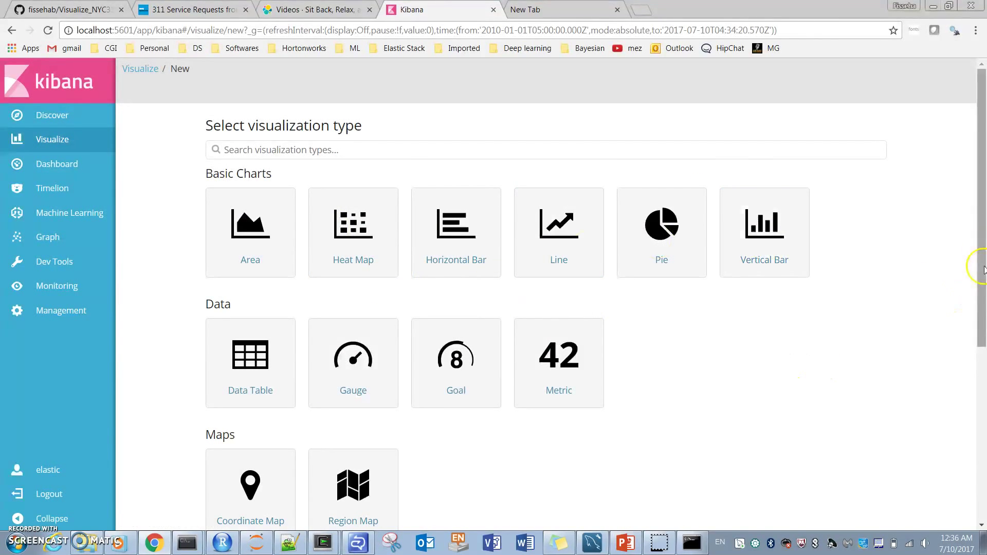
pyautogui.moveTo(982, 267); pyautogui.dragTo(977, 393)
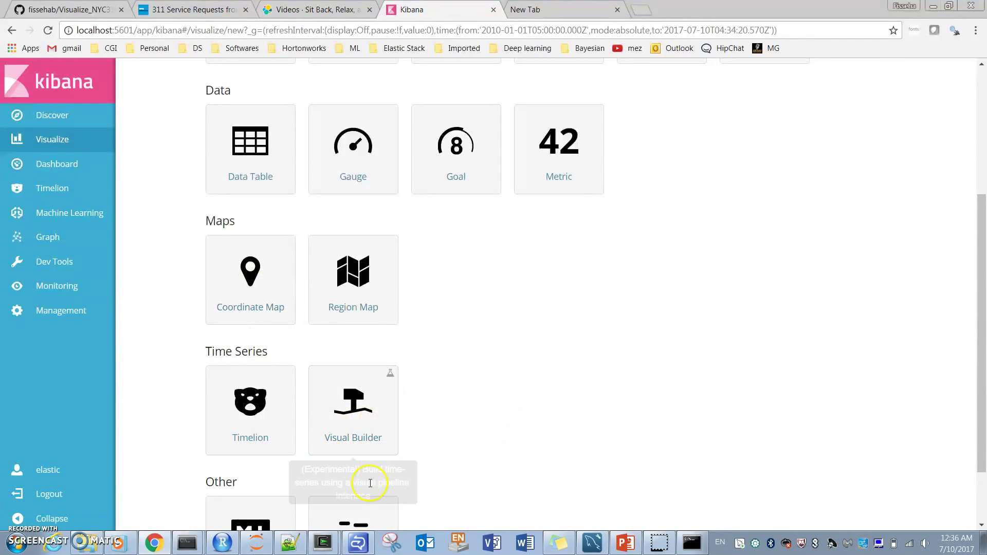
pyautogui.moveTo(976, 288); pyautogui.dragTo(973, 268)
pyautogui.click(237, 321)
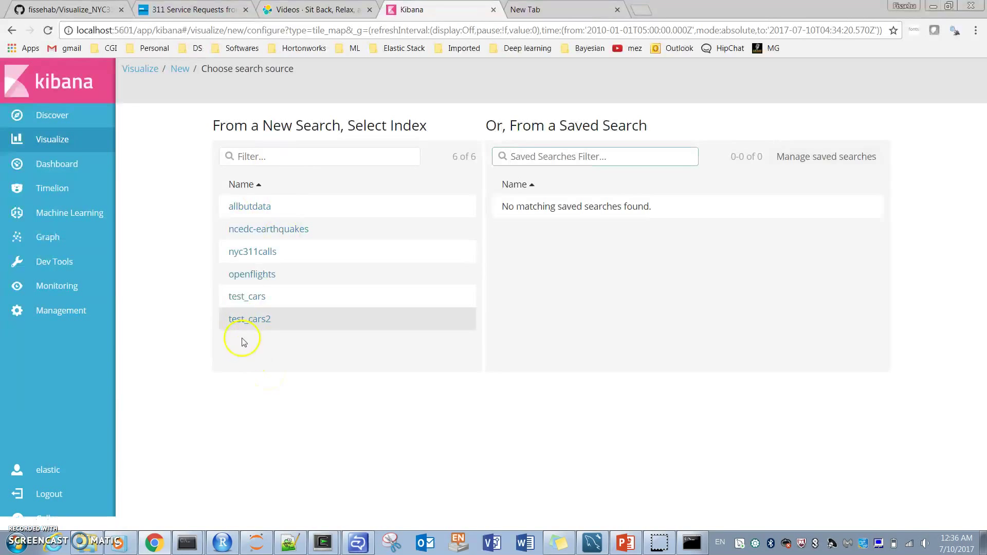
pyautogui.click(270, 252)
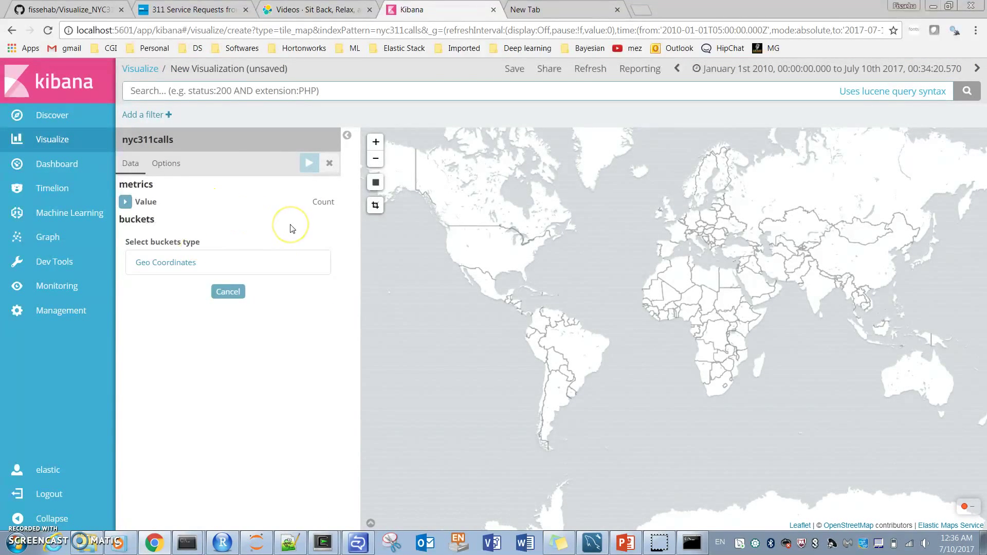
# Add a Geo Coordinates bucket using a Geohash aggregation on the location field and apply it to the map.
pyautogui.click(146, 267)
pyautogui.click(152, 268)
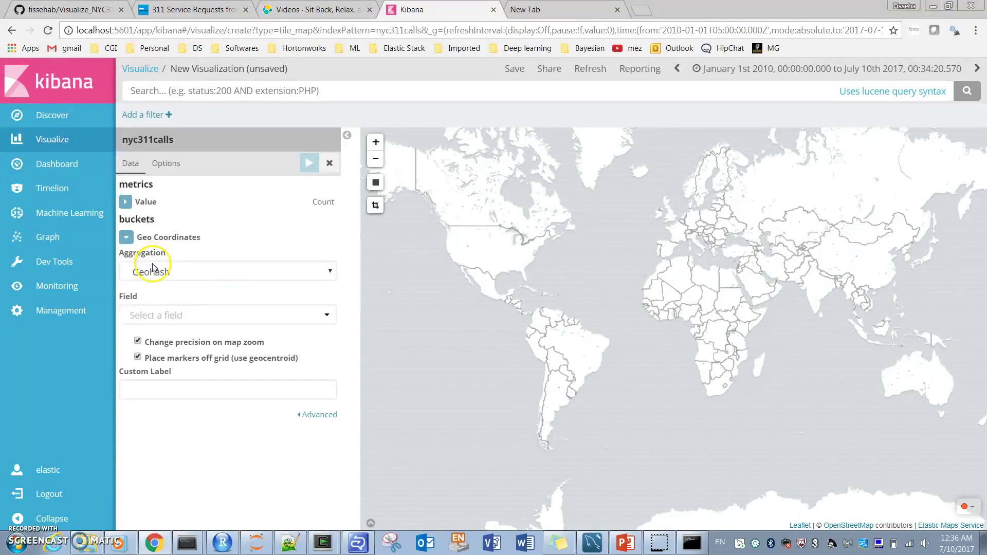
pyautogui.click(205, 315)
pyautogui.click(152, 352)
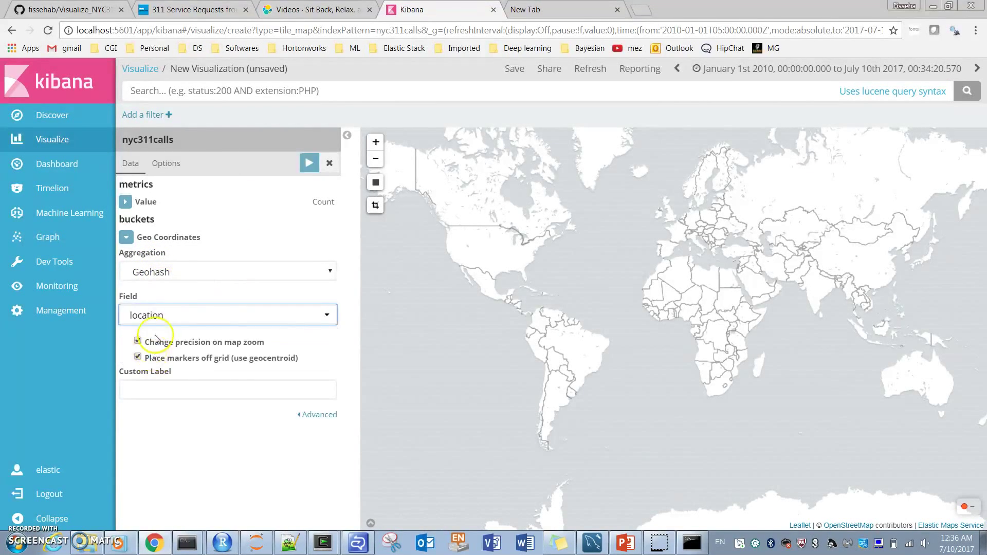
pyautogui.click(310, 162)
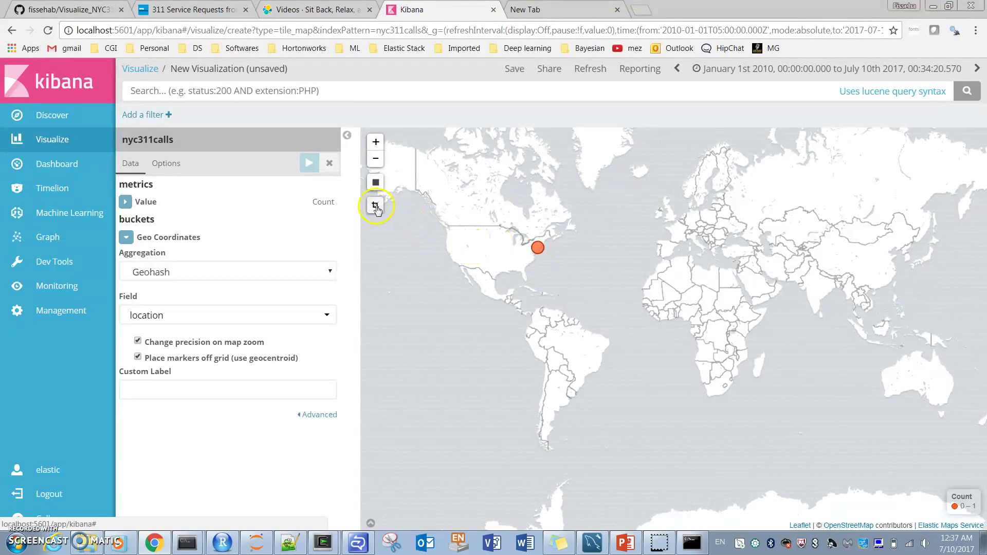
# Fit the map to the data bounds and examine the call markers across the New York City area at different scales.
pyautogui.click(376, 205)
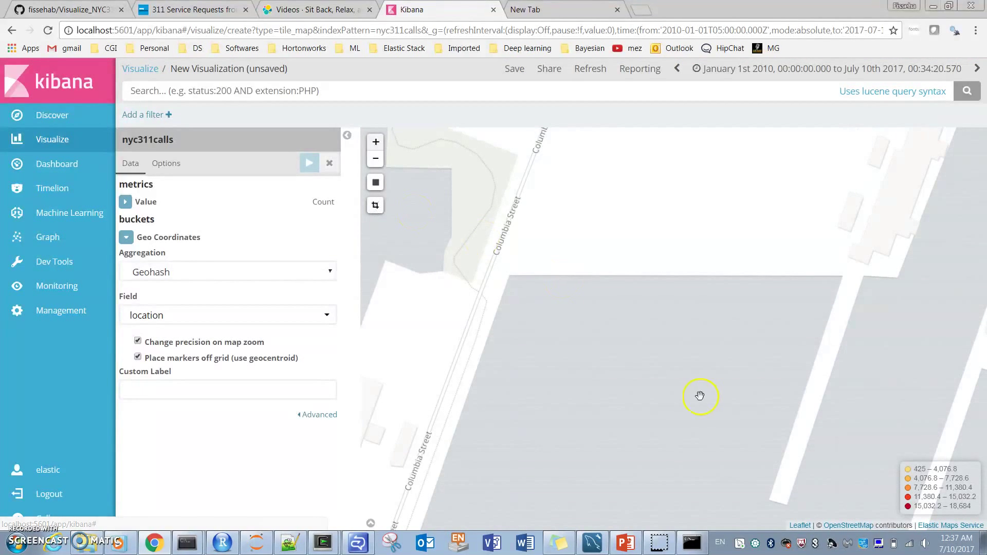
pyautogui.click(382, 159)
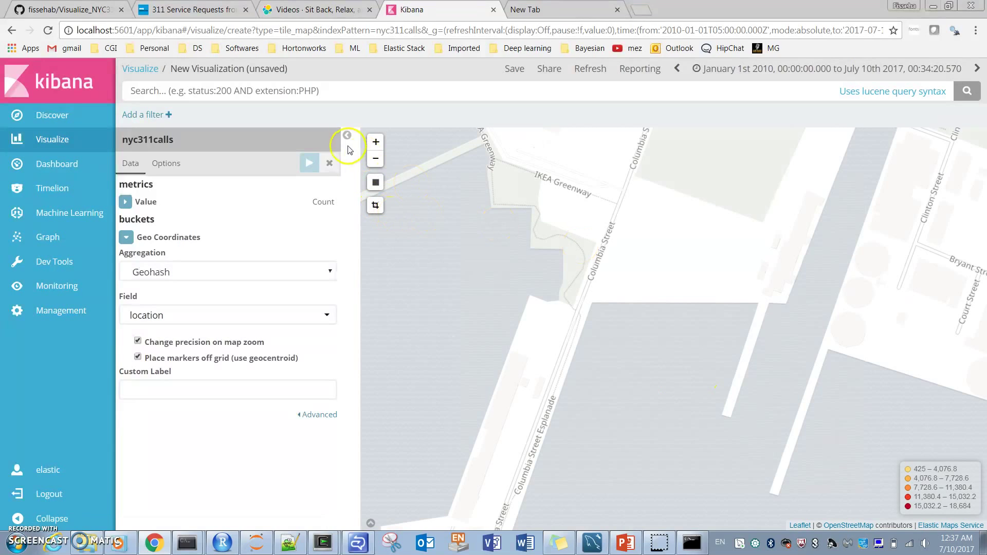
pyautogui.click(376, 159)
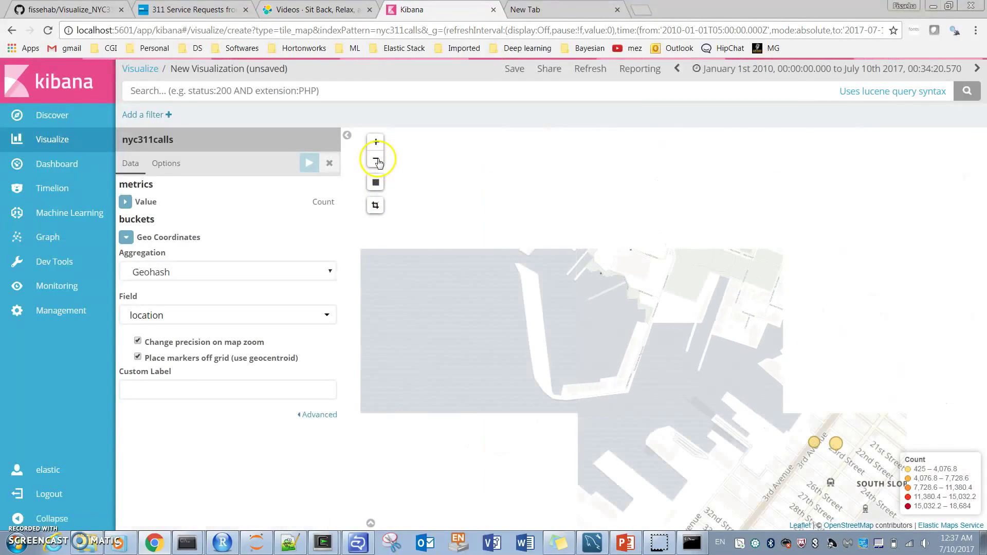
pyautogui.moveTo(727, 390); pyautogui.dragTo(407, 341)
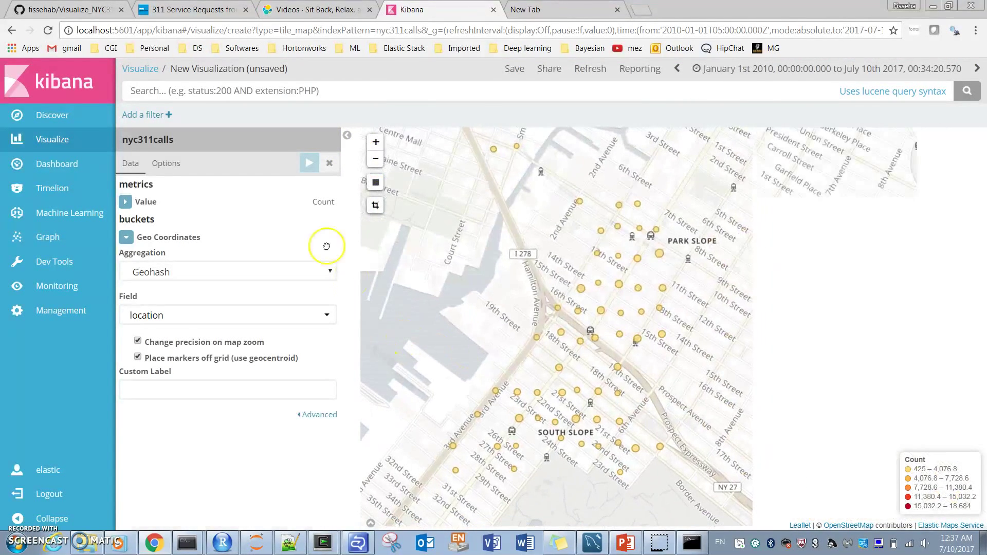
pyautogui.click(375, 161)
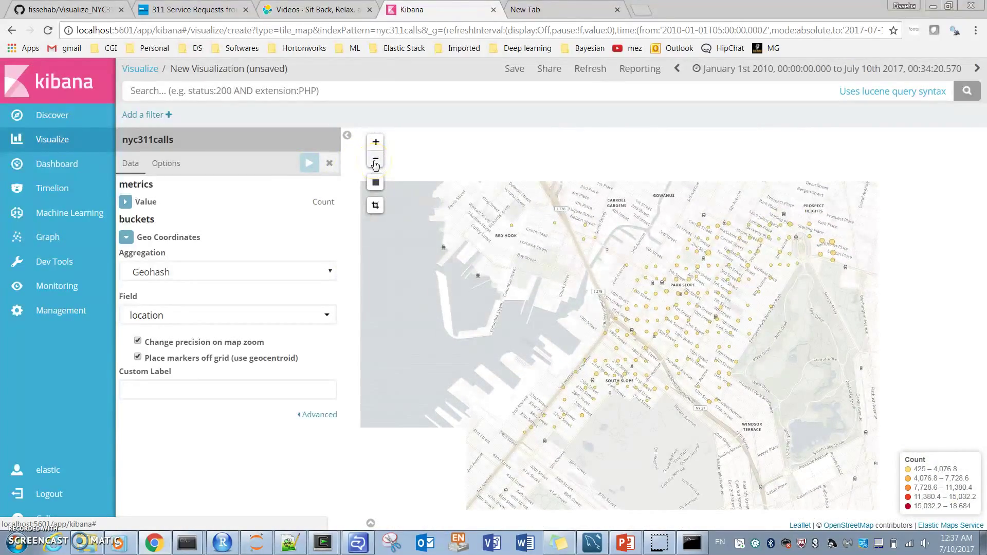
pyautogui.click(375, 160)
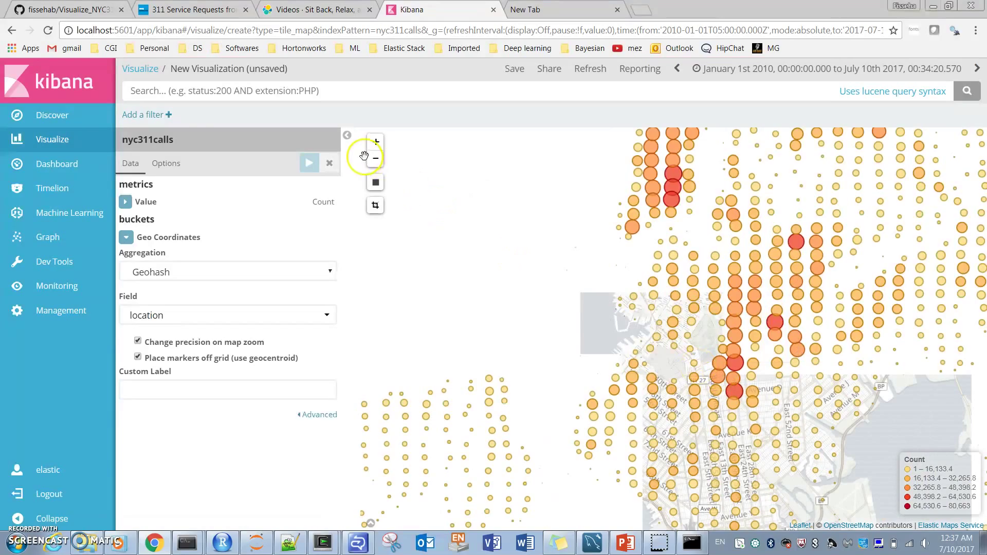
pyautogui.click(376, 161)
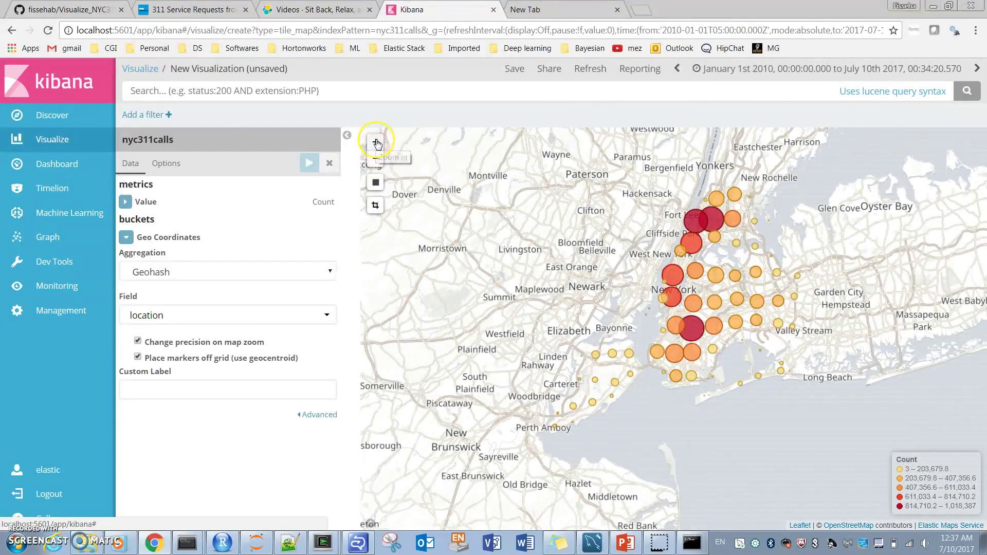
pyautogui.click(377, 143)
pyautogui.click(374, 160)
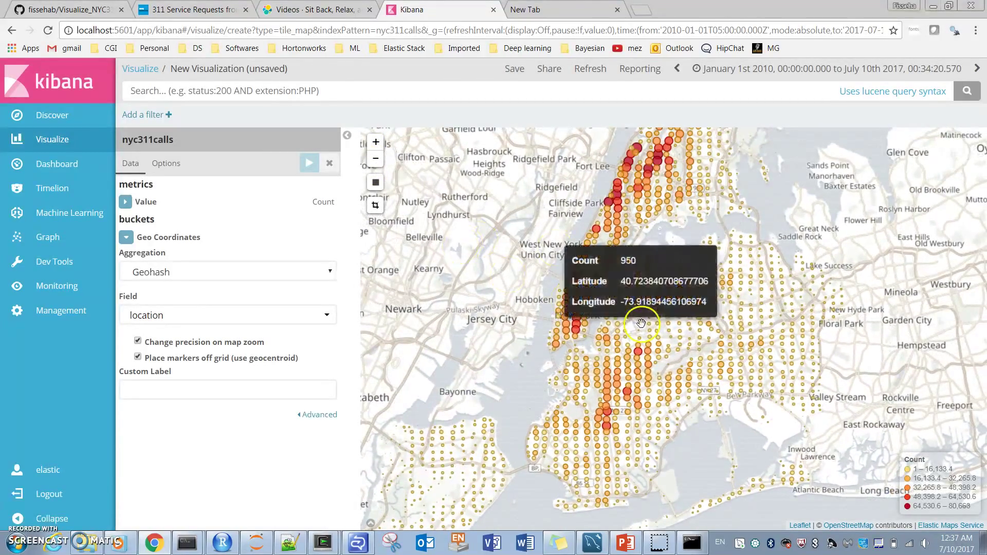
pyautogui.click(377, 163)
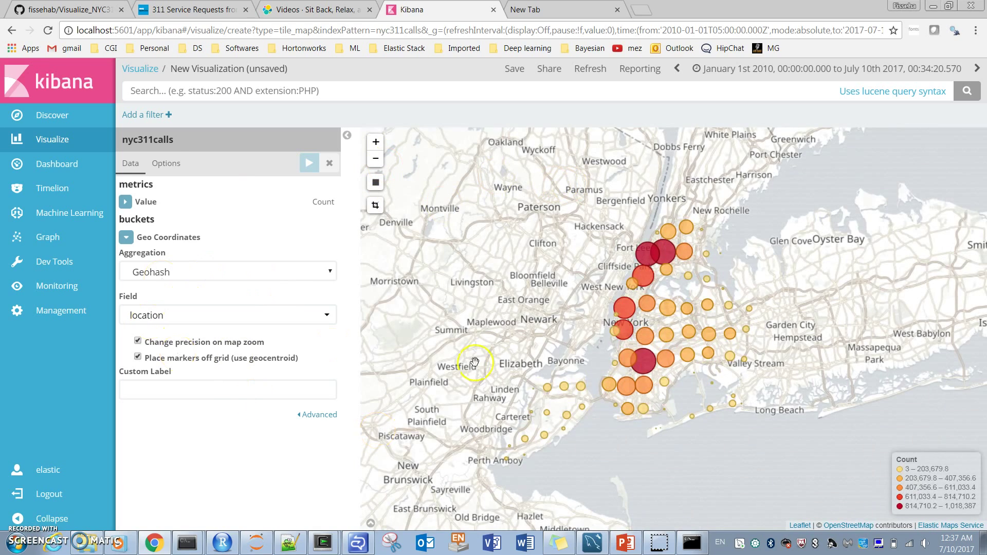
# Change the map type to Heatmap and apply the change.
pyautogui.click(170, 165)
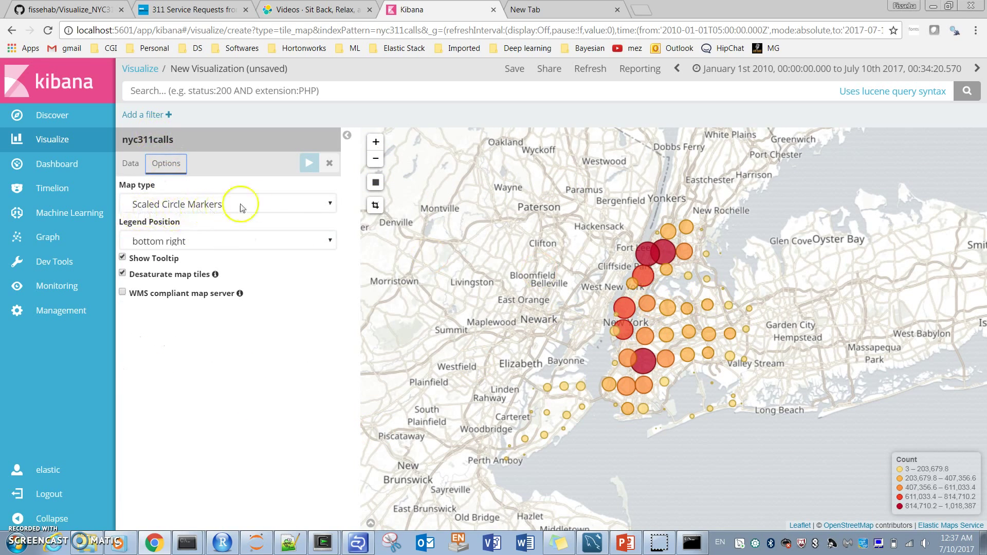
pyautogui.click(276, 206)
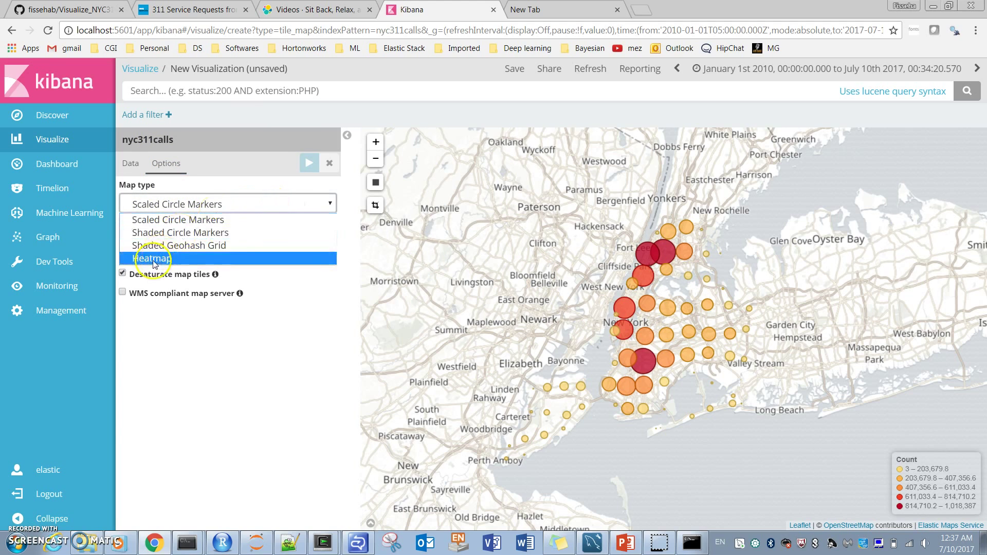
pyautogui.click(154, 257)
pyautogui.click(308, 164)
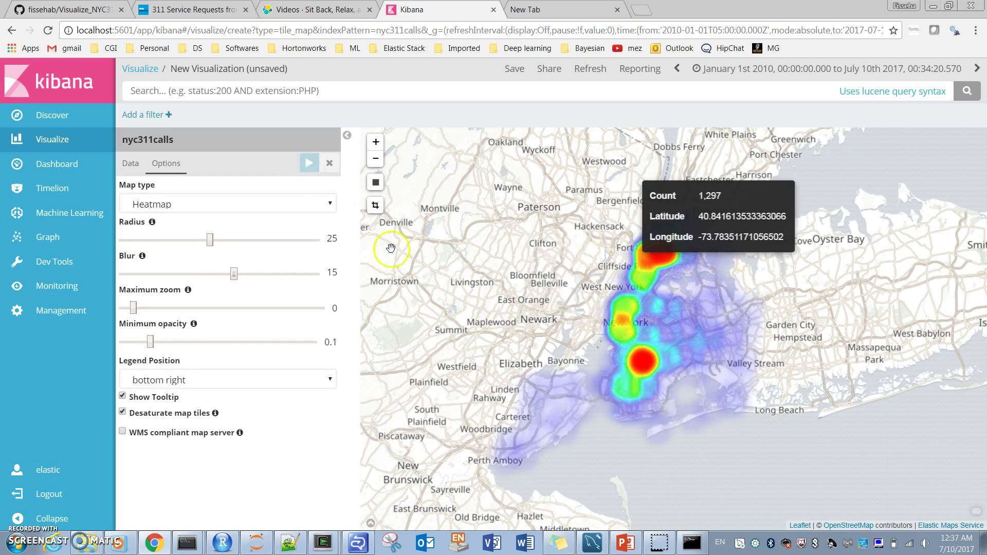
# Save the heatmap visualization under the name "NYC311calls Map".
pyautogui.click(520, 71)
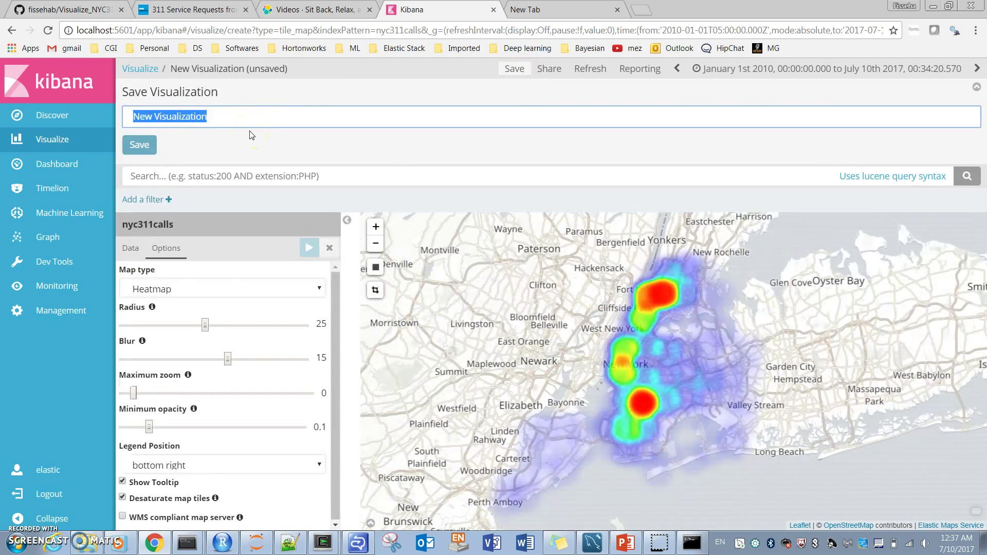
pyautogui.write('YC')
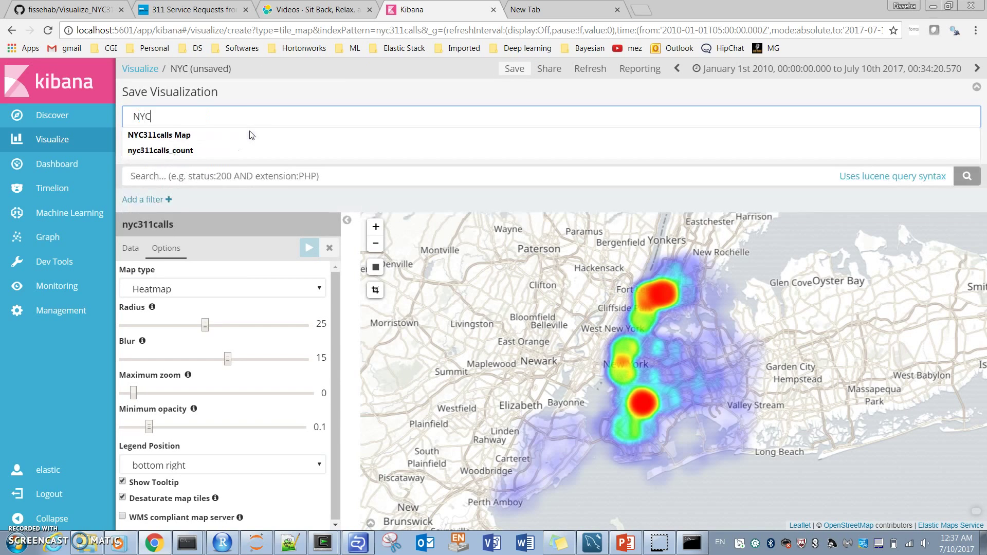
pyautogui.click(177, 136)
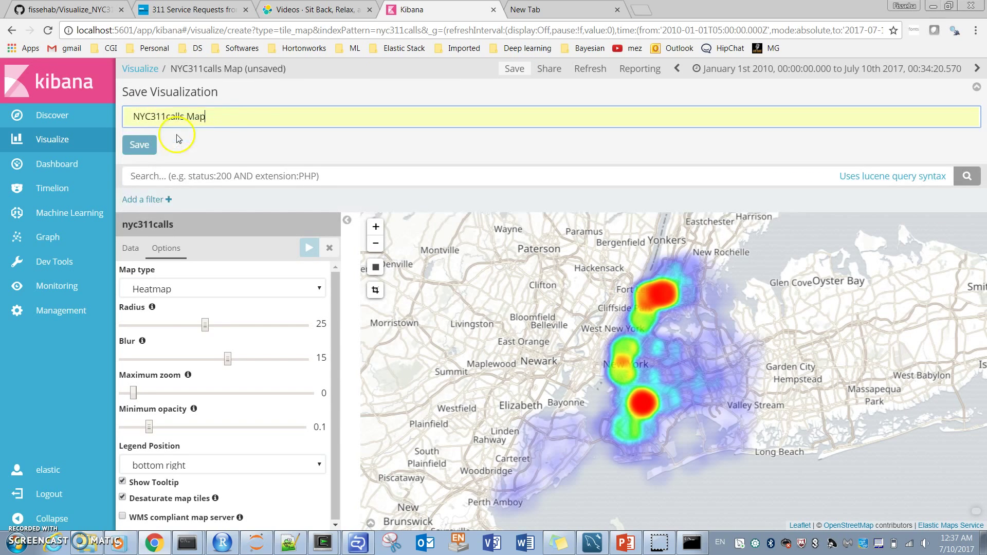
pyautogui.click(140, 146)
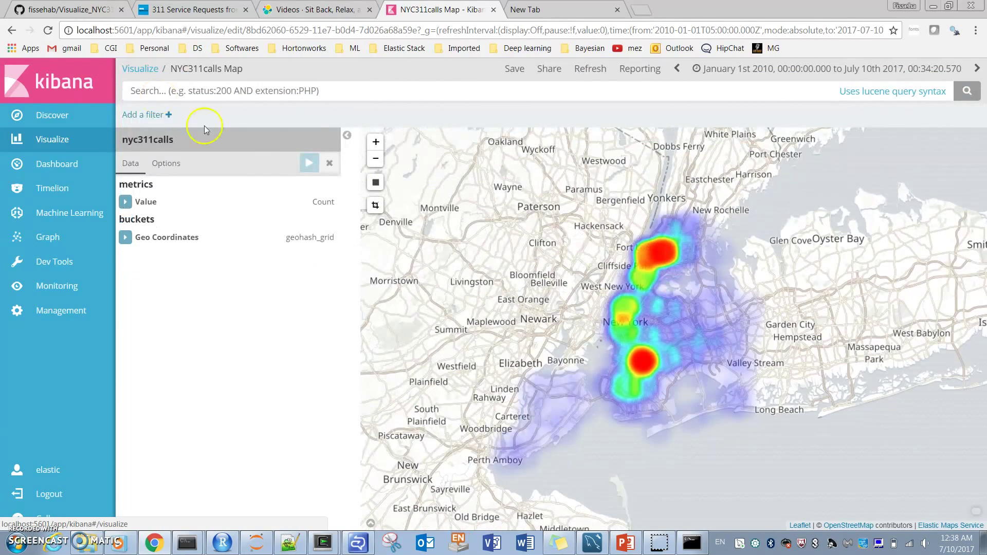
# Create a new Tag Cloud visualization based on the nyc311calls index.
pyautogui.click(140, 68)
pyautogui.click(658, 134)
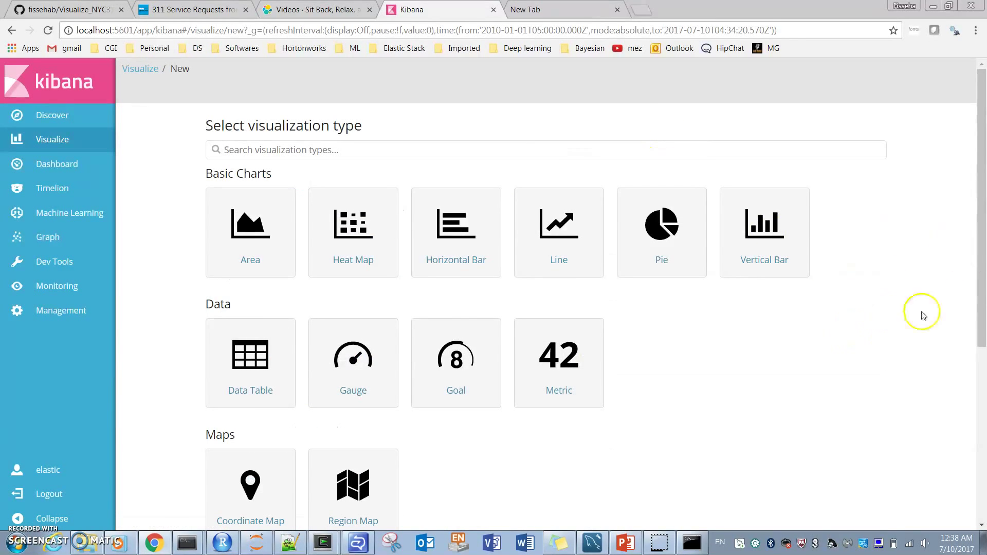
pyautogui.scroll(-5, 981, 308)
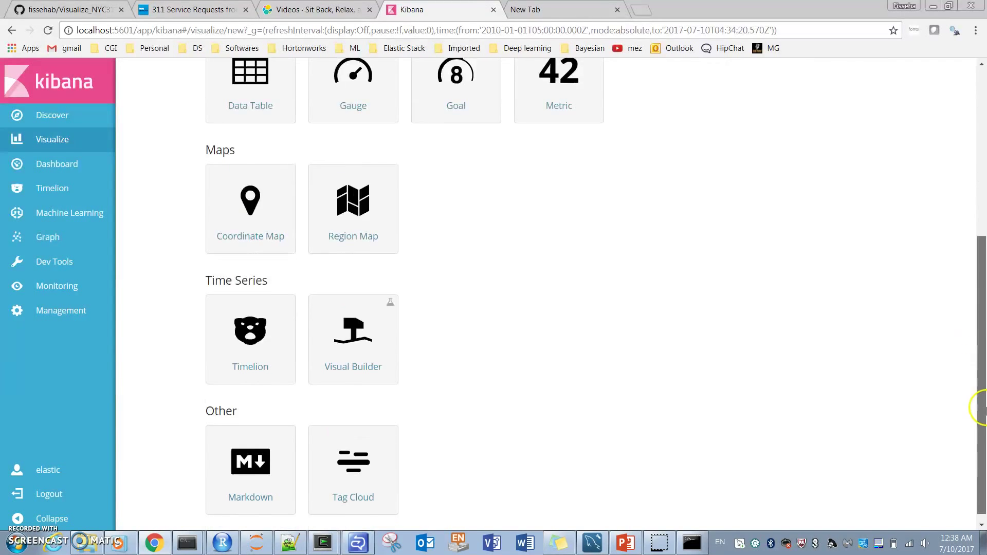
pyautogui.click(355, 462)
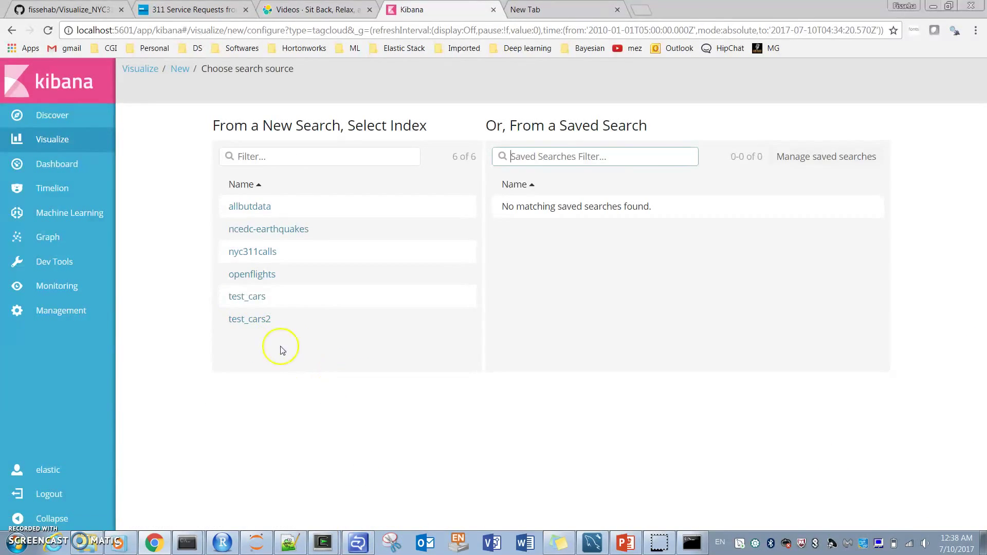
pyautogui.click(258, 252)
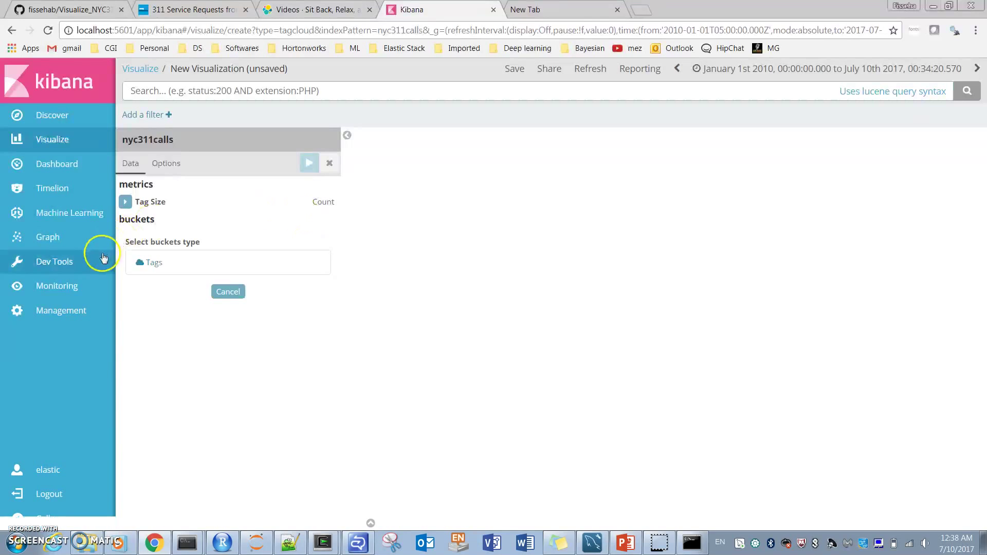
# Add a Tags bucket with a Terms aggregation on Descriptor.keyword, set its size to 10 and apply it.
pyautogui.click(143, 261)
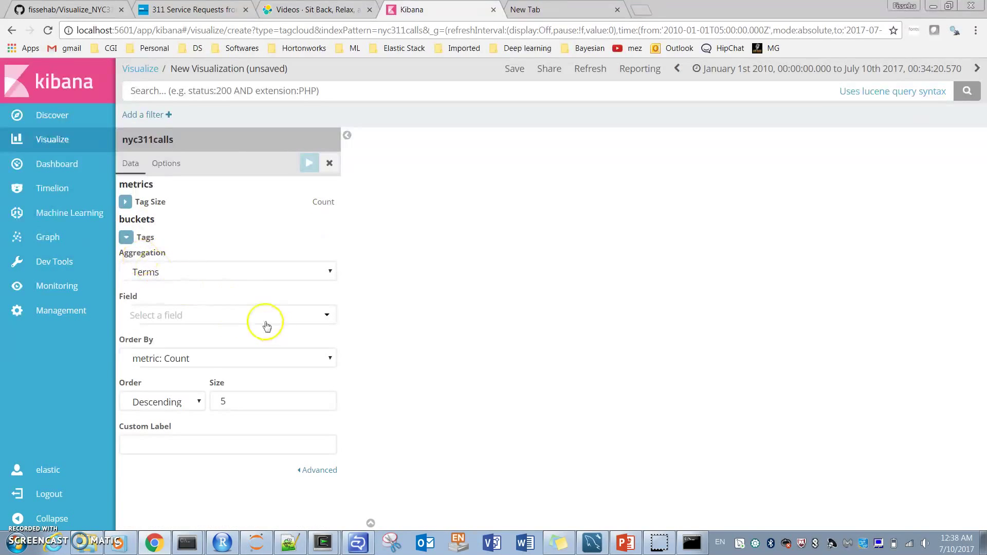
pyautogui.click(255, 320)
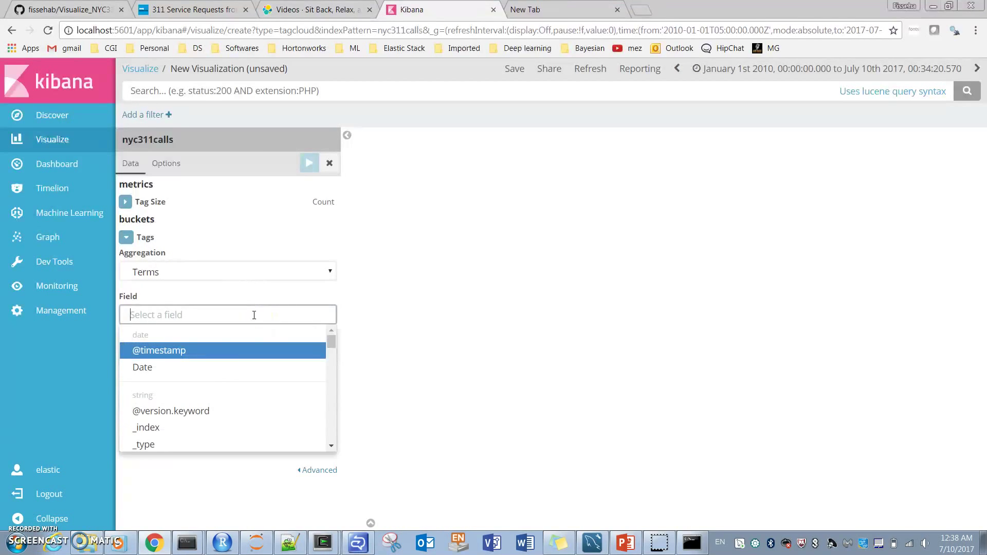
pyautogui.moveTo(331, 338); pyautogui.dragTo(332, 375)
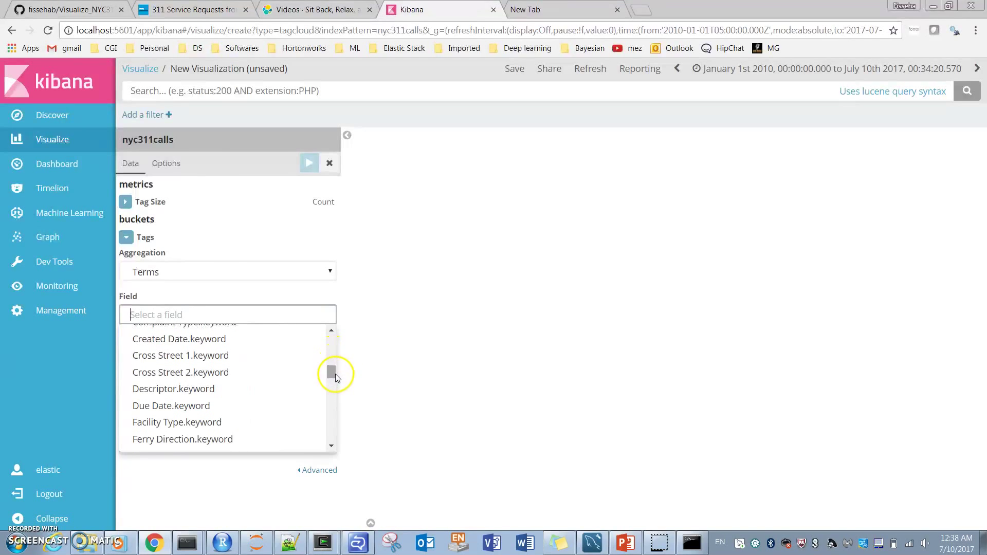
pyautogui.click(188, 388)
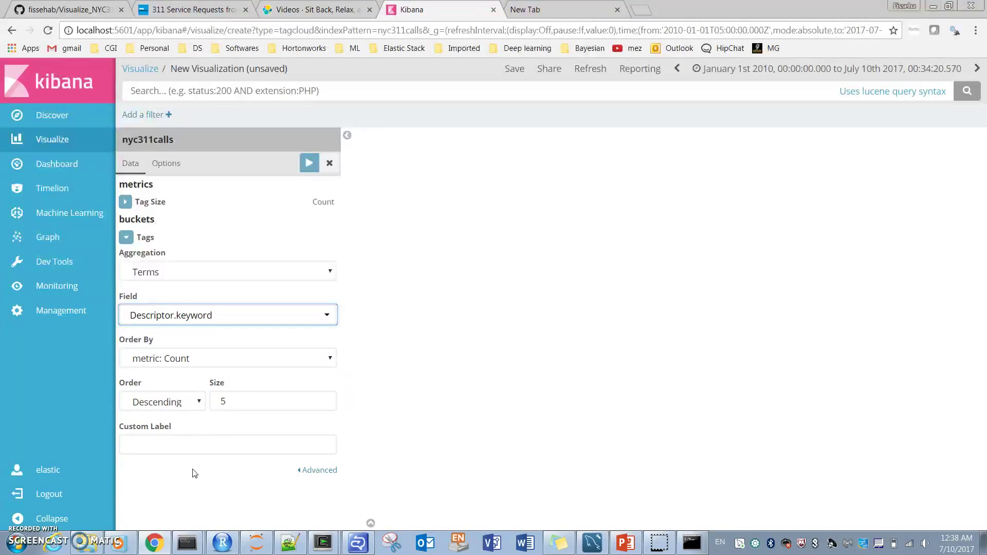
pyautogui.click(235, 401)
pyautogui.moveTo(235, 401); pyautogui.dragTo(211, 401)
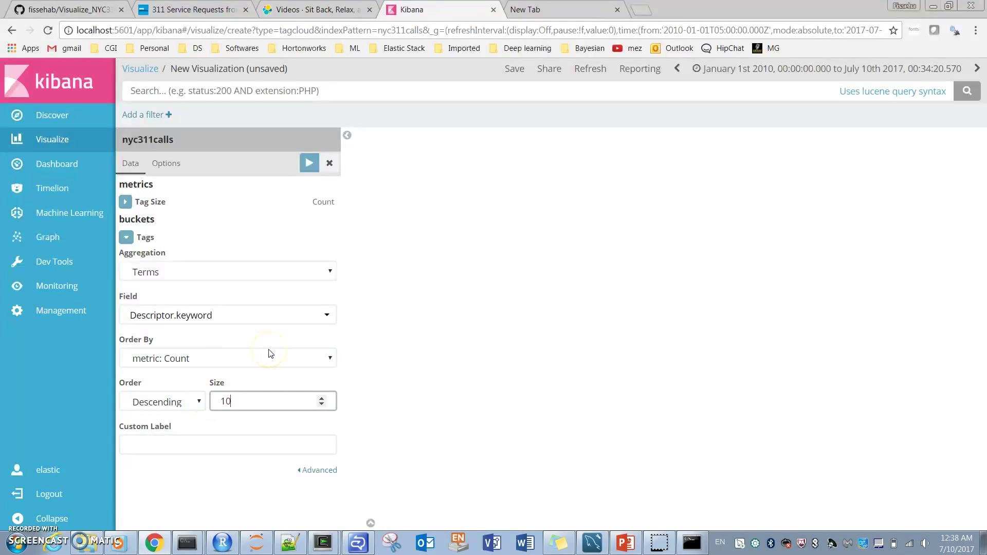
pyautogui.click(310, 164)
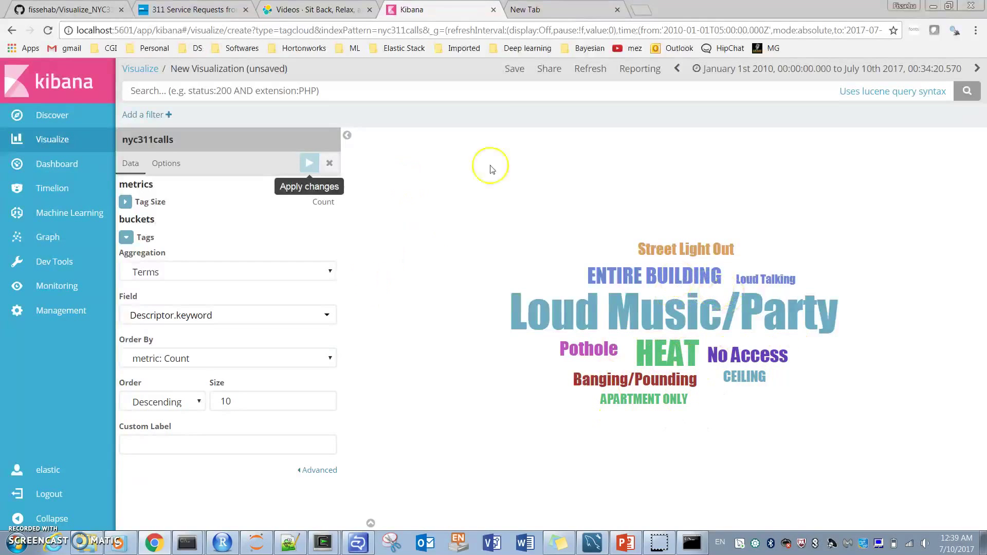
# Save the tag cloud visualization under the name "NYC311calsTag".
pyautogui.click(516, 77)
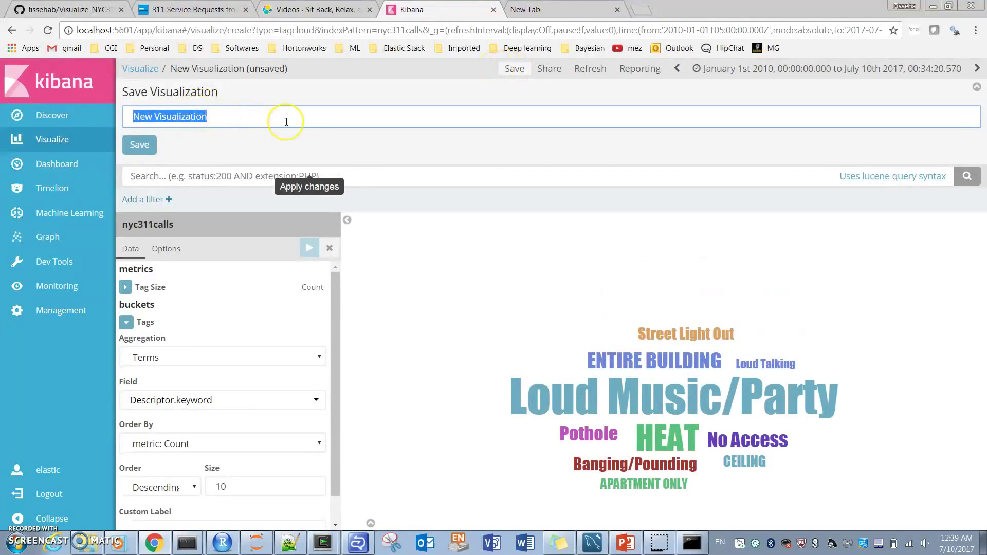
pyautogui.write('NYC3')
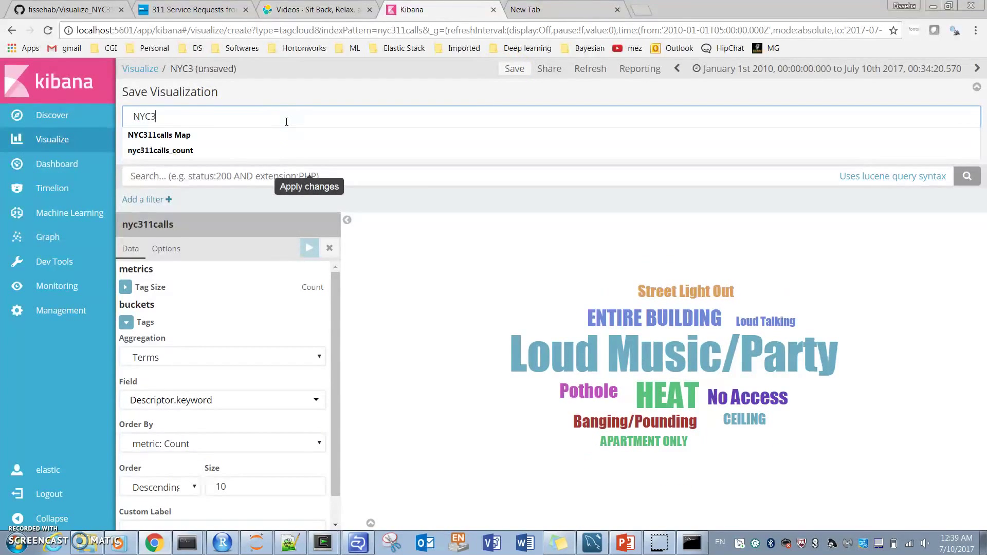
pyautogui.write('11calsTag')
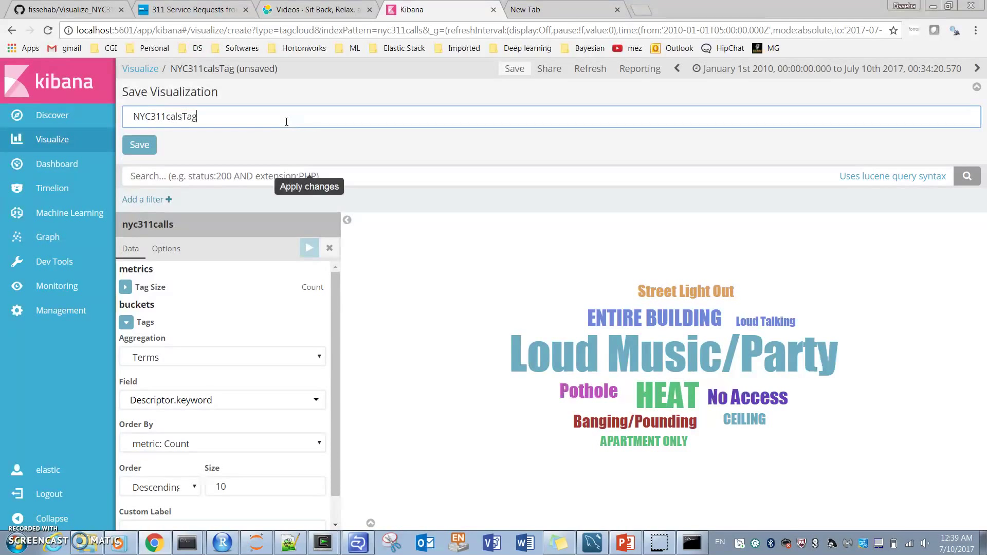
pyautogui.click(142, 146)
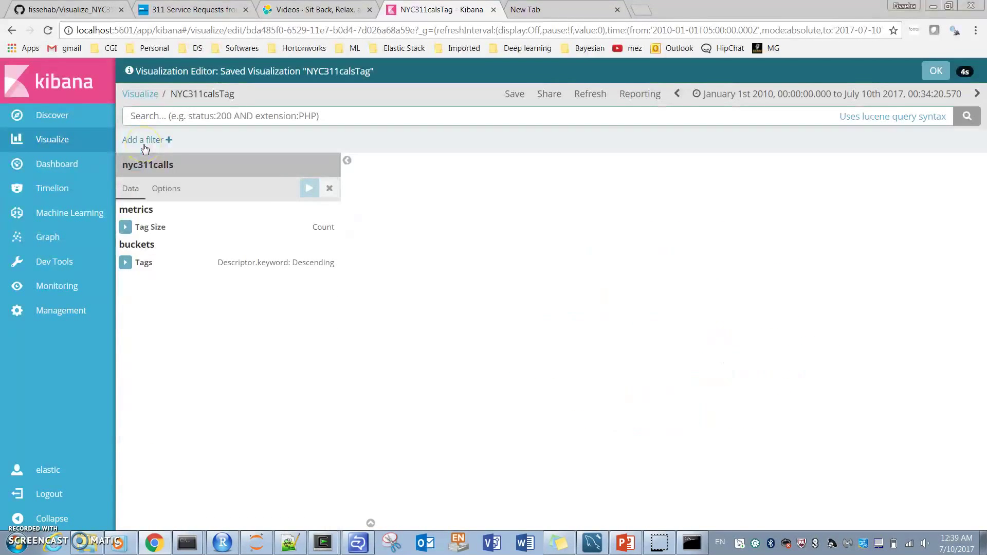
# Create a new Area chart visualization based on the nyc311calls index.
pyautogui.click(137, 94)
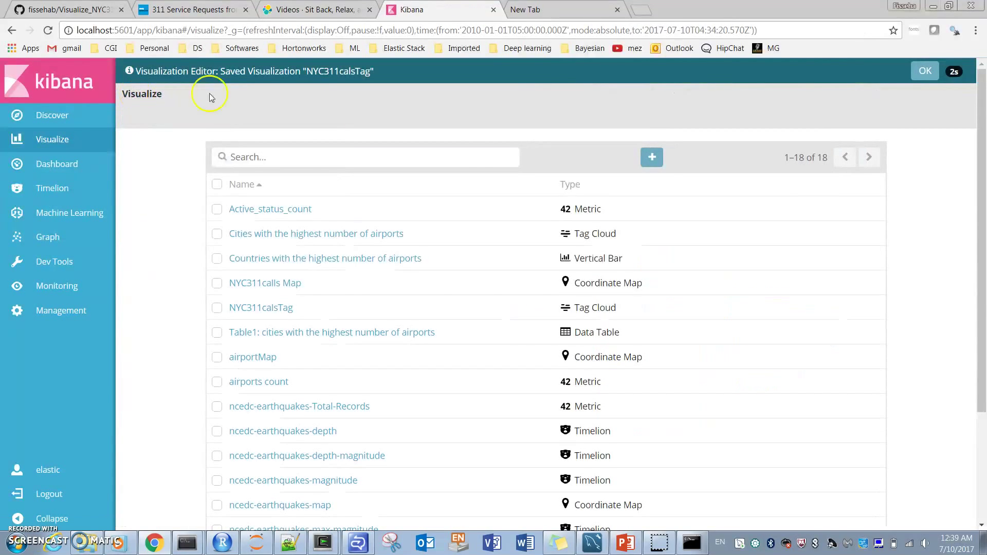
pyautogui.click(651, 157)
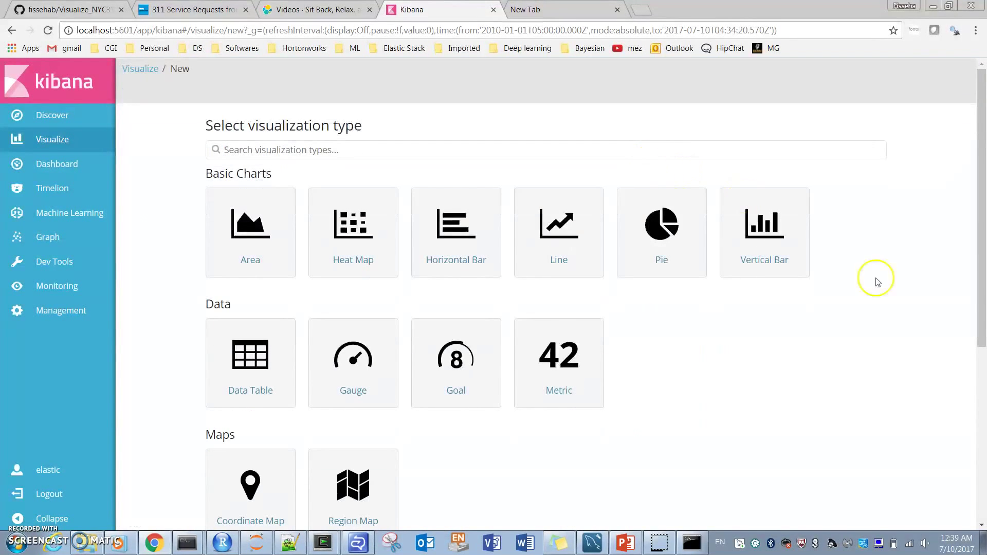
pyautogui.moveTo(975, 218); pyautogui.dragTo(976, 331)
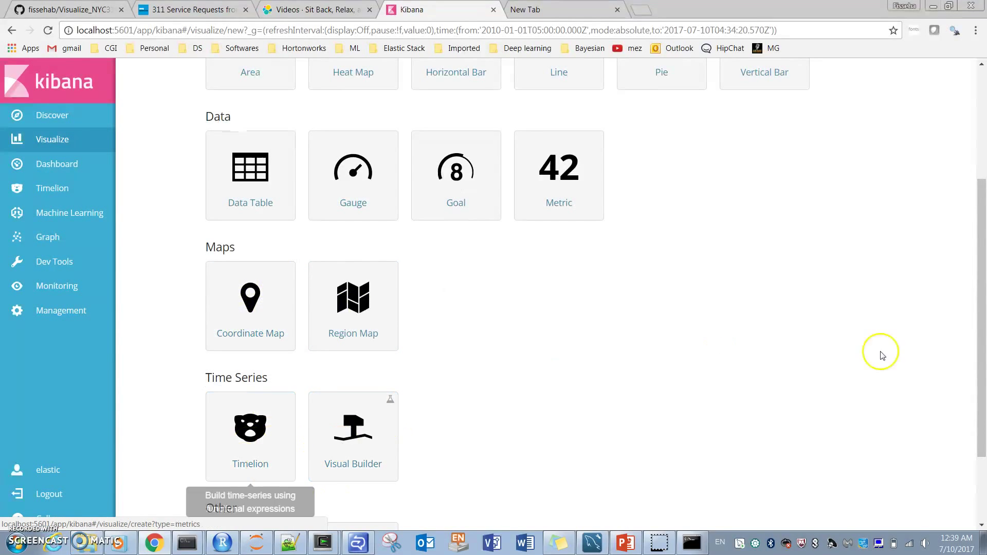
pyautogui.moveTo(980, 342); pyautogui.dragTo(982, 260)
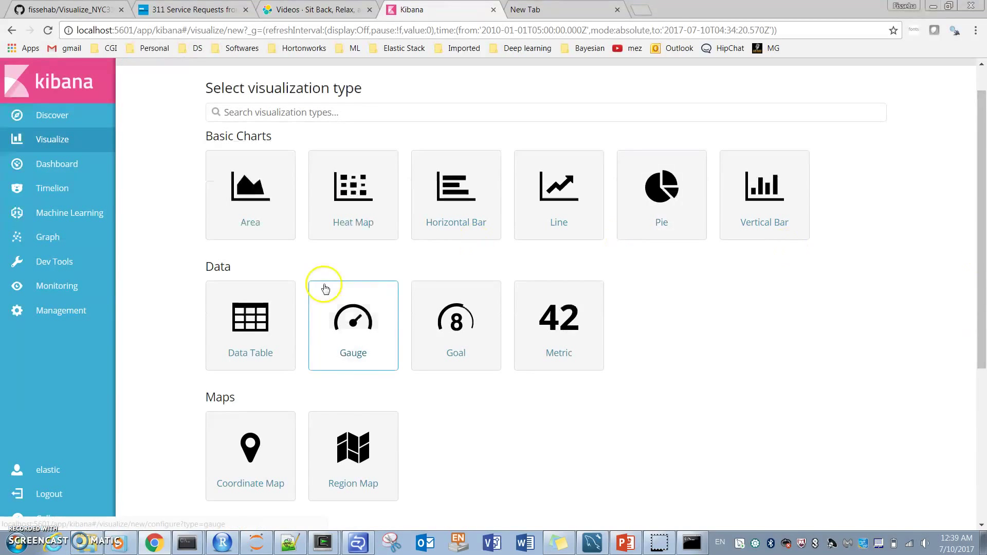
pyautogui.click(248, 192)
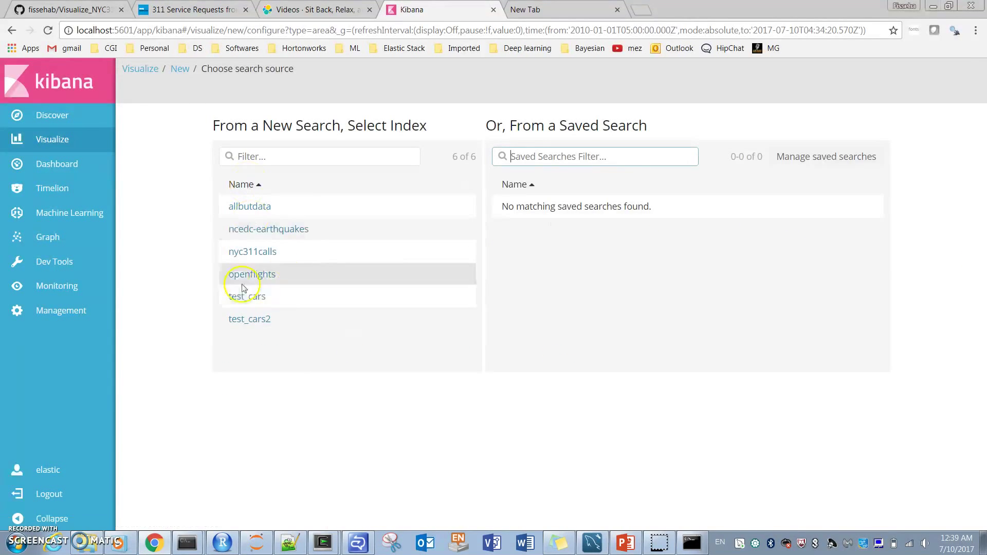
pyautogui.click(254, 253)
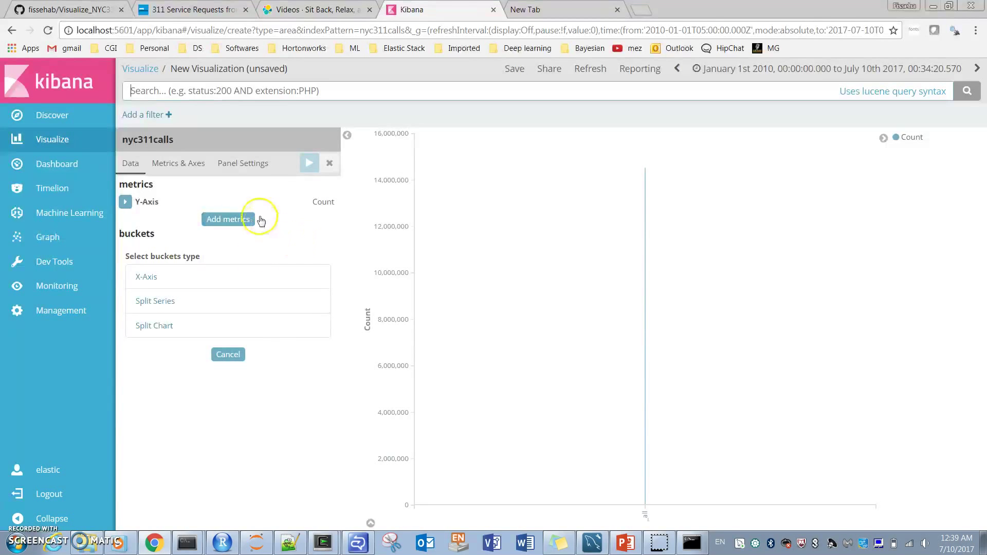
# Add an X-axis bucket with a Terms aggregation on City.keyword.
pyautogui.click(159, 278)
pyautogui.click(280, 286)
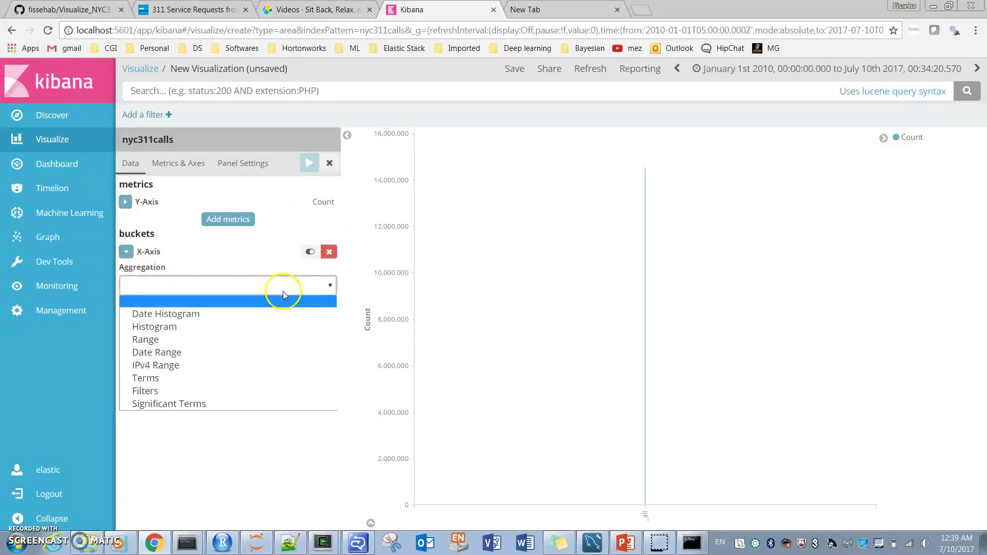
pyautogui.click(157, 381)
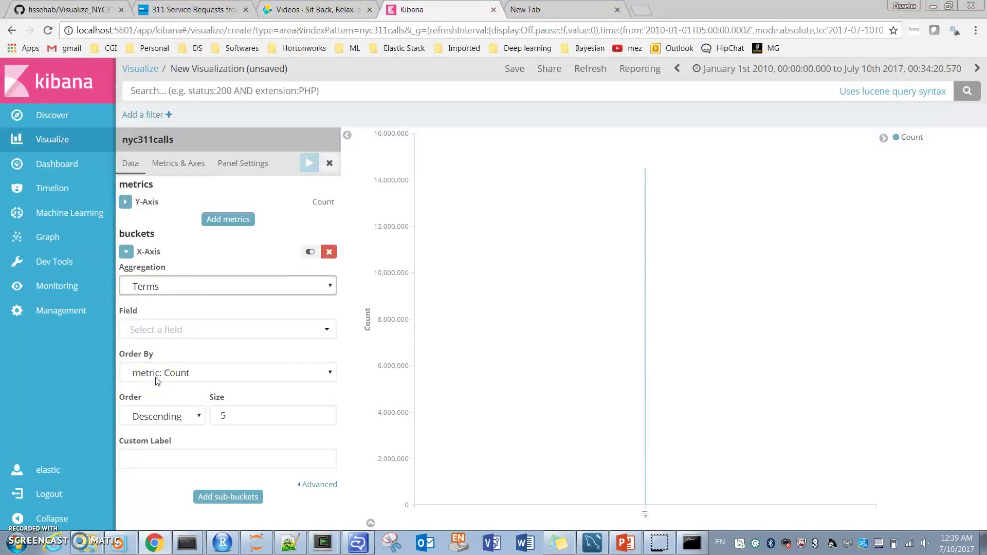
pyautogui.click(233, 331)
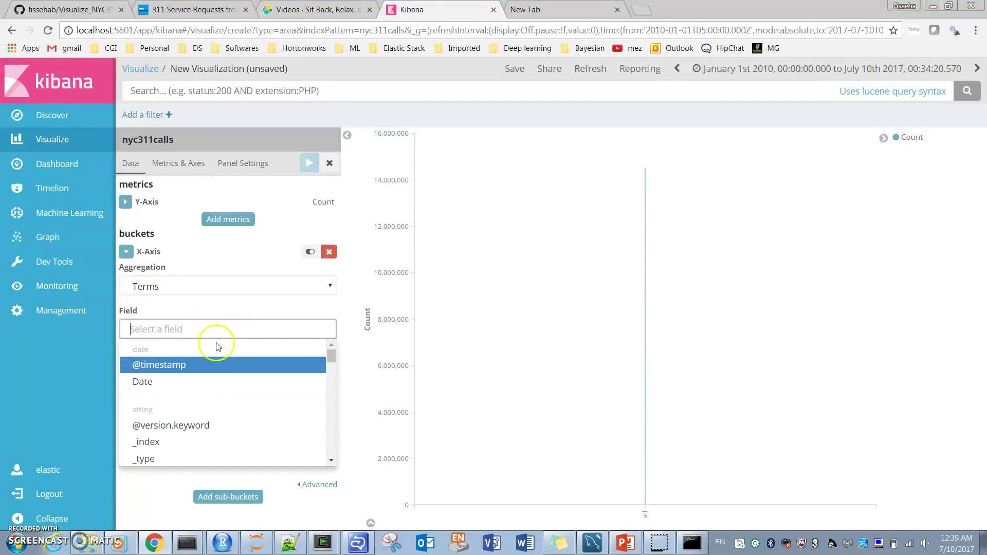
pyautogui.moveTo(331, 356); pyautogui.dragTo(330, 374)
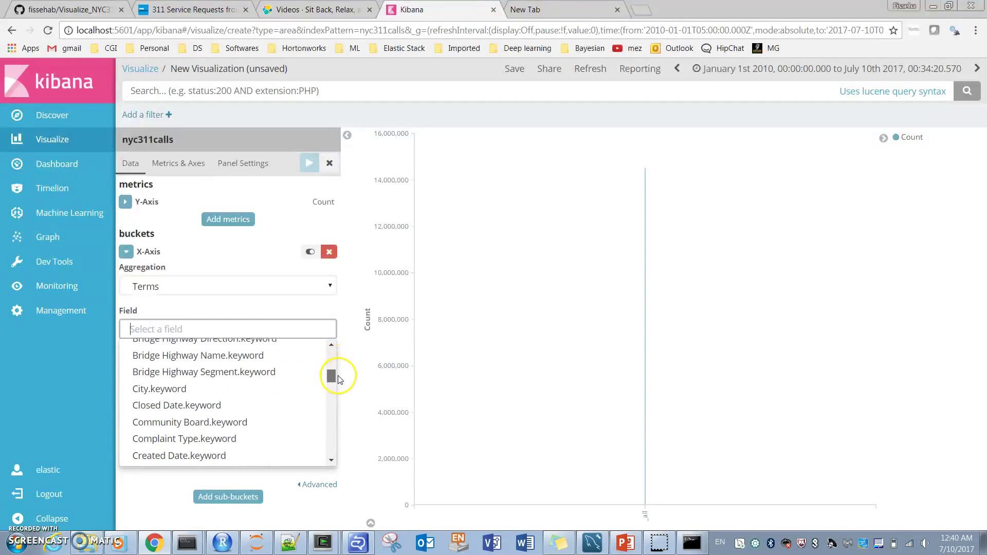
pyautogui.click(169, 388)
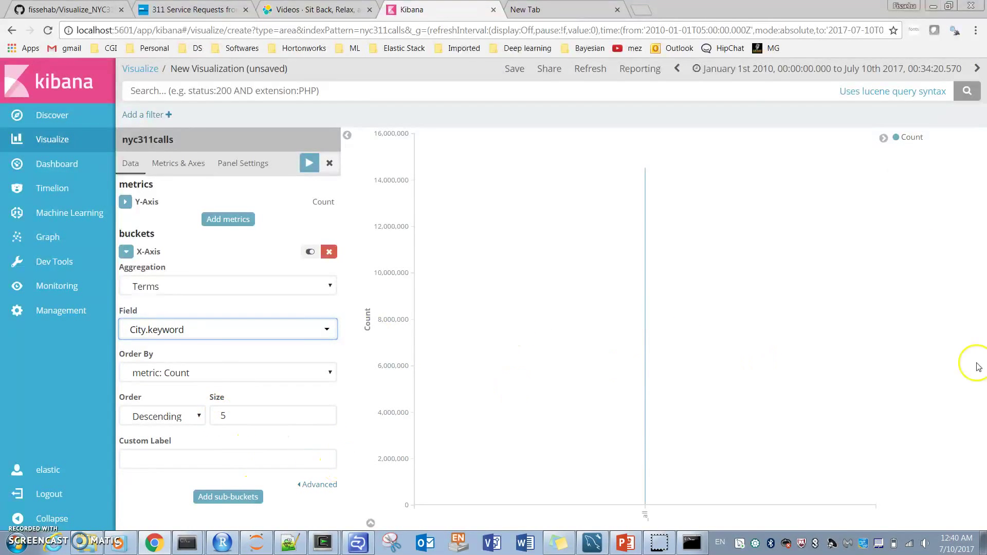
pyautogui.click(215, 497)
pyautogui.moveTo(335, 335); pyautogui.dragTo(335, 452)
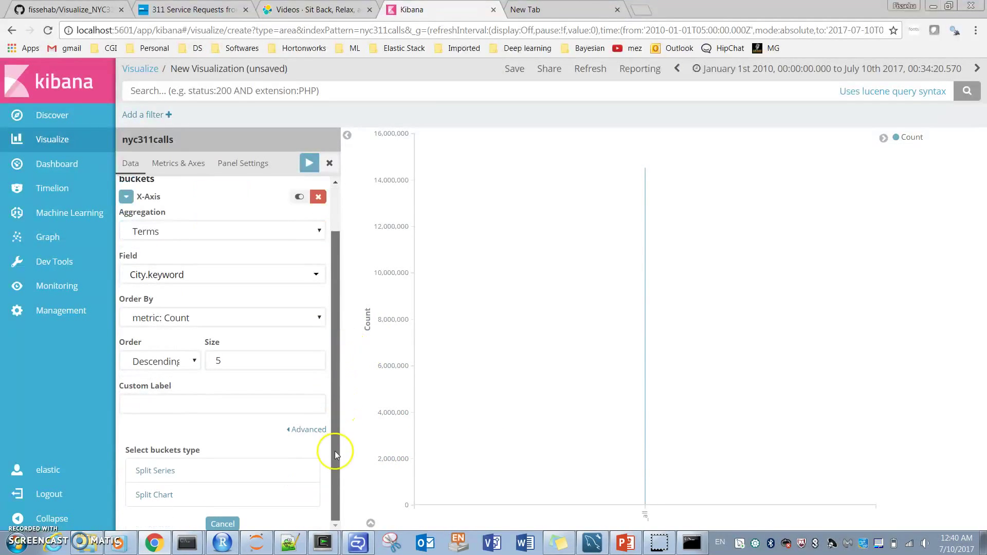
pyautogui.click(137, 468)
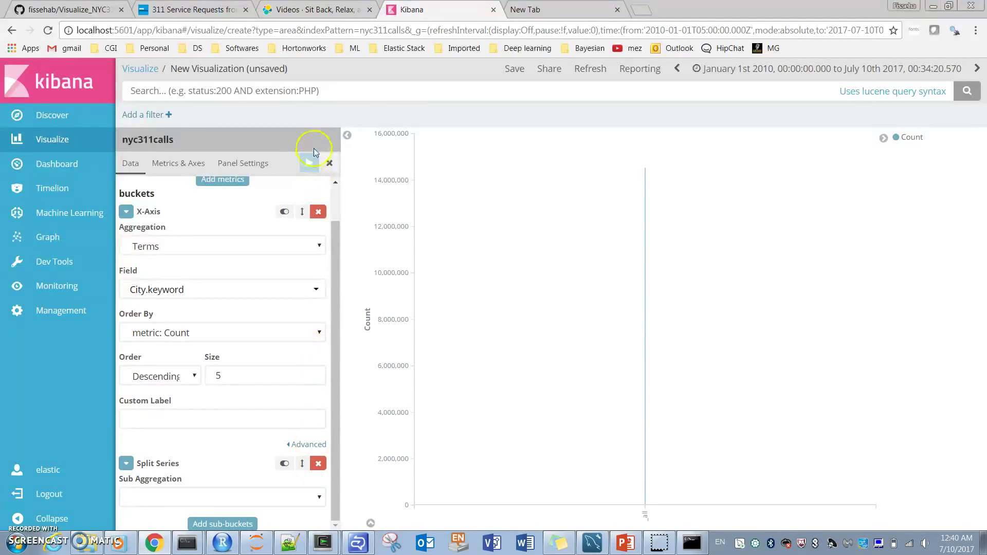
pyautogui.click(319, 464)
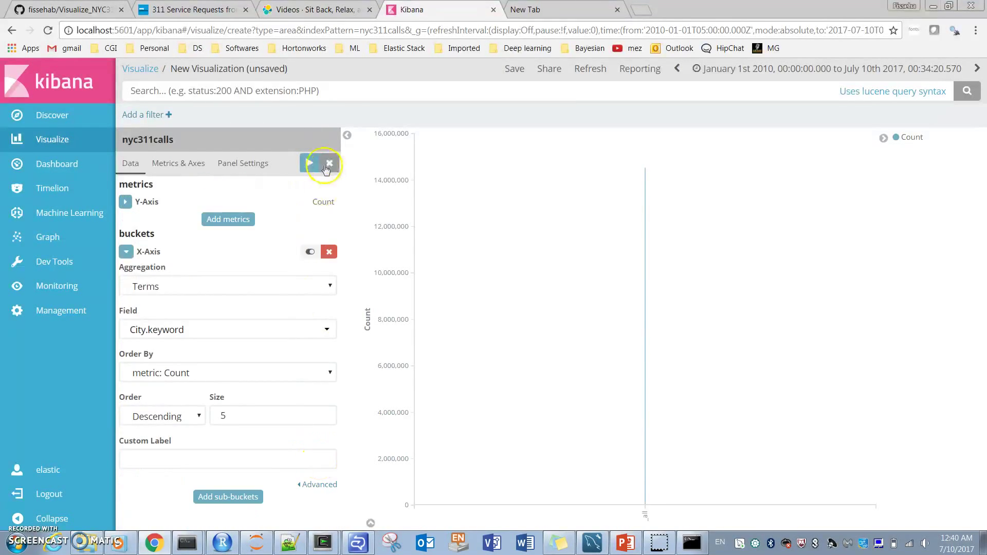
# Apply the City.keyword bucket to the area chart and remove that X-axis bucket.
pyautogui.click(309, 162)
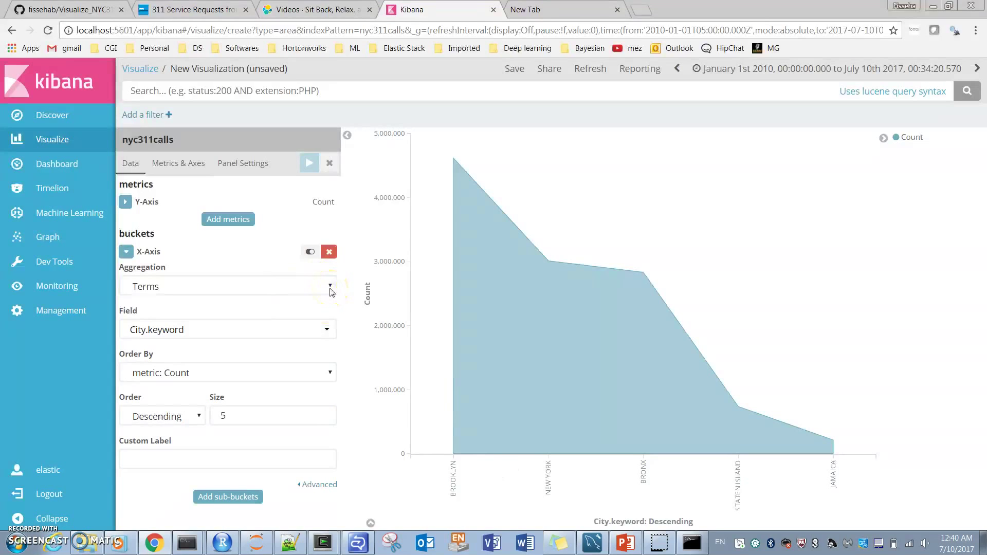
pyautogui.click(329, 252)
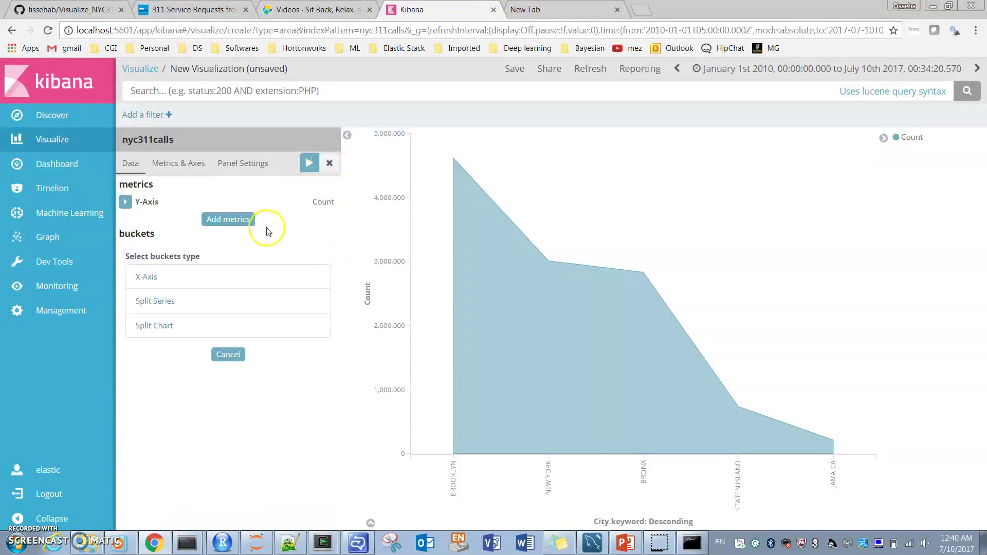
# Add an X-axis bucket with a Date Histogram aggregation on the Date field.
pyautogui.click(153, 278)
pyautogui.click(260, 285)
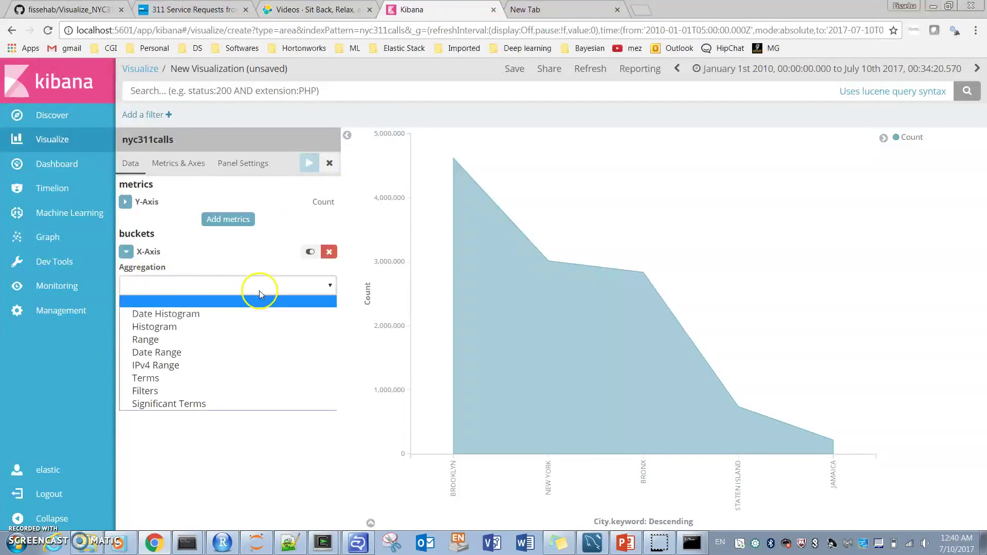
pyautogui.click(193, 315)
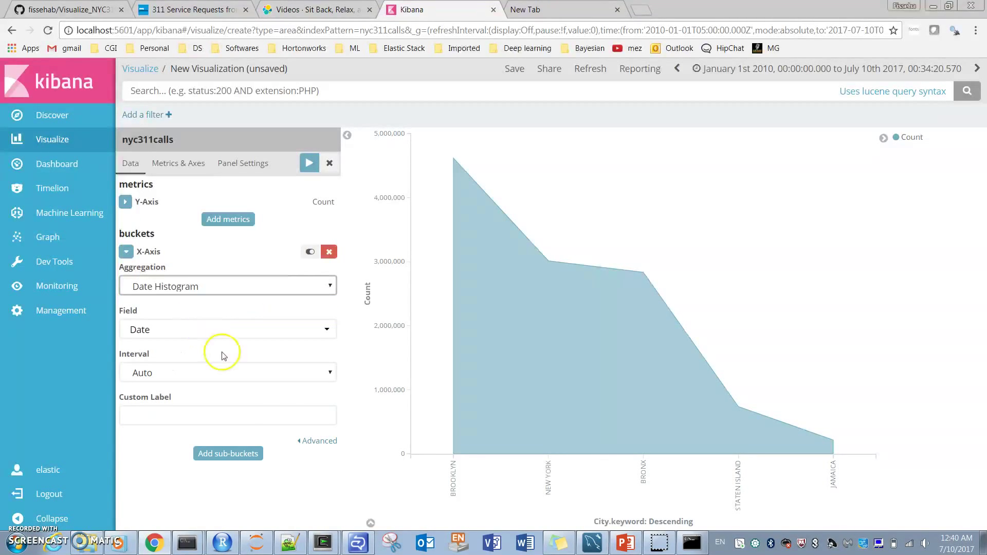
# Add a Split Series sub-bucket with a Terms aggregation on City.keyword and apply the changes to the chart.
pyautogui.click(227, 454)
pyautogui.scroll(-1, 331, 383)
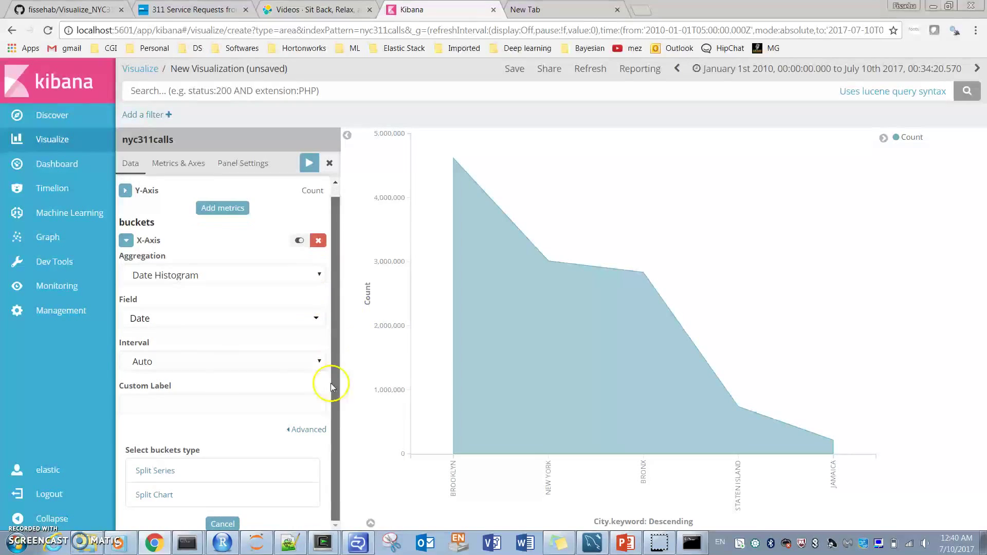
pyautogui.click(136, 463)
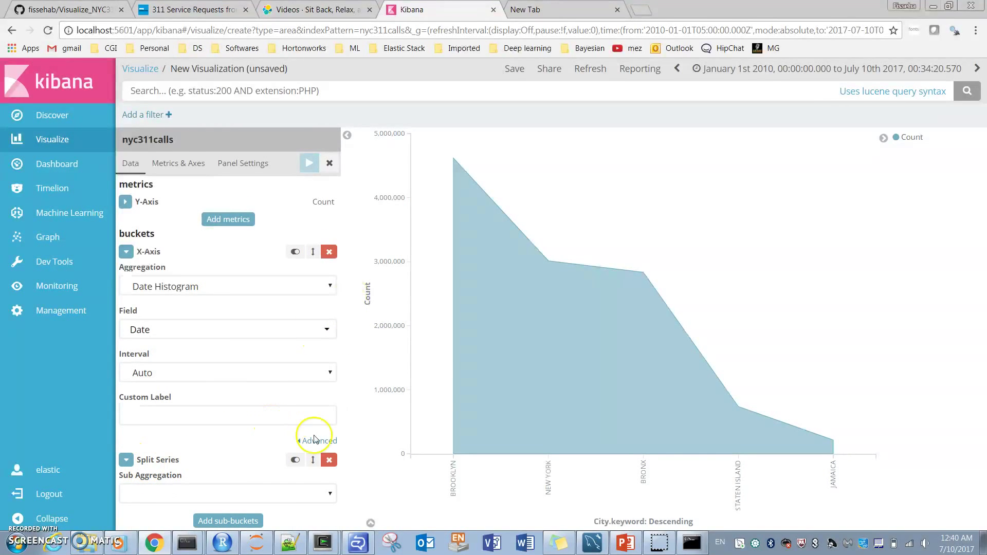
pyautogui.click(325, 494)
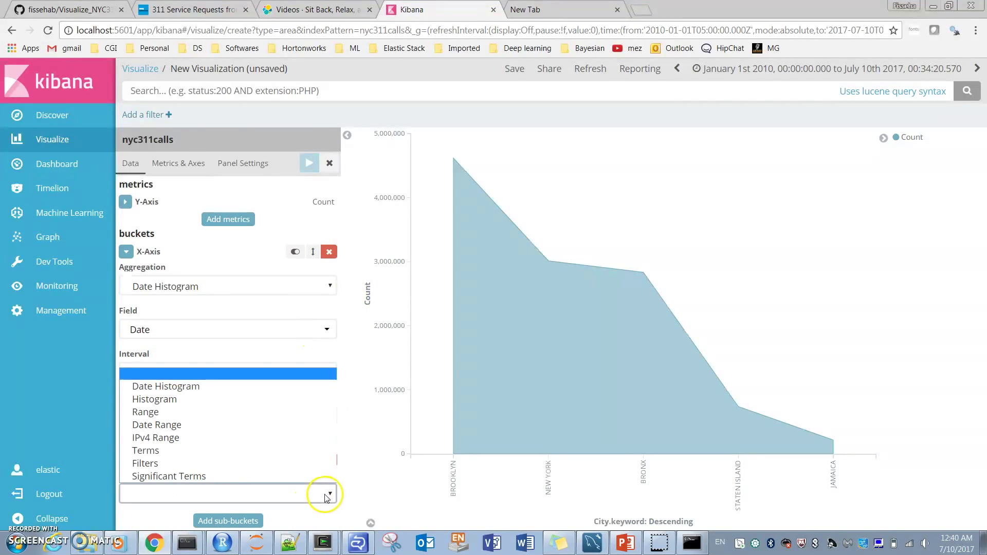
pyautogui.click(175, 450)
pyautogui.scroll(-1, 335, 317)
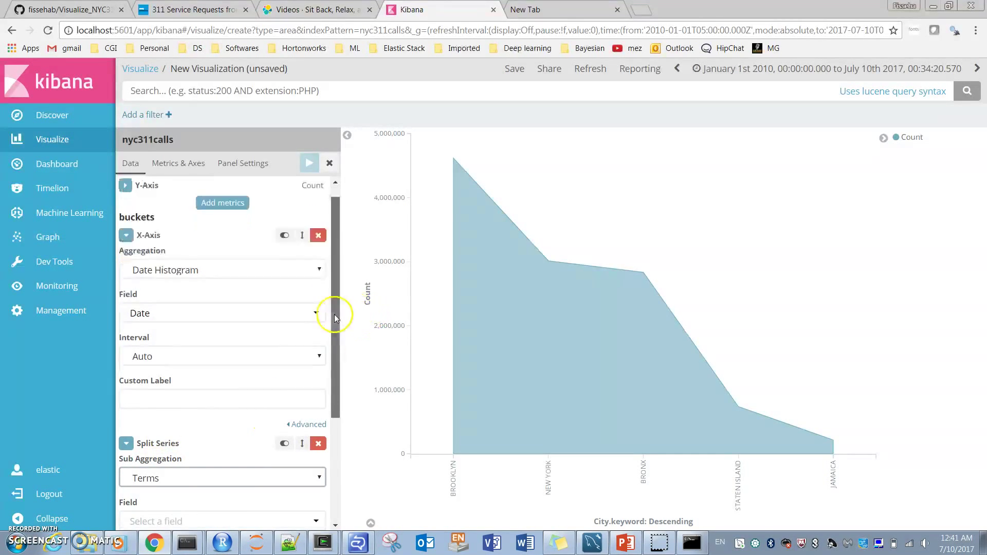
pyautogui.moveTo(334, 317); pyautogui.dragTo(334, 434)
pyautogui.click(176, 356)
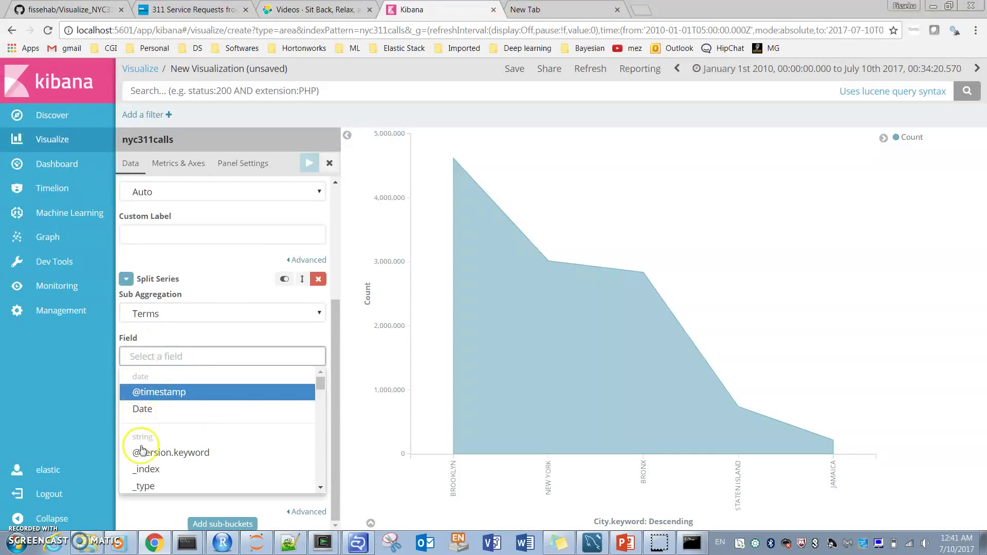
pyautogui.moveTo(321, 385); pyautogui.dragTo(330, 409)
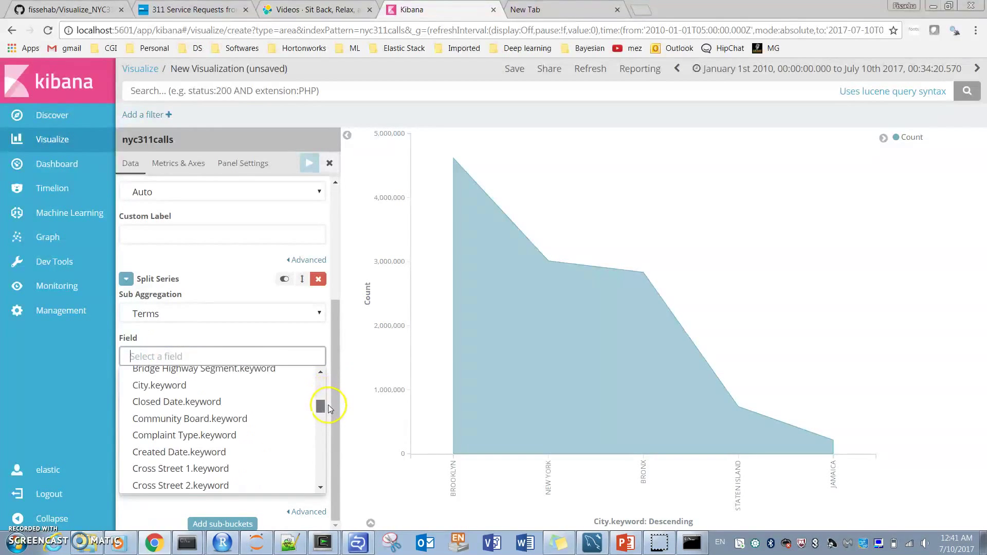
pyautogui.click(162, 385)
pyautogui.click(308, 165)
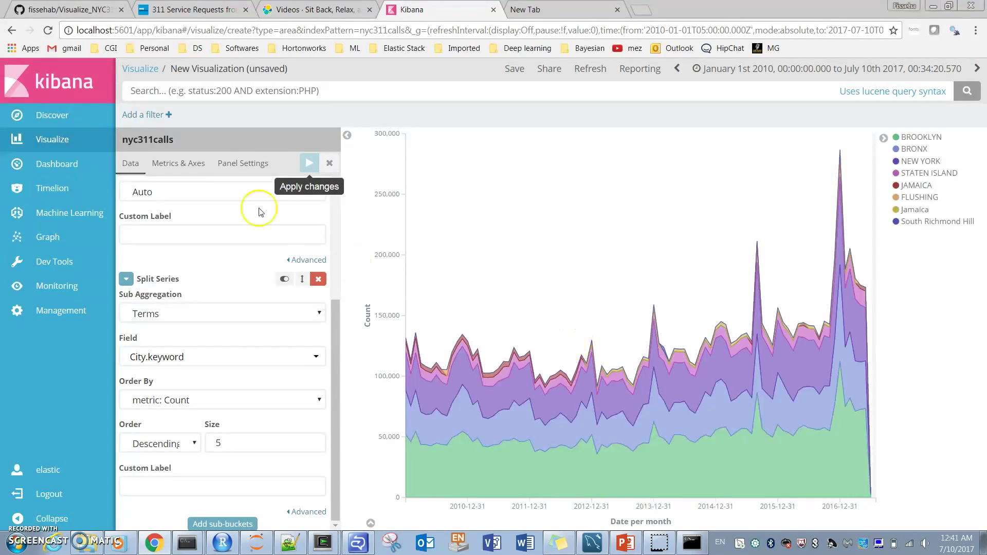
# Save the area chart visualization under the name "NYC311callsAr".
pyautogui.click(514, 70)
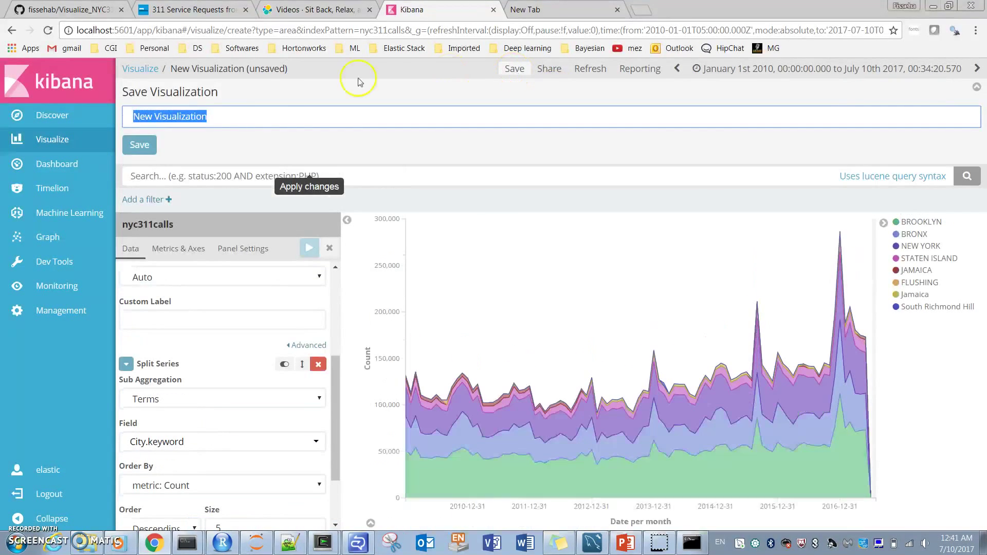
pyautogui.write('NYC311ca')
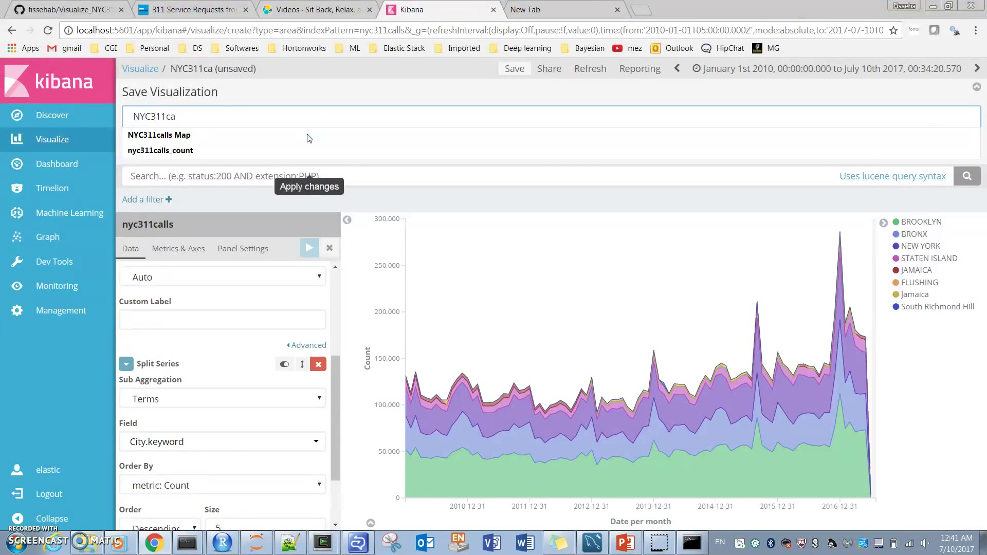
pyautogui.write('llsAr')
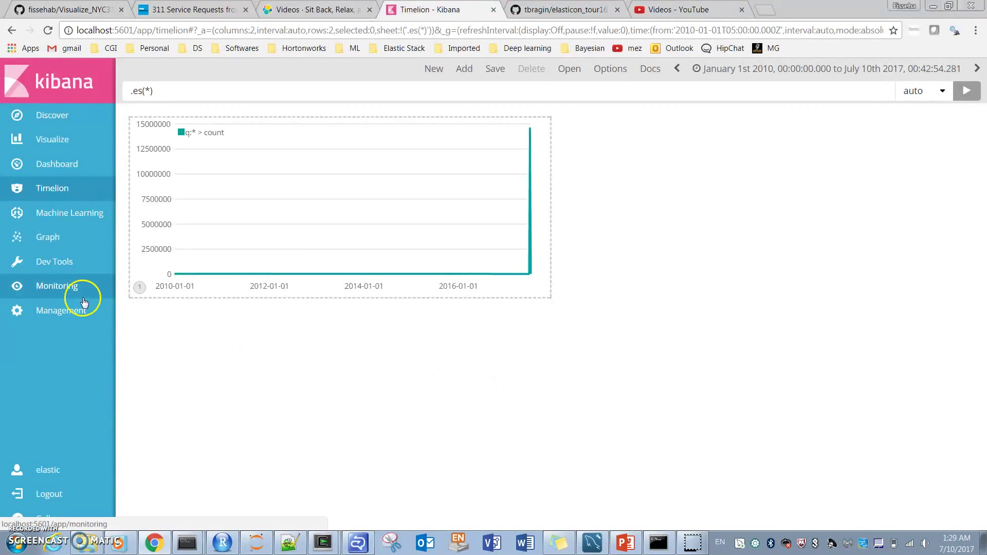
# Open Timelion and fetch the prepared count and moving average expression from Notepad++.
pyautogui.click(57, 188)
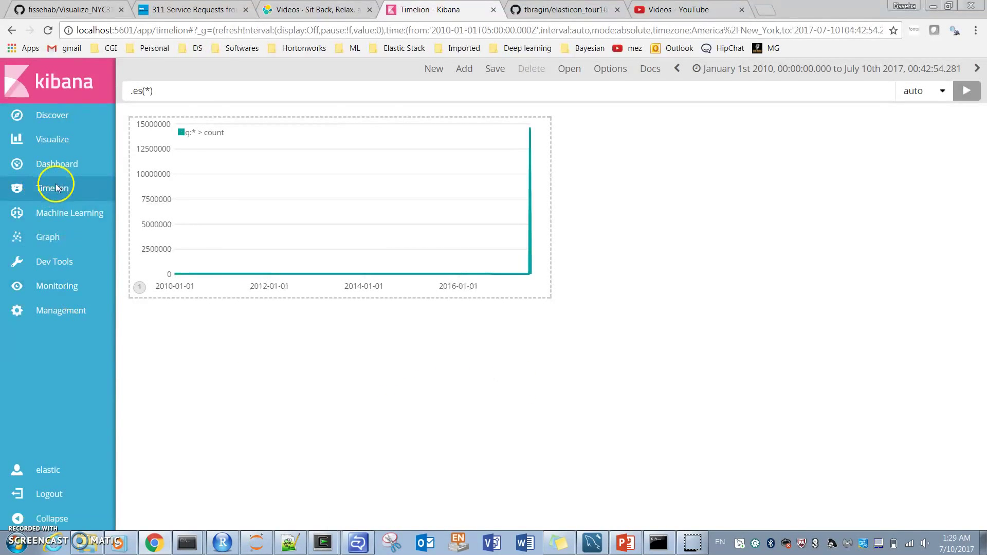
pyautogui.click(278, 541)
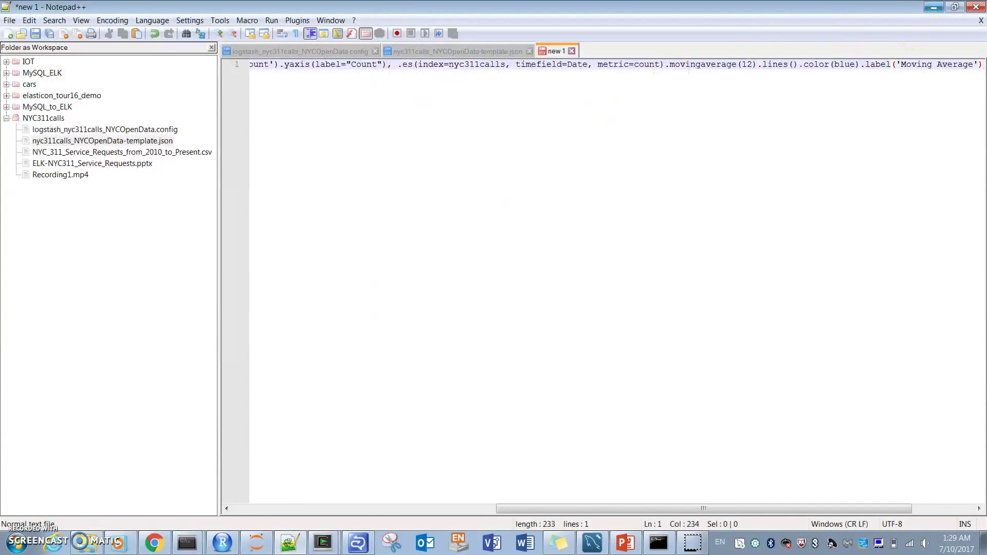
pyautogui.click(933, 7)
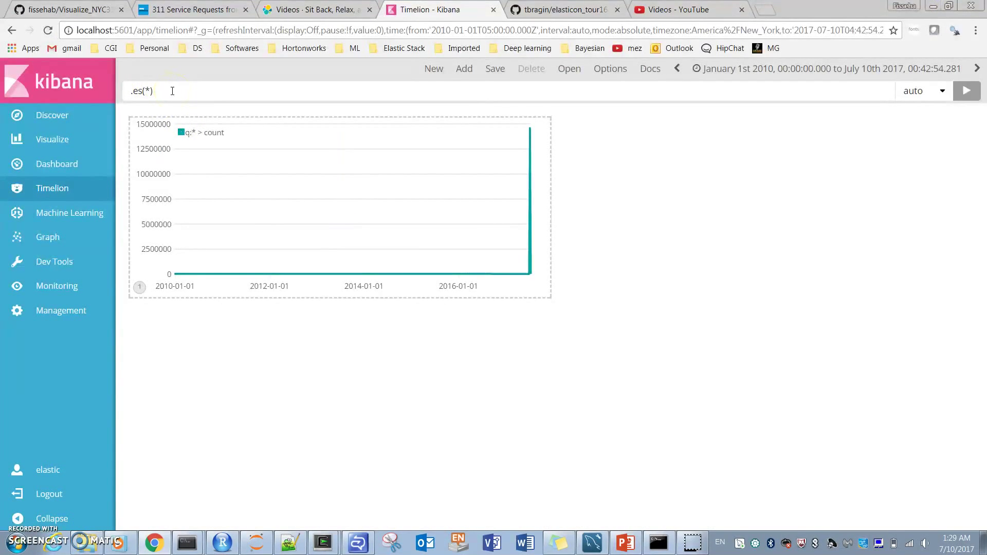
# Replace the Timelion expression with .es(index=nyc311calls, timefield=Date, metric=count).points(fill=5).color(orange).label('Count').yaxis(label="Count"), .es(index=nyc311calls, timefield=Date, metric=count).movingaverage(12).lines().color(blue).label('Moving Average') and run it.
pyautogui.moveTo(172, 92); pyautogui.dragTo(125, 92)
pyautogui.hotkey('ctrl', 'v')
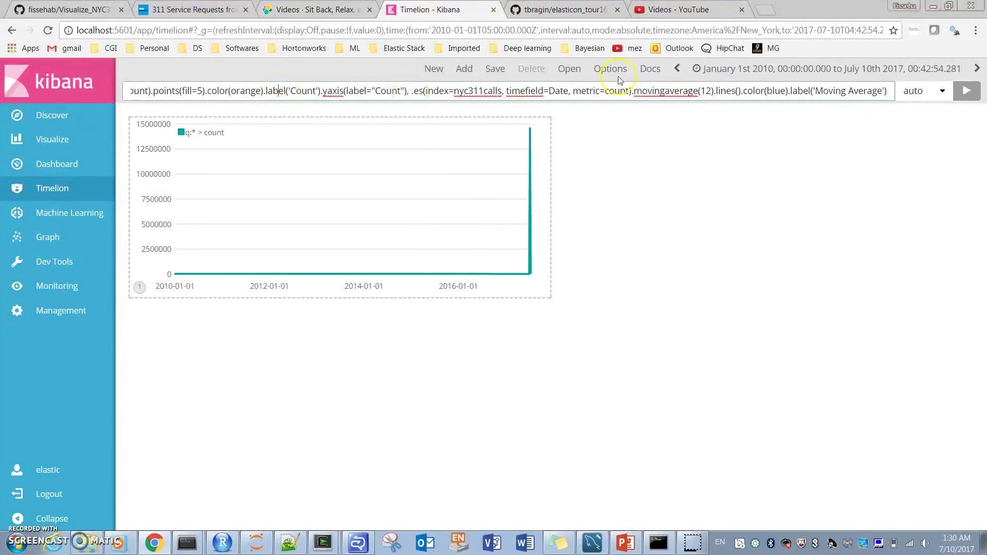
pyautogui.click(966, 91)
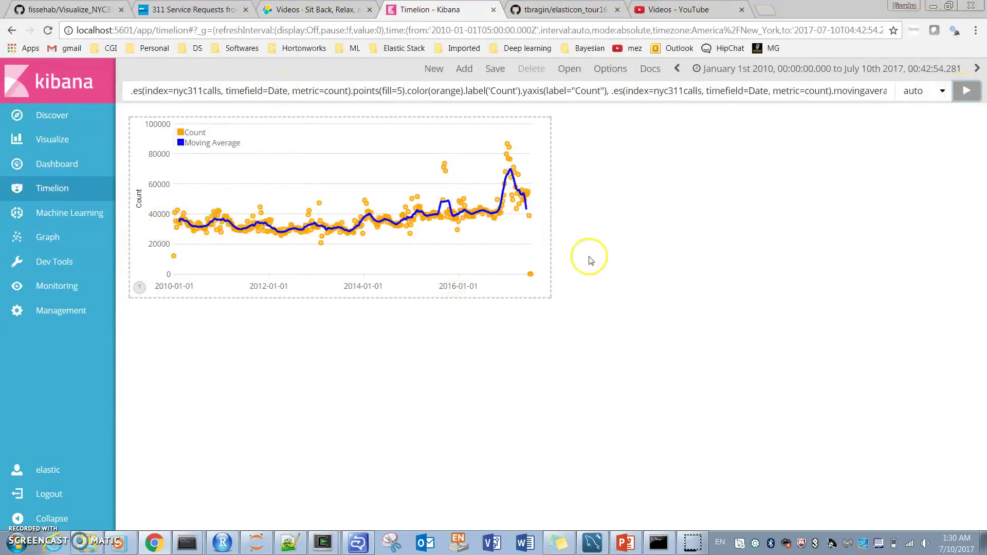
# Save the current Timelion expression as a Kibana dashboard panel named "NYC311callsTS".
pyautogui.click(496, 70)
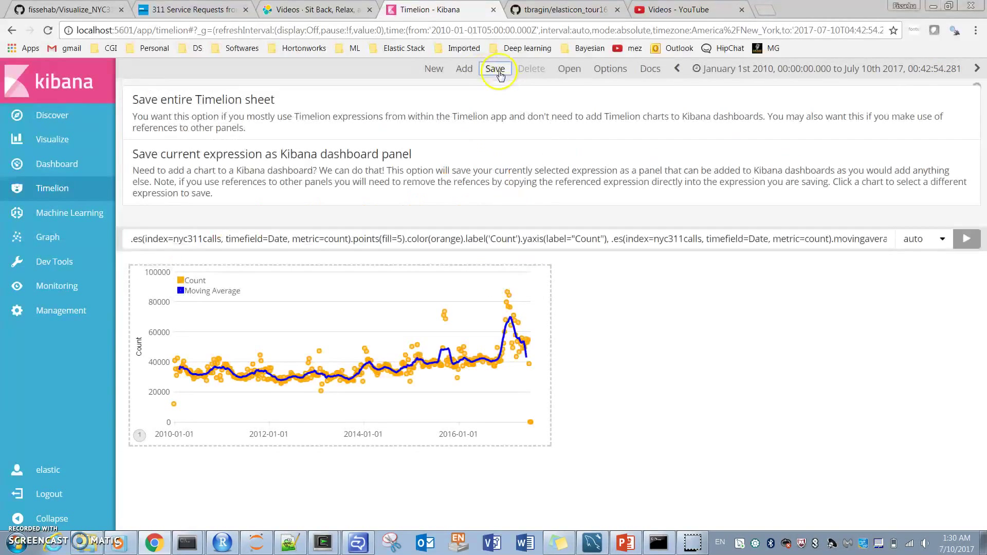
pyautogui.click(271, 162)
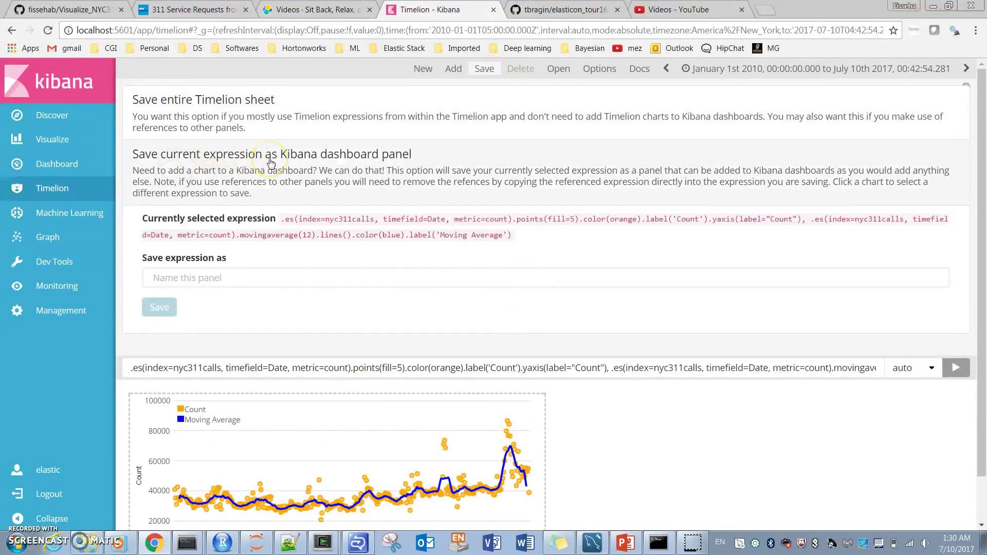
pyautogui.click(216, 278)
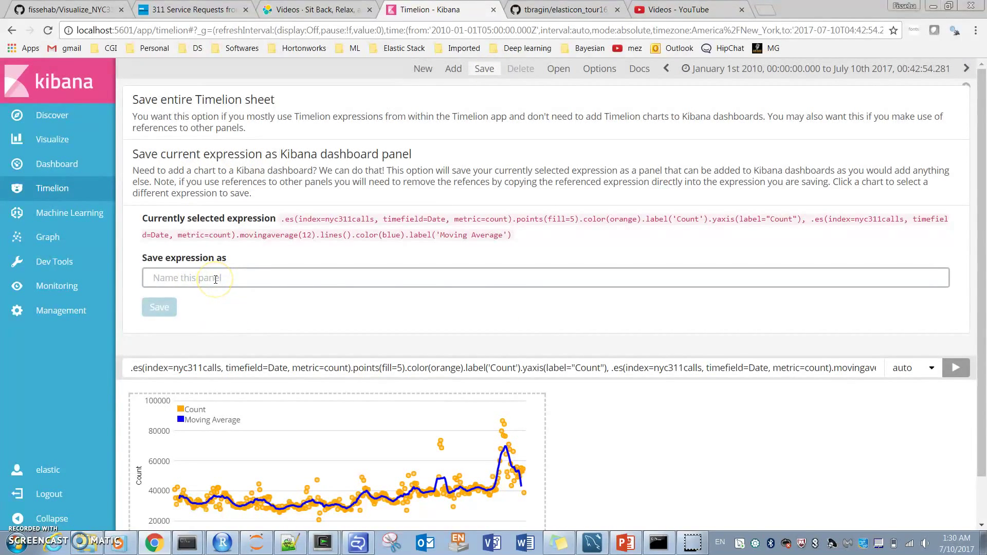
pyautogui.write('NYC311callsTS')
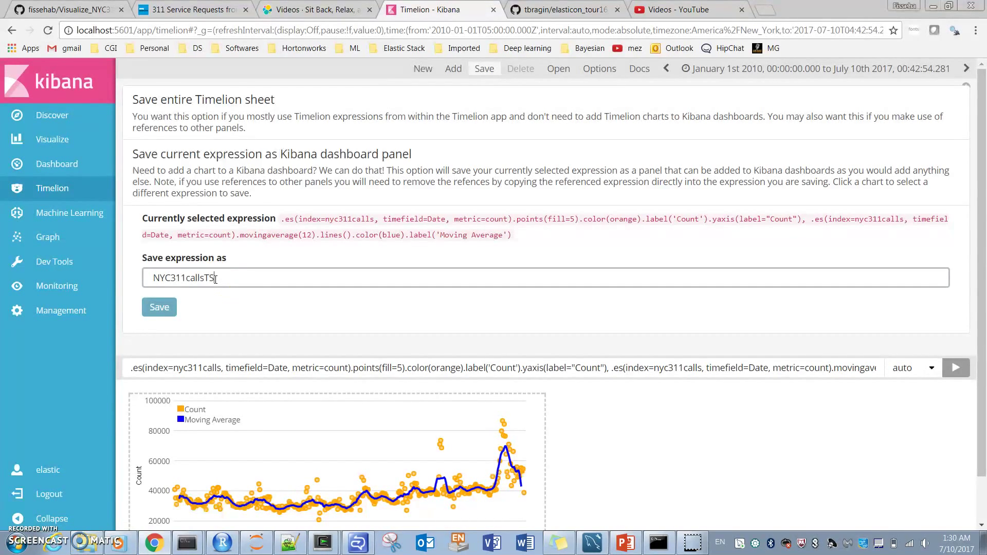
pyautogui.click(162, 308)
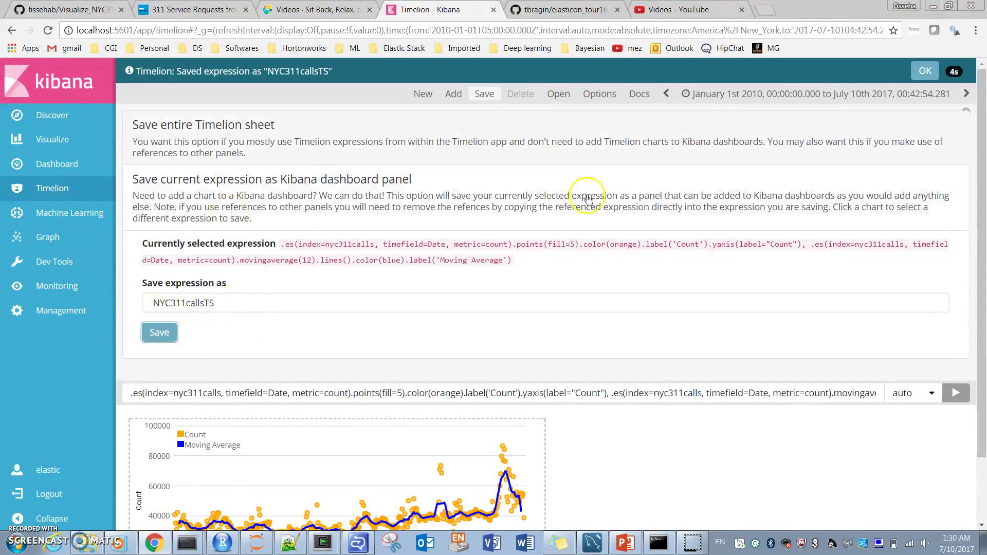
# Create a new dashboard and add the NYC311calls Map, NYC311callsAreachart, NYC311callsTS and NYC311calsTag visualizations.
pyautogui.click(61, 161)
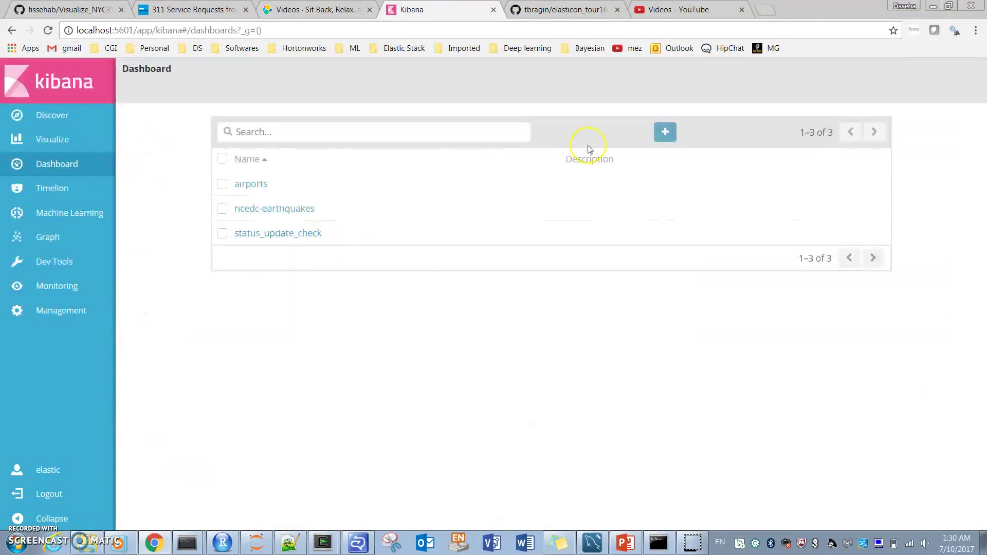
pyautogui.click(664, 132)
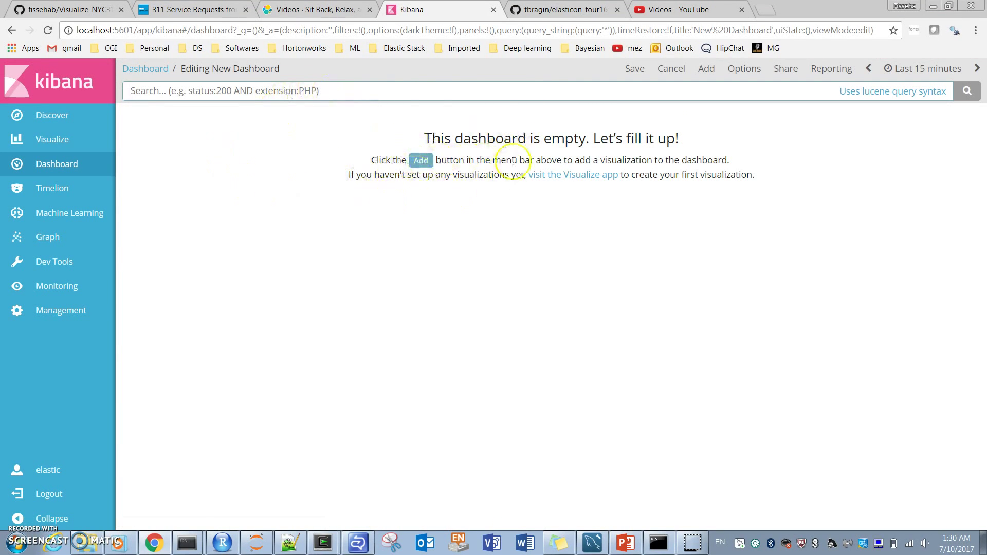
pyautogui.click(421, 161)
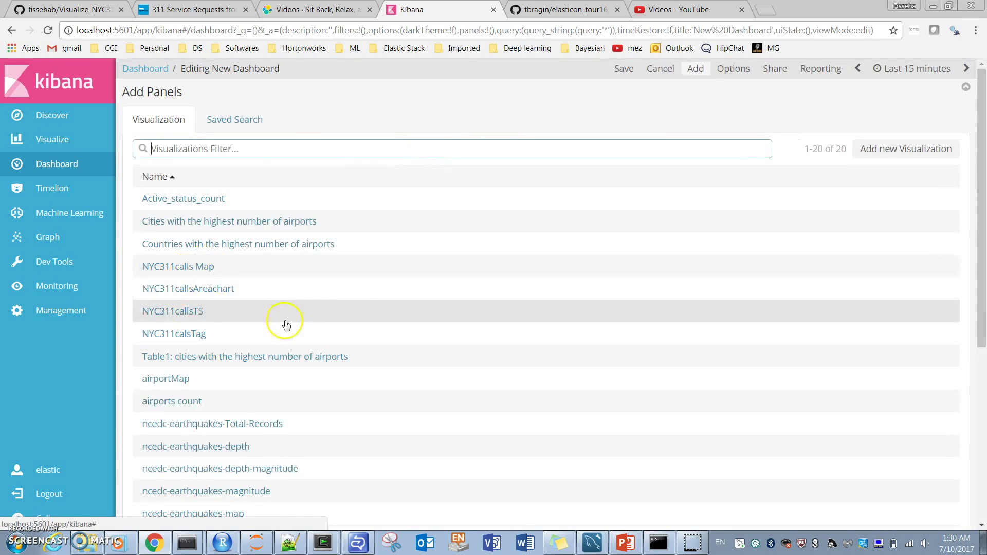
pyautogui.click(194, 268)
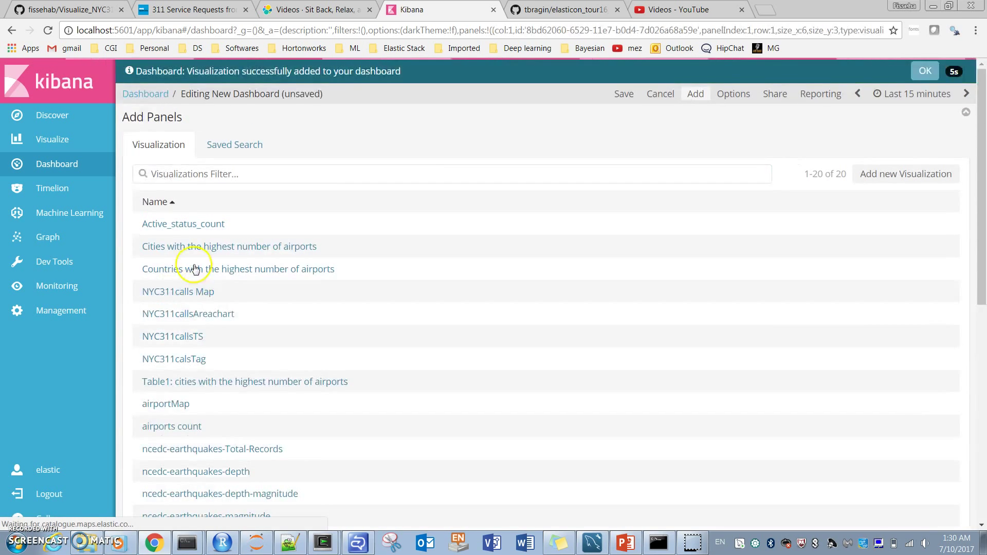
pyautogui.click(212, 314)
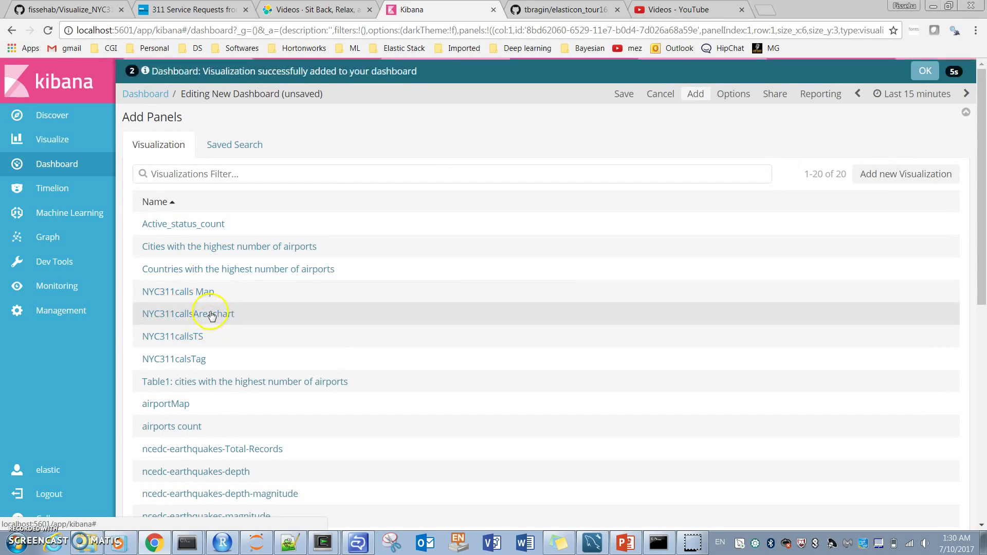
pyautogui.click(190, 337)
pyautogui.click(183, 359)
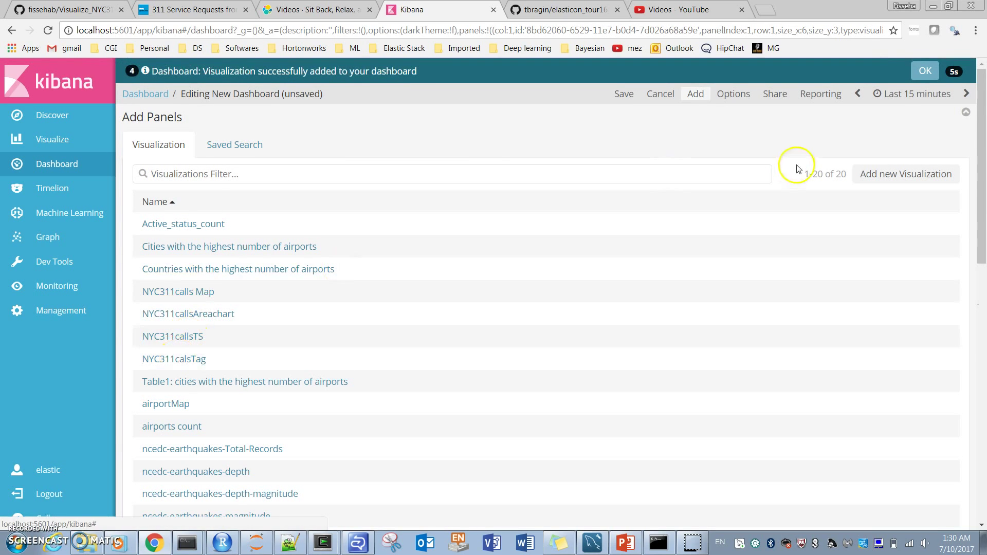
pyautogui.click(965, 111)
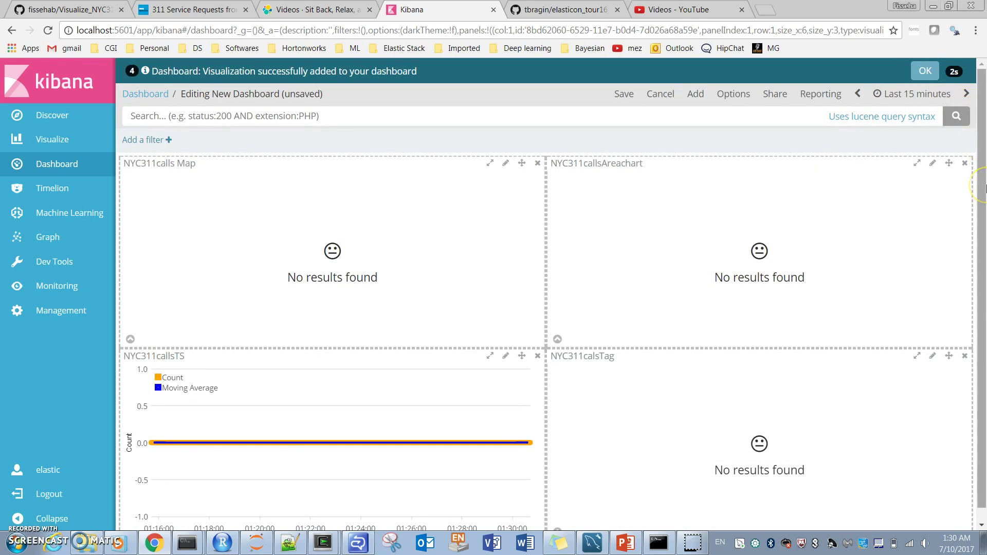
# Apply an absolute time range starting at 2010-01 to the dashboard, keeping the current date as the end.
pyautogui.click(883, 95)
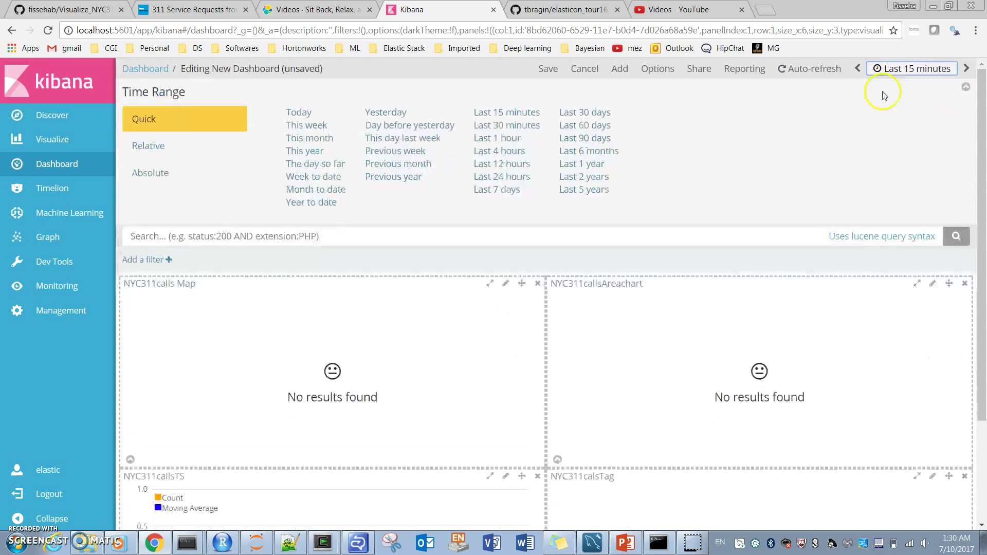
pyautogui.click(164, 173)
pyautogui.moveTo(397, 127); pyautogui.dragTo(214, 132)
pyautogui.write('2010-01')
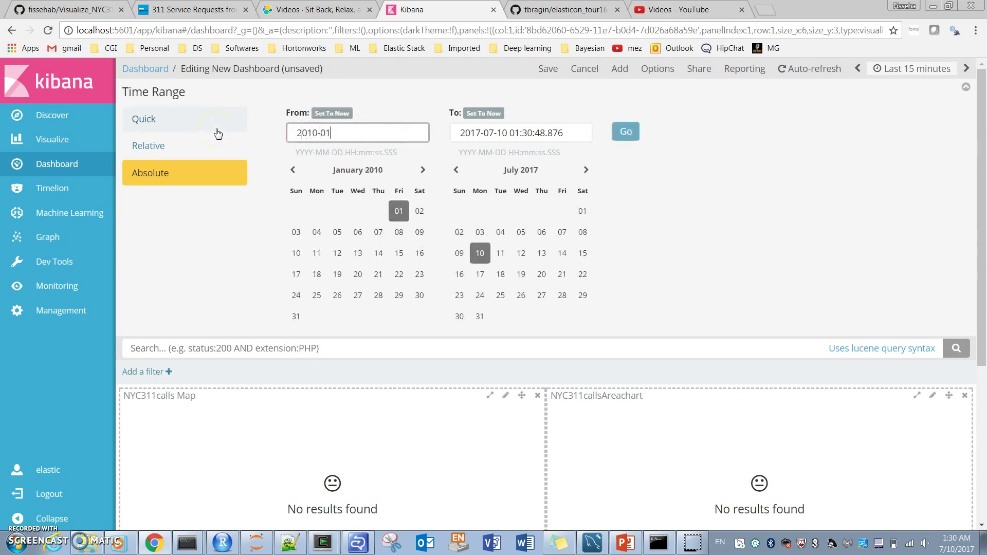
pyautogui.click(624, 131)
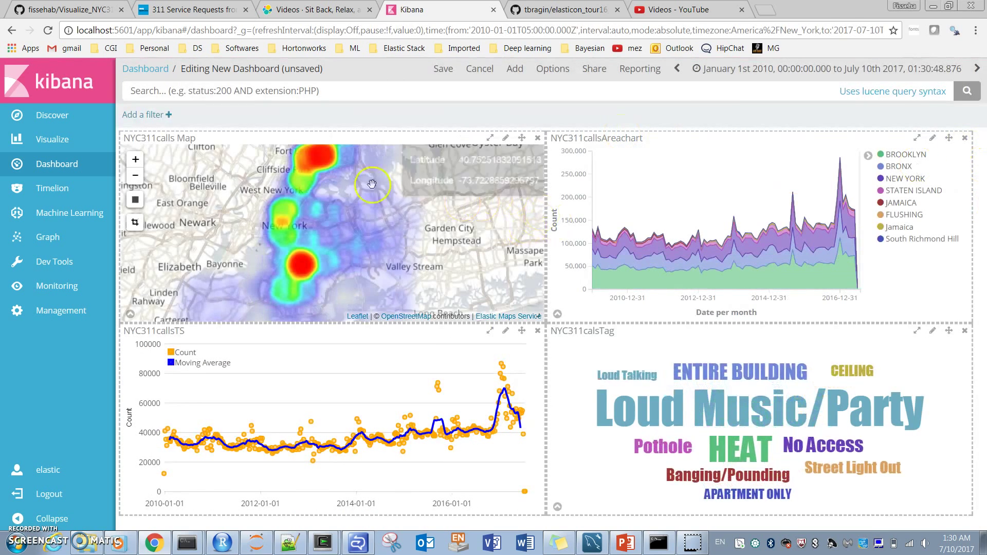
# Save the dashboard under the title "NYC311calls".
pyautogui.click(445, 71)
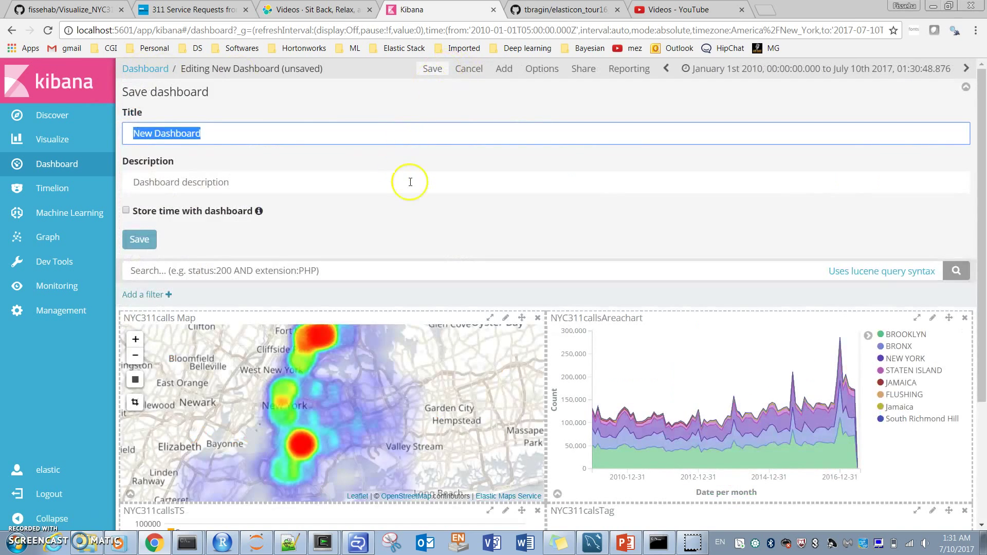
pyautogui.write('NY')
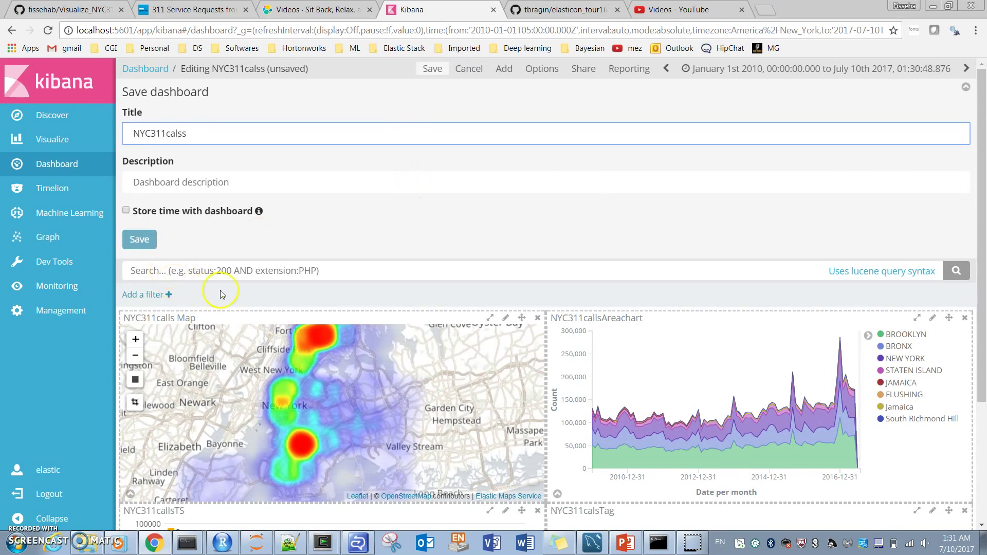
pyautogui.write('C311calls')
pyautogui.click(140, 241)
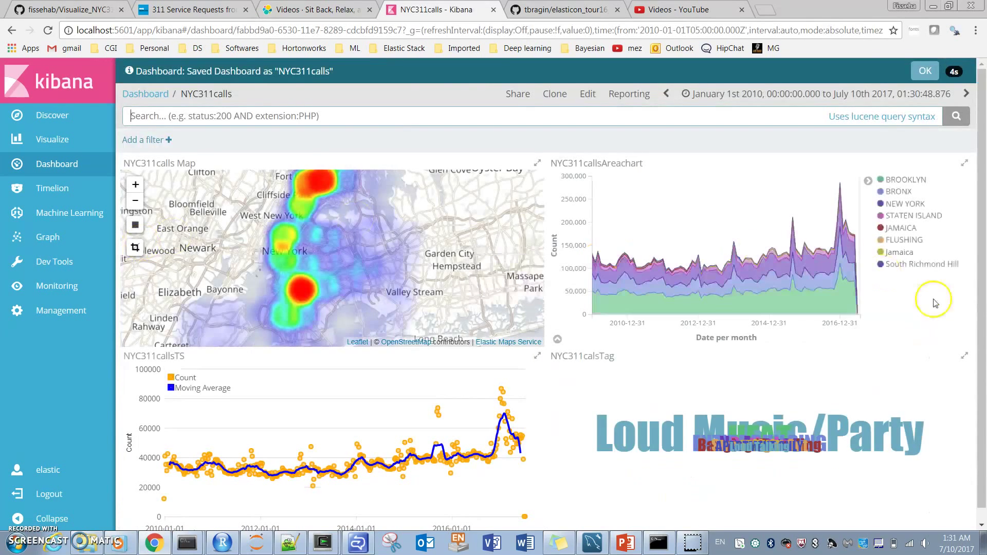
pyautogui.moveTo(981, 209); pyautogui.dragTo(986, 229)
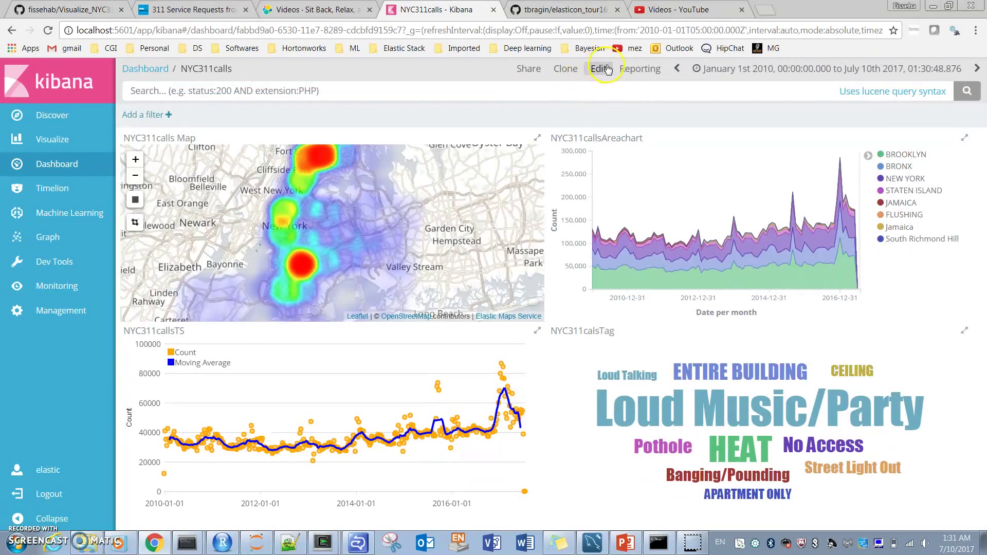
# Edit the dashboard layout so the NYC311calsTag panel sits above NYC311callsAreachart, and save the dashboard.
pyautogui.click(602, 69)
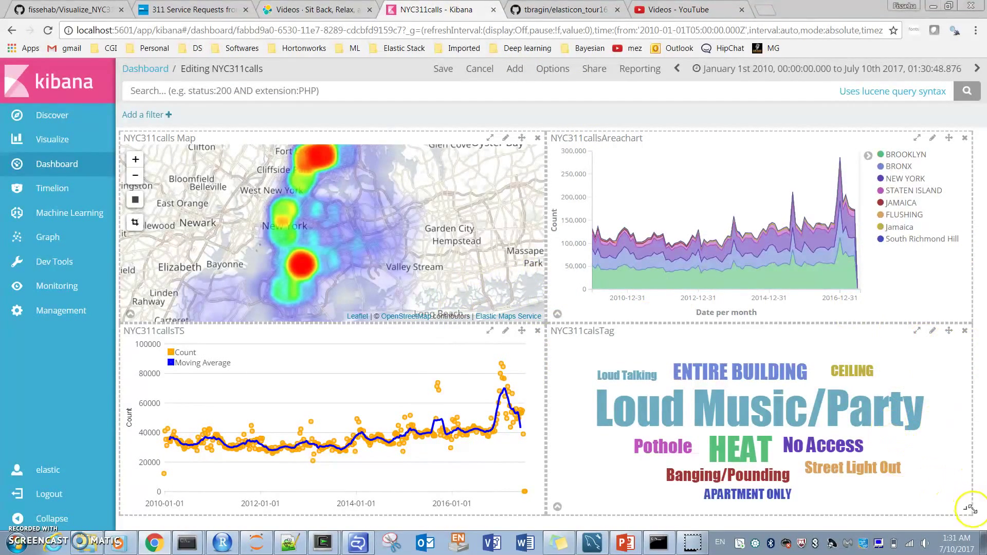
pyautogui.moveTo(949, 331); pyautogui.dragTo(973, 144)
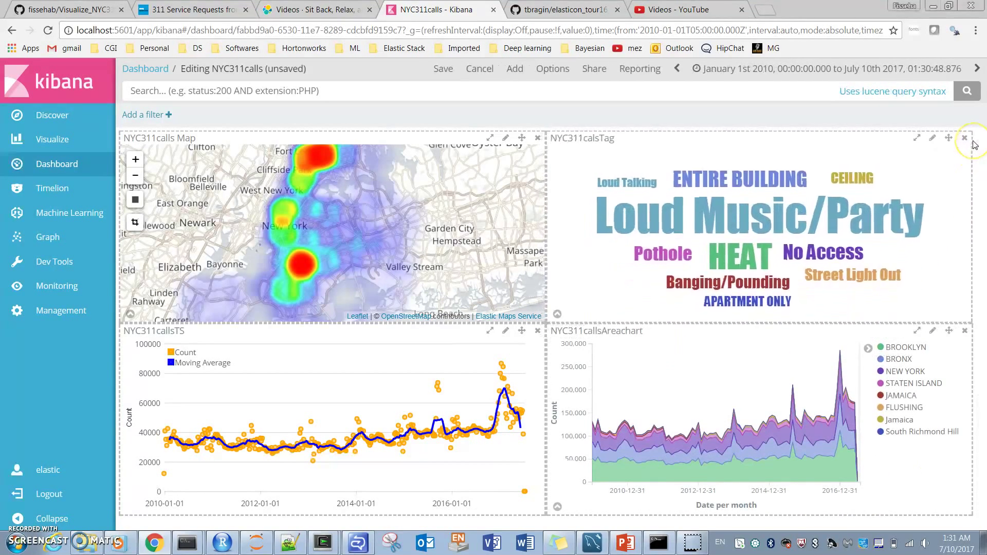
pyautogui.moveTo(407, 203)
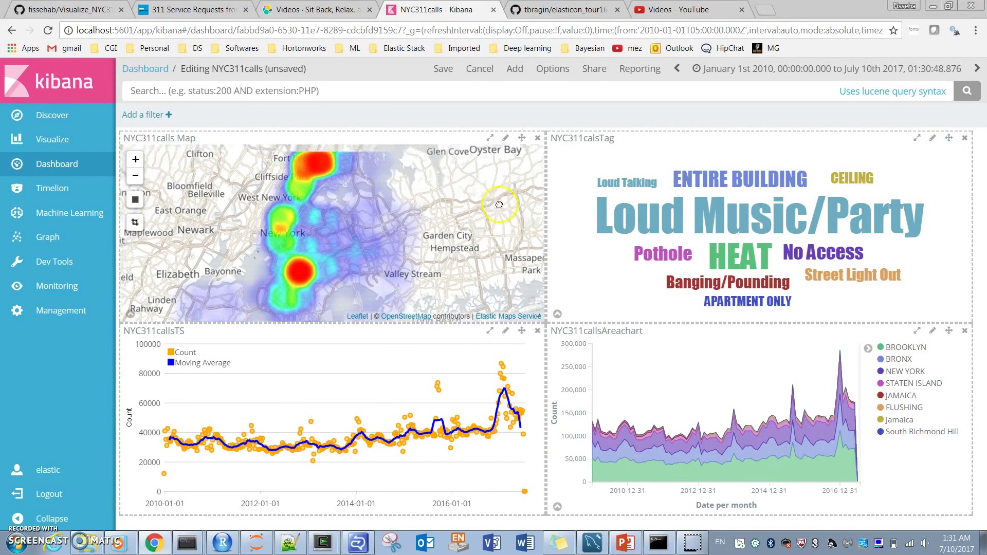
pyautogui.click(438, 68)
pyautogui.click(143, 257)
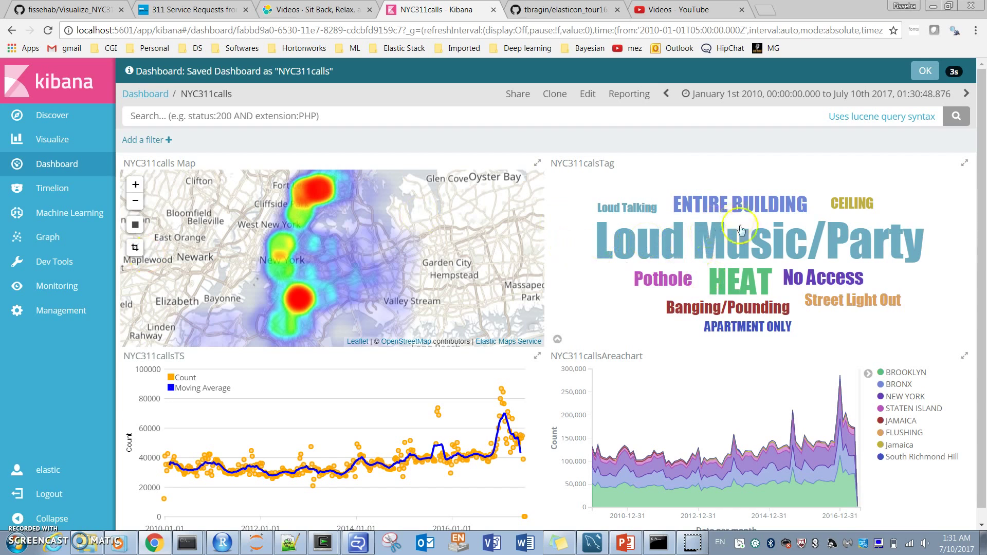
# Filter the dashboard by the "Loud Music/Party" tag from the tag cloud, and remove the filter.
pyautogui.click(769, 240)
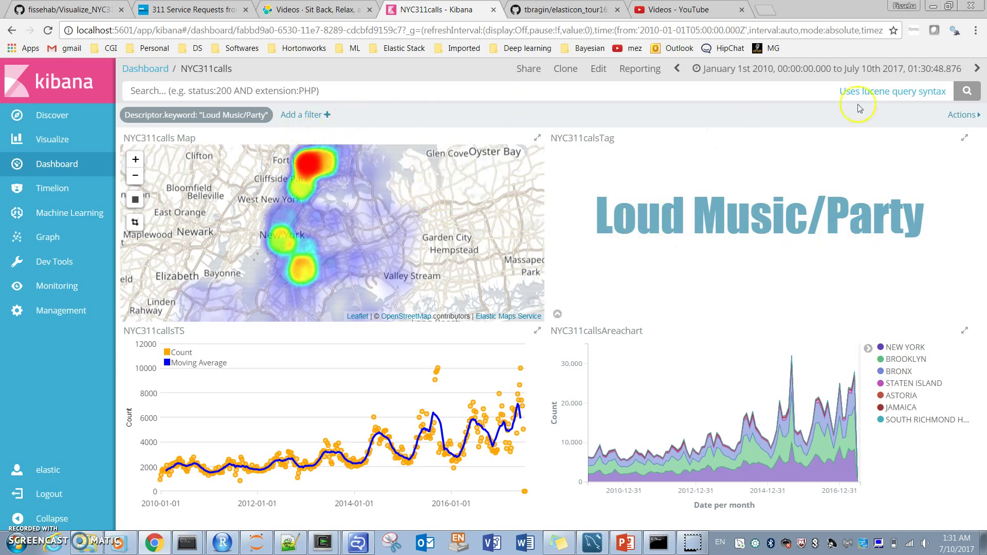
pyautogui.click(969, 115)
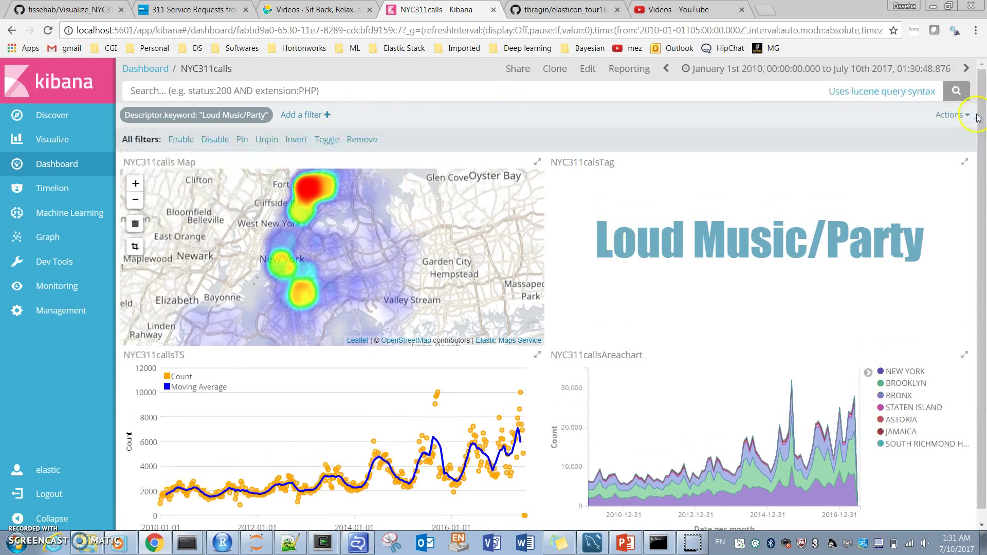
pyautogui.click(370, 140)
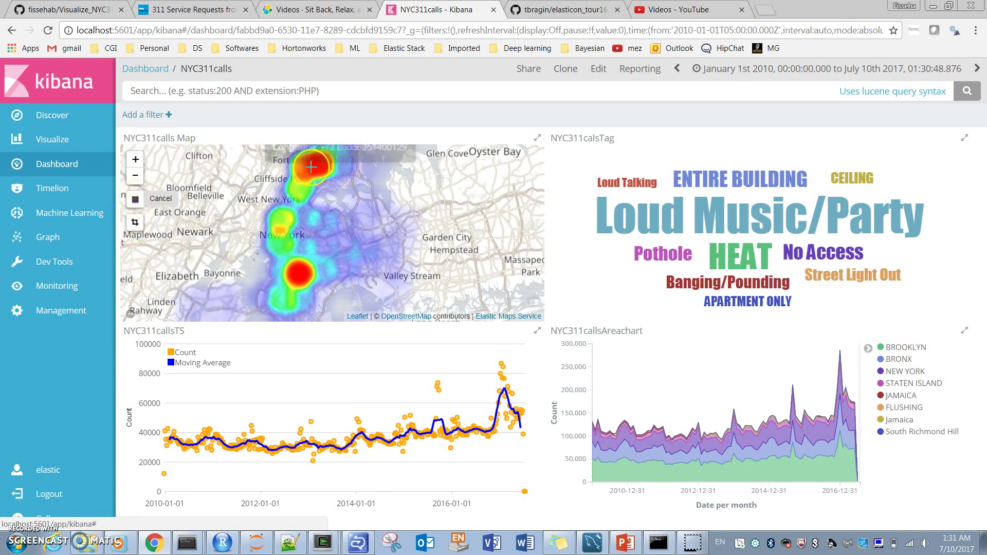
# Filter the dashboard by a rectangle around the map's northernmost hotspot, fit the map to the filtered data, and remove the filter.
pyautogui.moveTo(289, 146)
pyautogui.mouseDown()
pyautogui.moveTo(334, 198)
pyautogui.moveTo(354, 192)
pyautogui.mouseUp()
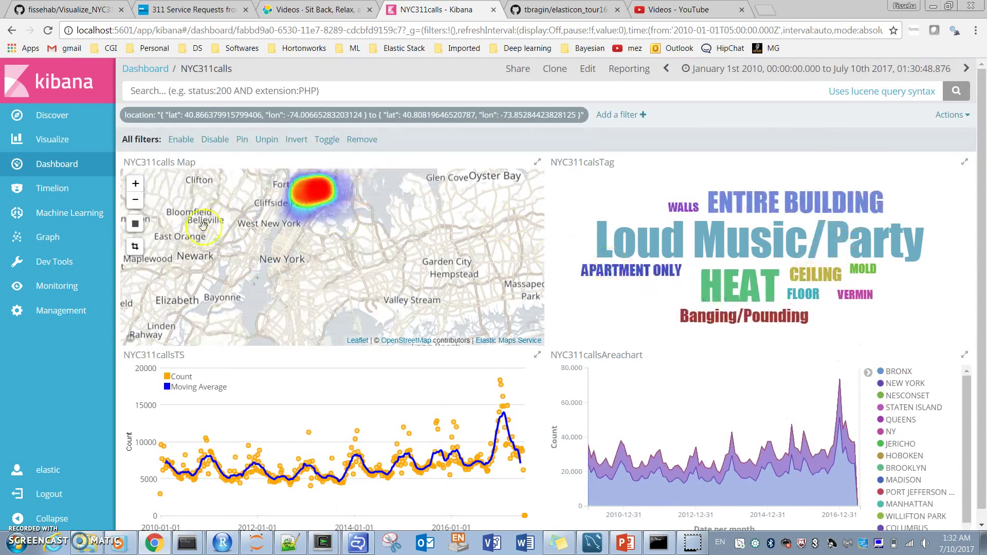
pyautogui.click(135, 246)
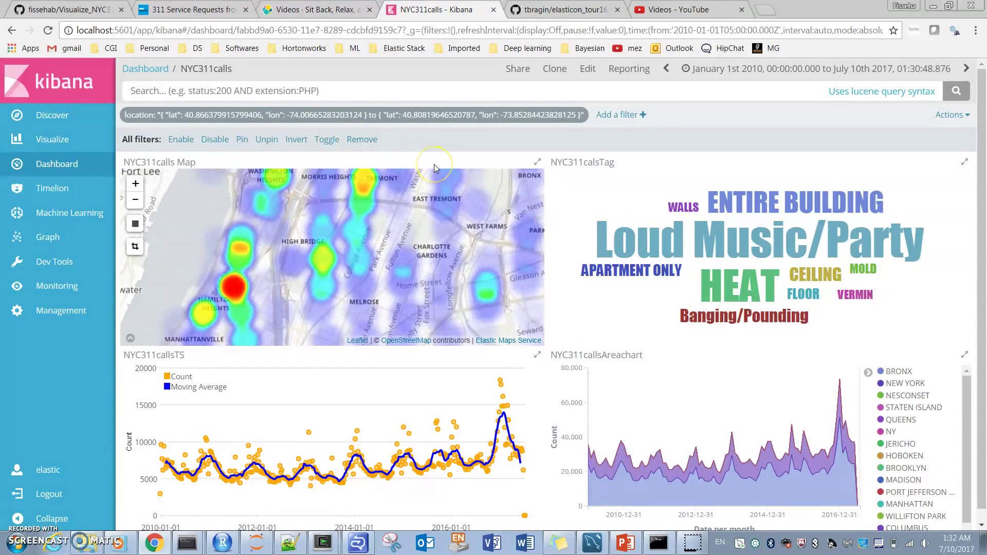
pyautogui.moveTo(378, 311)
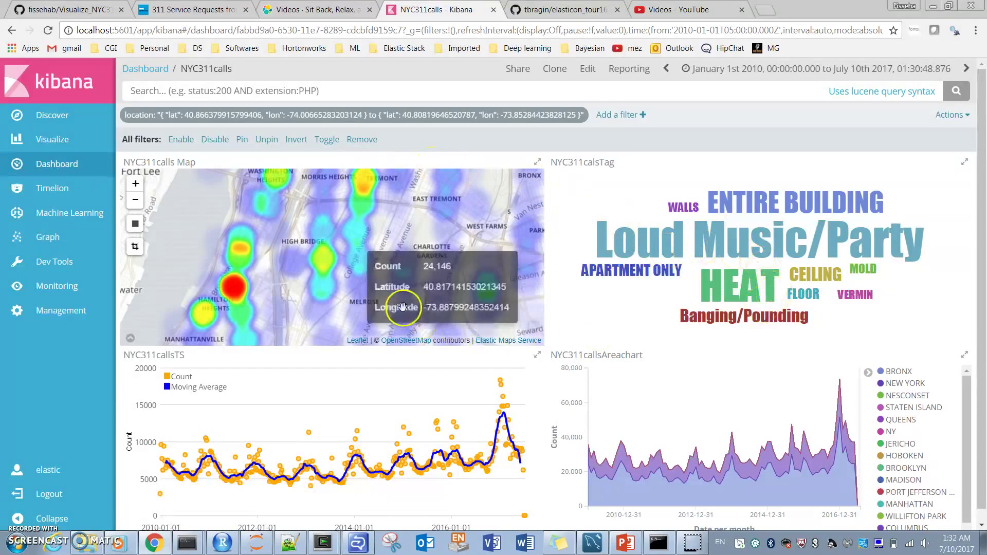
pyautogui.click(367, 142)
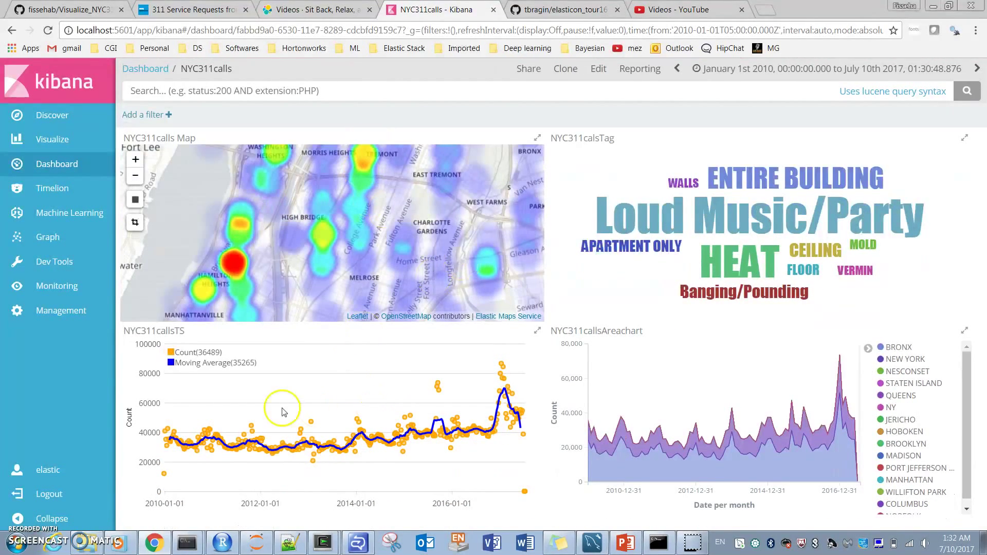
# Narrow the dashboard's time range to about April 2012 through August 2013 by selecting that span on the NYC311callsTS chart.
pyautogui.moveTo(276, 393); pyautogui.dragTo(341, 425)
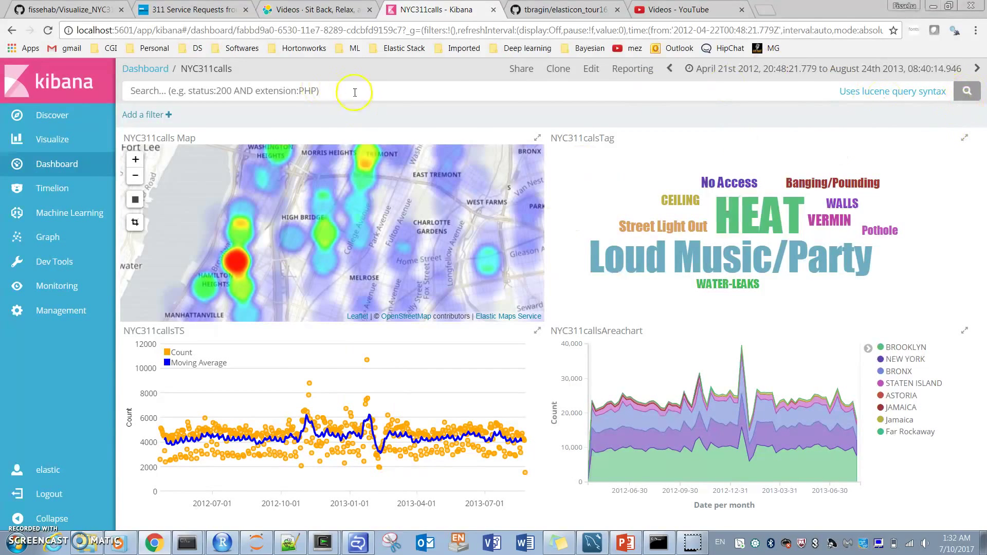
# Set the dashboard's absolute time range from 2010-01 to 2017-07-8 and collapse the time settings.
pyautogui.click(769, 70)
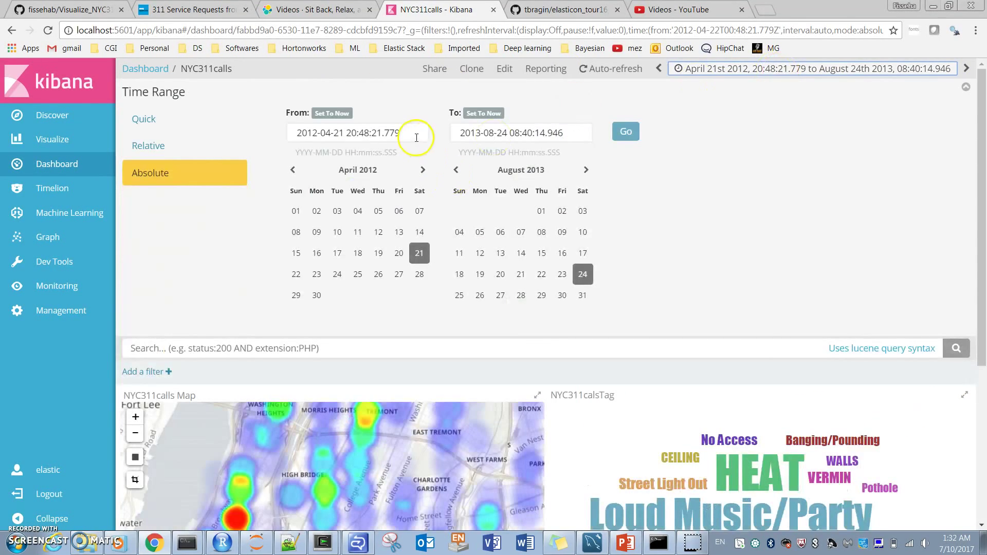
pyautogui.moveTo(417, 137); pyautogui.dragTo(205, 140)
pyautogui.write('2010-01')
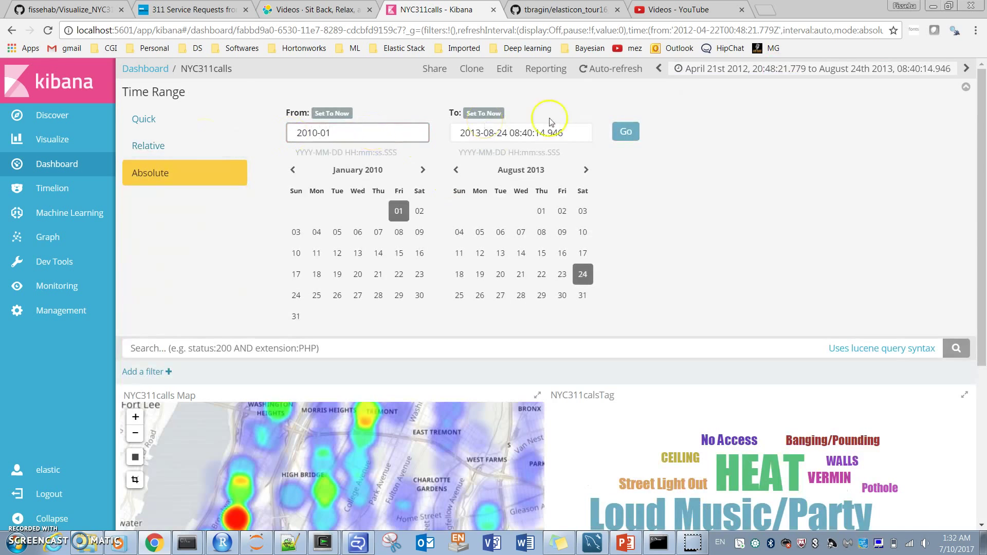
pyautogui.moveTo(568, 128); pyautogui.dragTo(330, 143)
pyautogui.write('2')
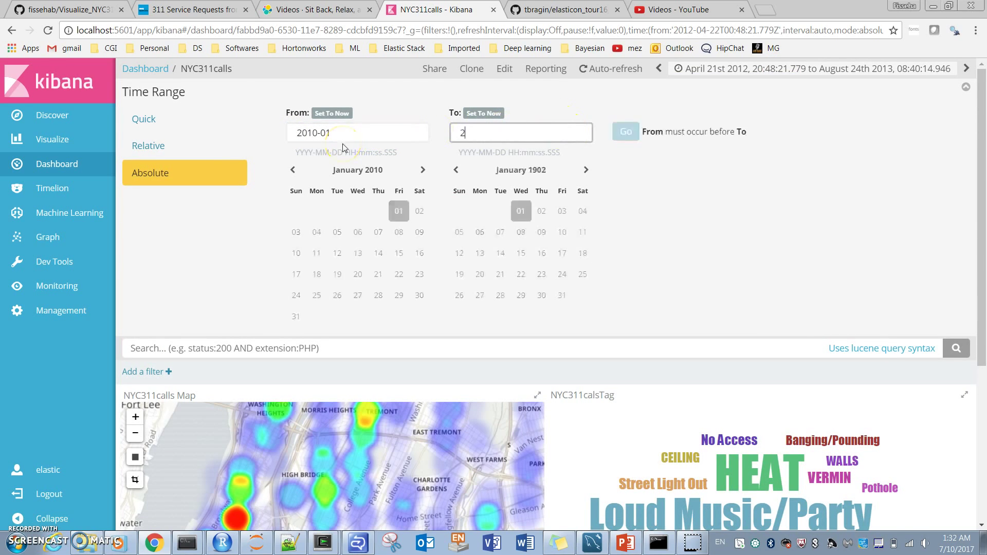
pyautogui.write('017-07-')
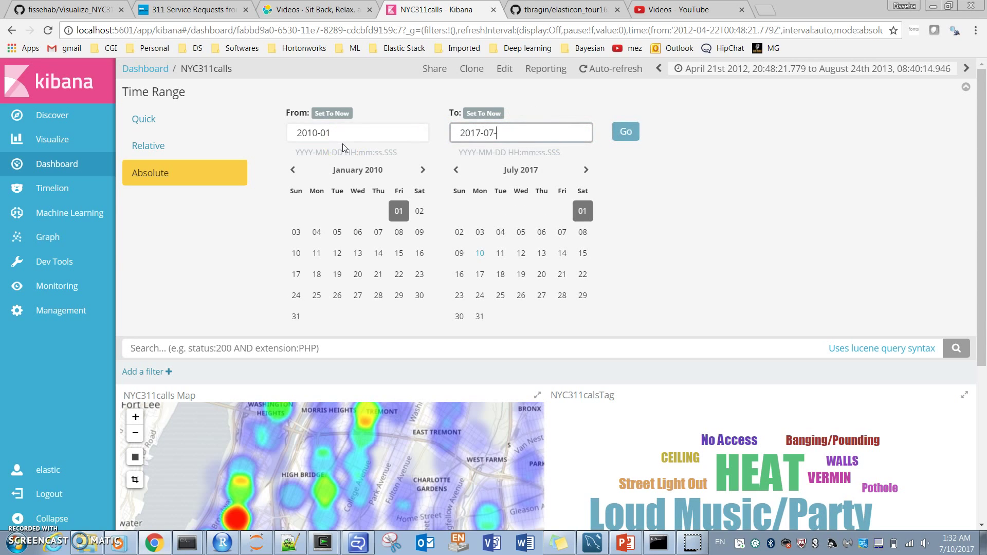
pyautogui.write('8')
pyautogui.click(626, 133)
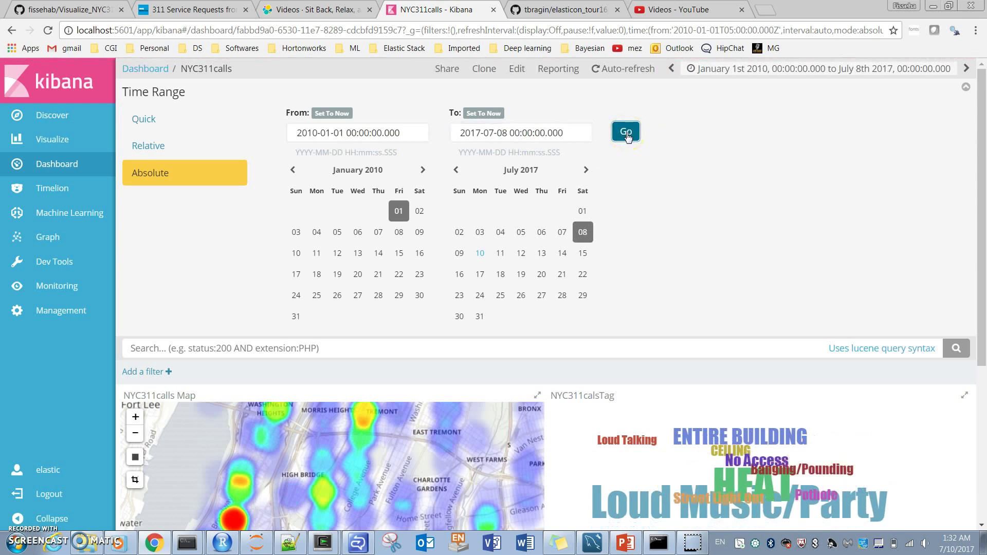
pyautogui.click(966, 87)
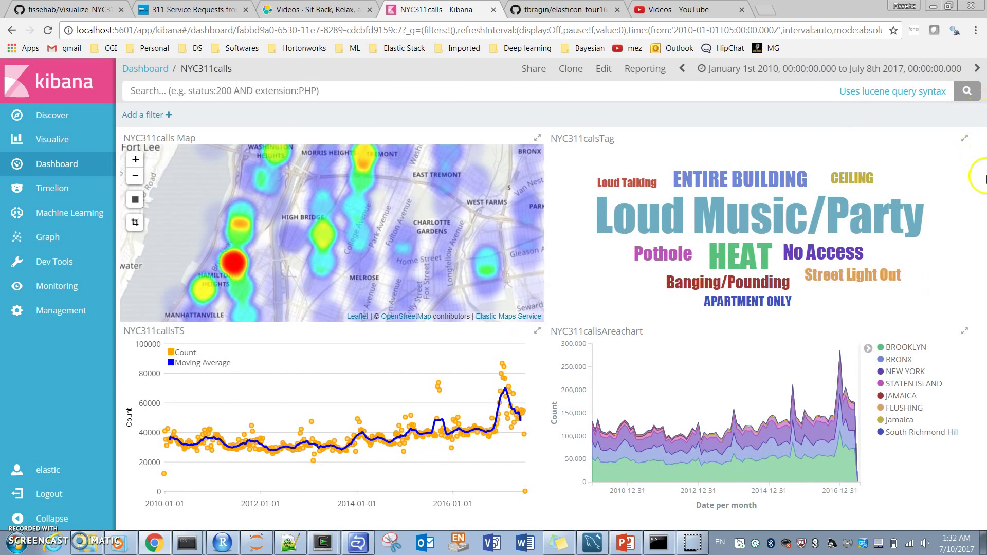
# Search the dashboard for "heat" to examine the seasonal pattern of heat-related calls.
pyautogui.click(342, 92)
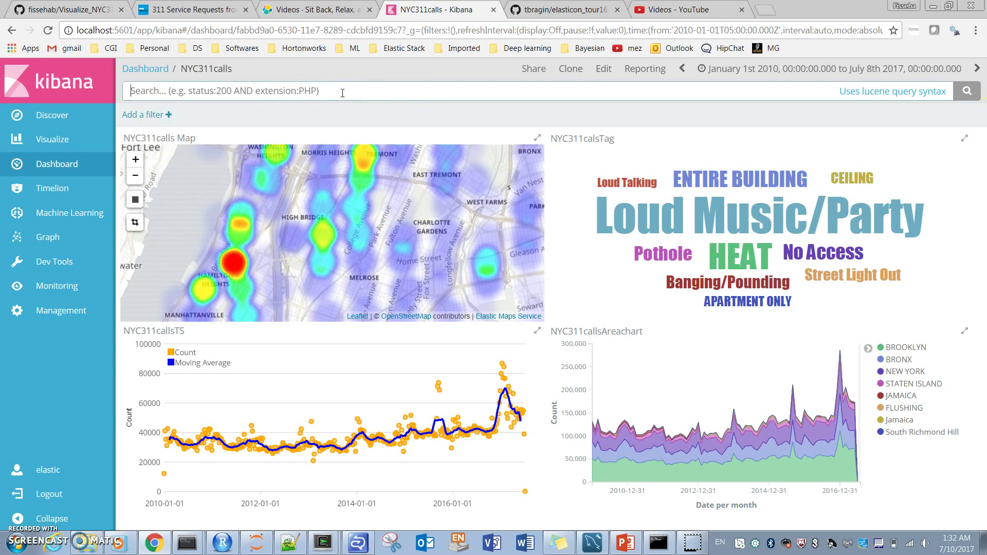
pyautogui.write('heat')
pyautogui.click(979, 99)
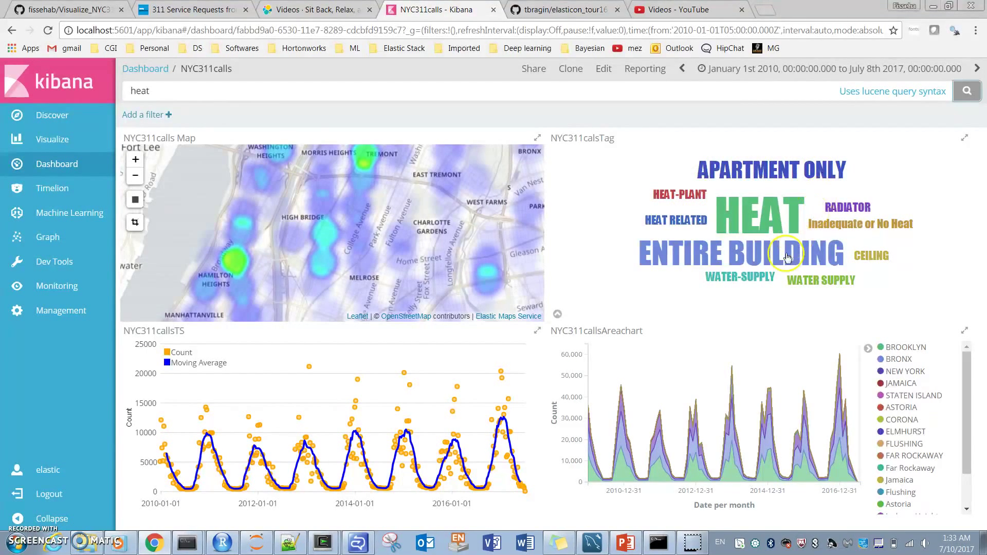
# Narrow the dashboard's absolute time range to 2012-10-22 through 2012-11-2 and collapse the time settings.
pyautogui.click(765, 74)
pyautogui.click(416, 133)
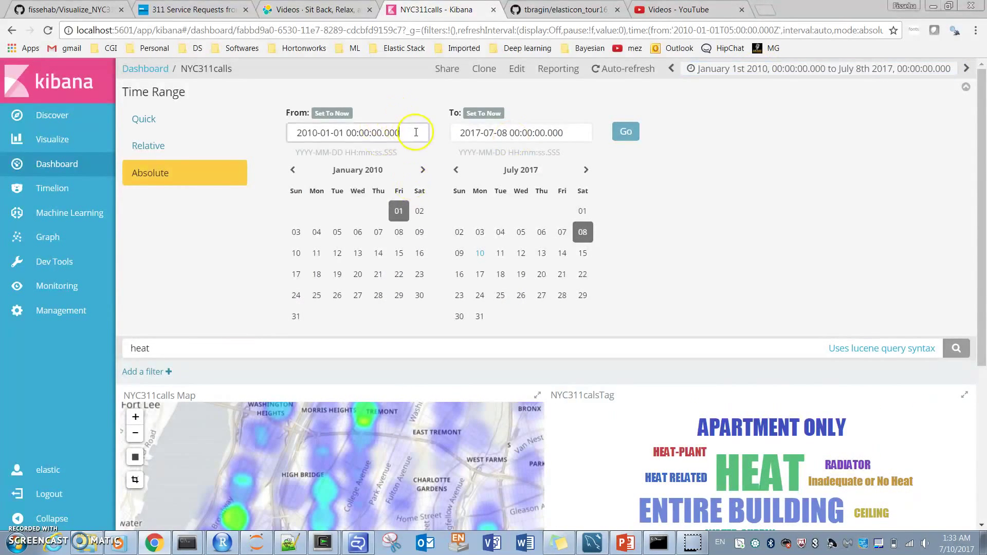
pyautogui.hotkey('ctrl', 'a')
pyautogui.write('20')
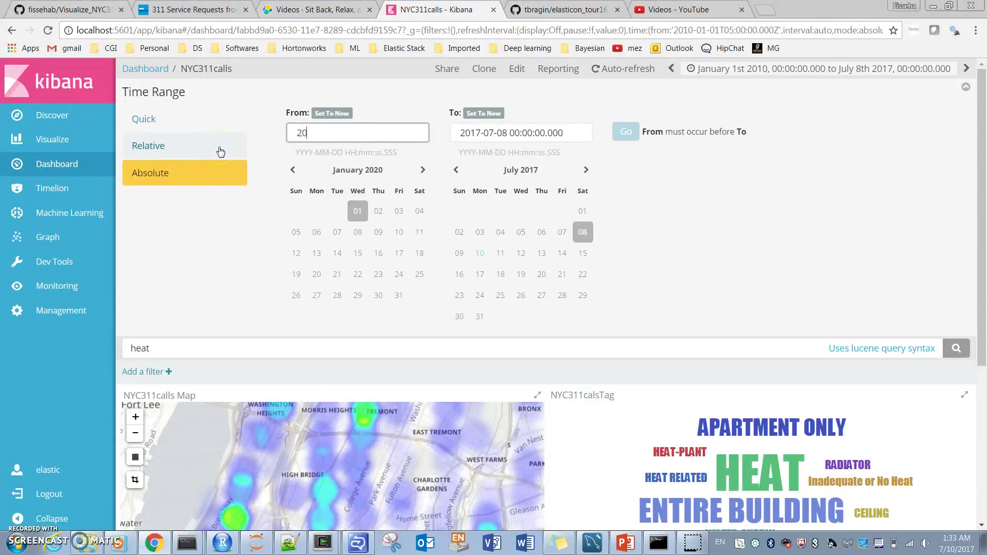
pyautogui.write('12-')
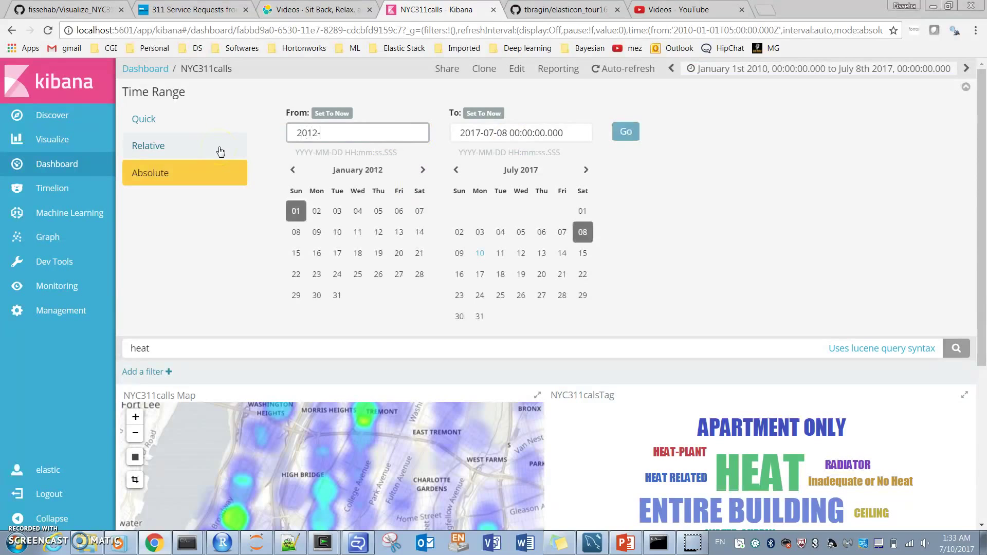
pyautogui.write('10-22')
pyautogui.moveTo(563, 133); pyautogui.dragTo(433, 143)
pyautogui.write('20')
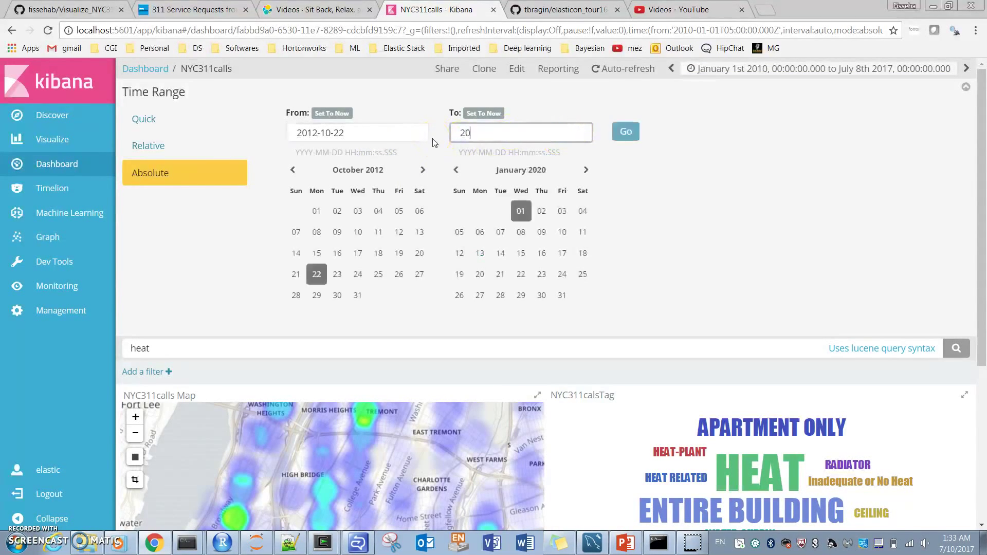
pyautogui.write('12')
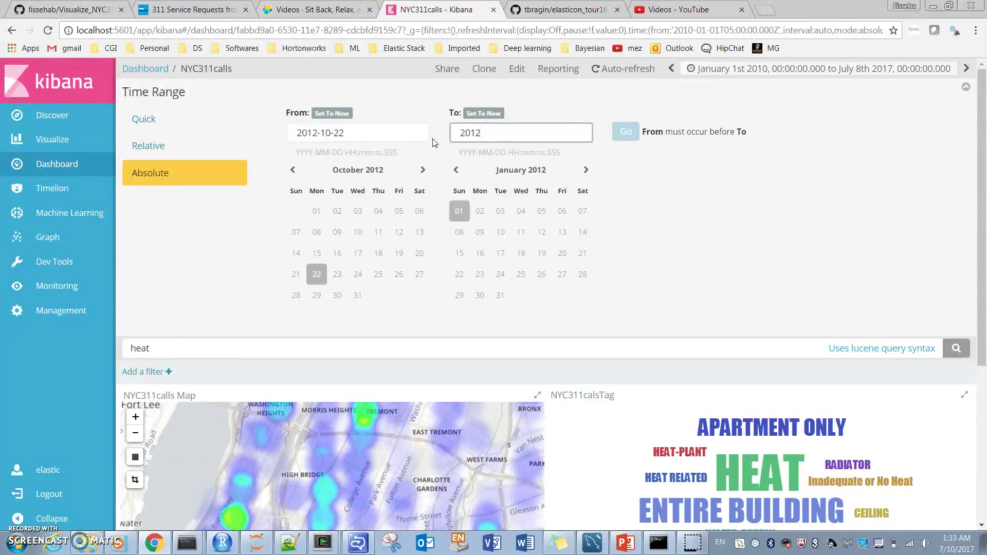
pyautogui.write('-11-02')
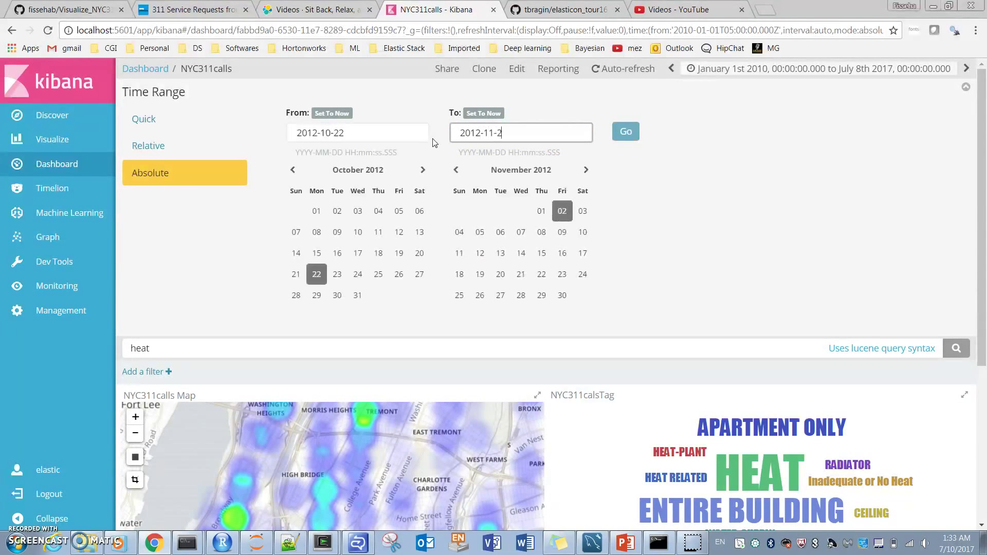
pyautogui.click(635, 139)
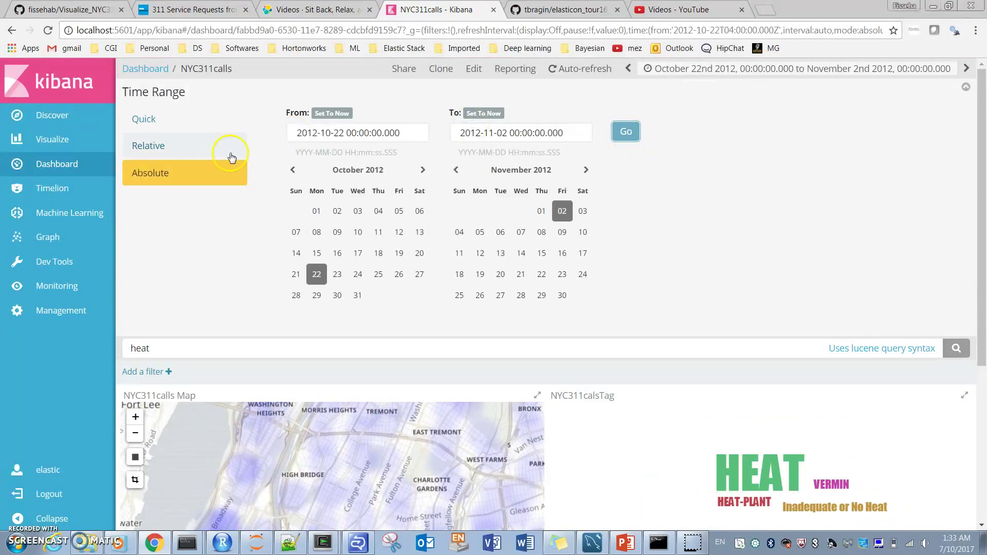
pyautogui.click(966, 86)
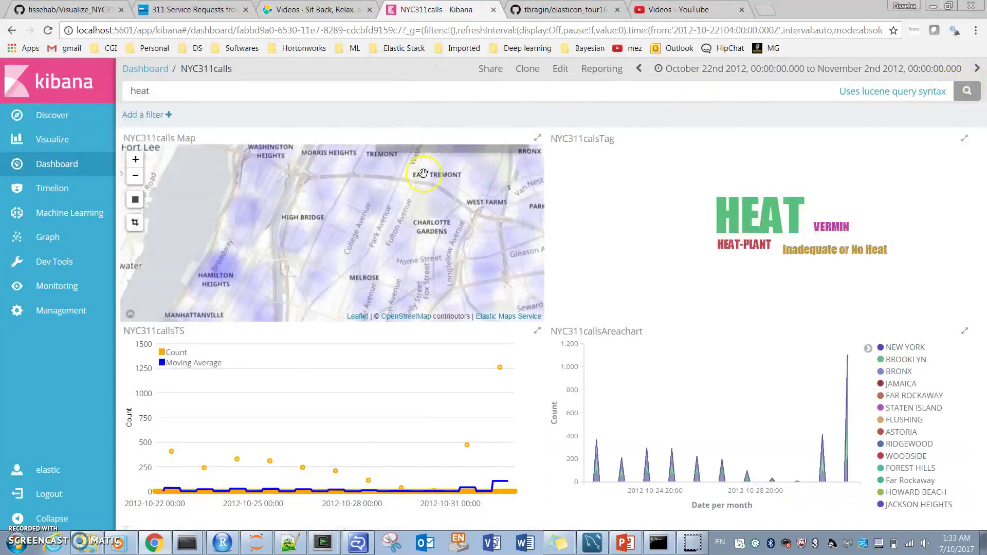
# Clear the "heat" search query and rerun the search to show all complaint types for the current period.
pyautogui.moveTo(150, 91); pyautogui.dragTo(55, 94)
pyautogui.press('BackSpace')
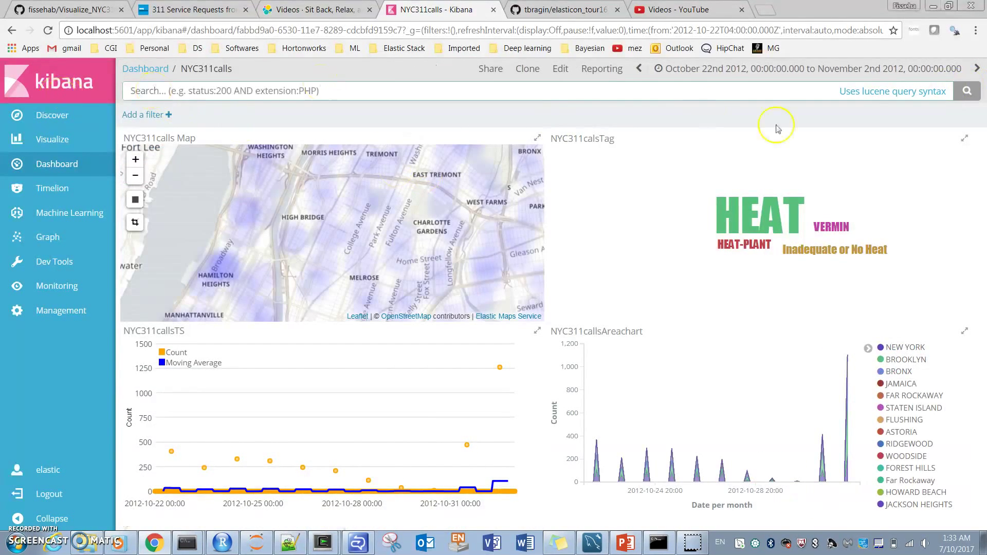
pyautogui.click(966, 93)
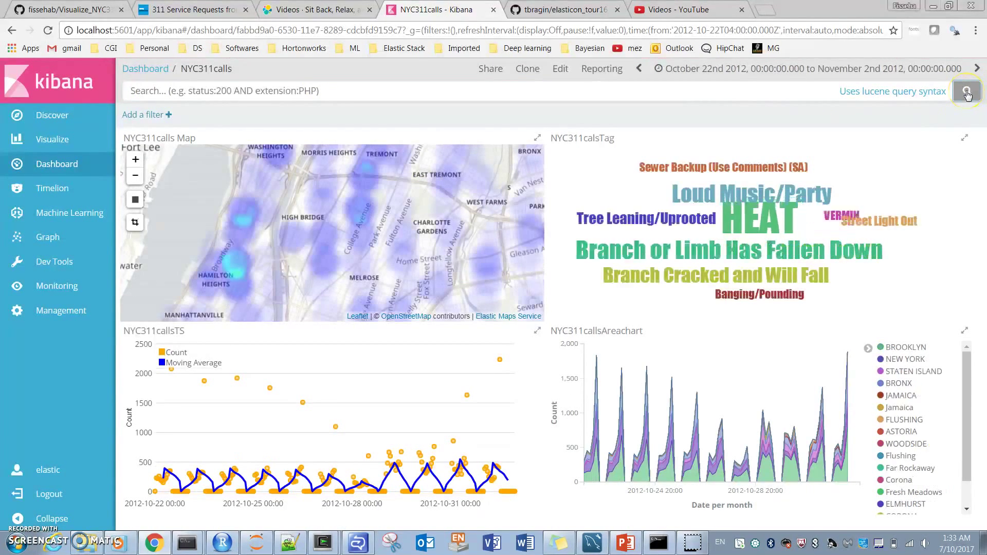